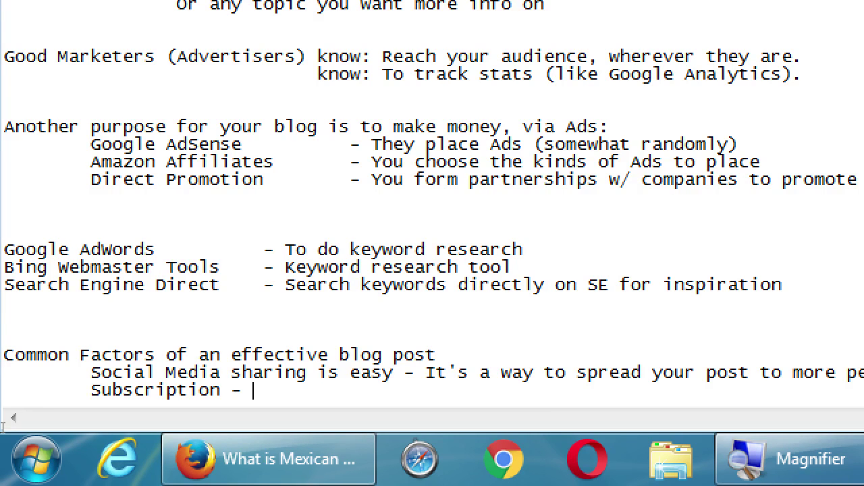
After checking the Firefox page, add 'How can you ENTICE people to give you their email?' to the Subscription note.
key("super+minus")
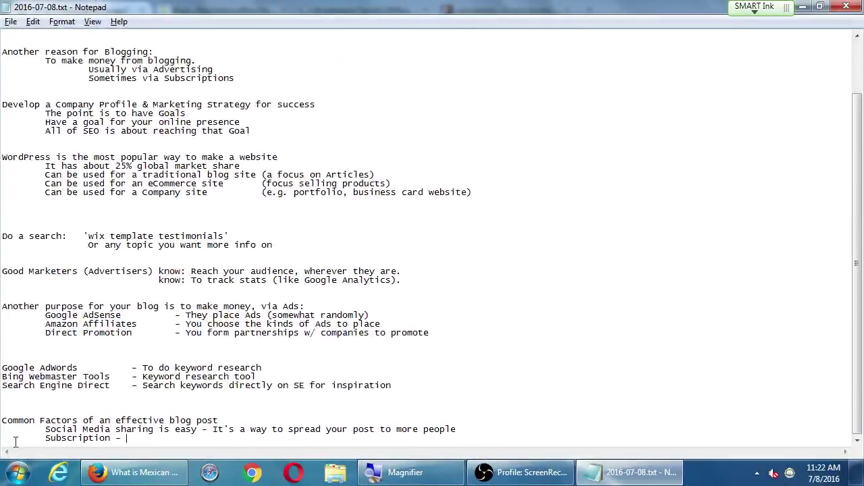
left_click(145, 472)
scroll(274, 260, "up", 3)
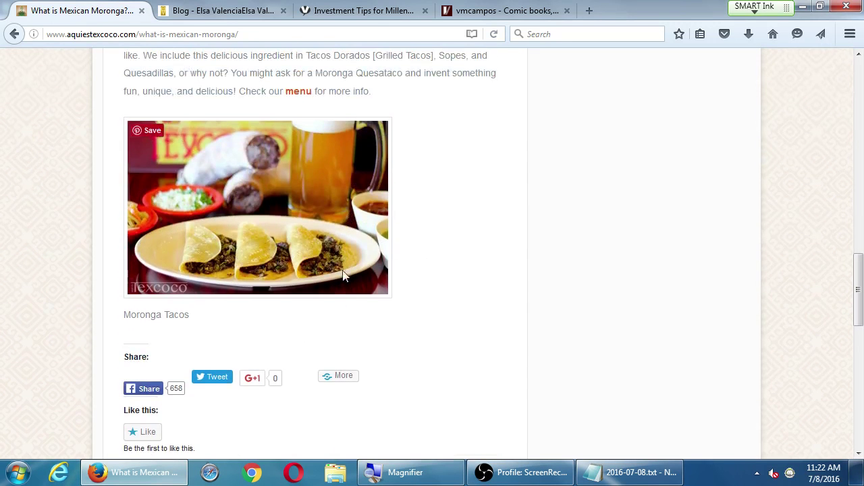
scroll(565, 277, "down", 2)
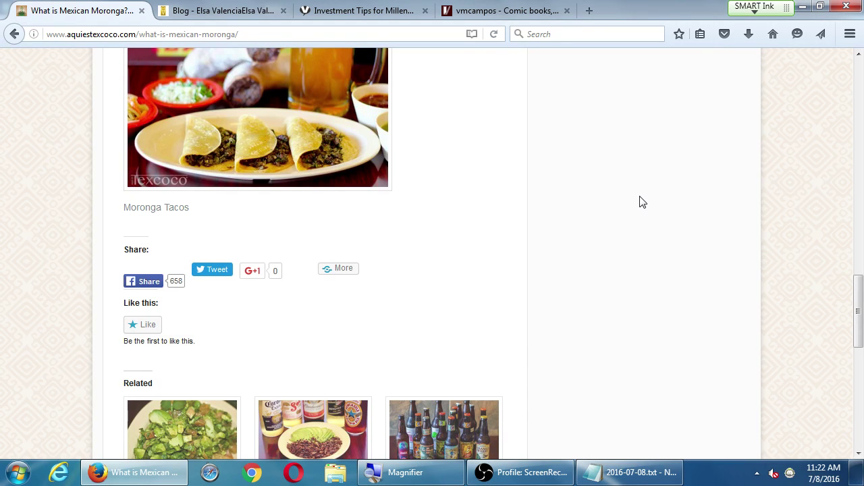
scroll(642, 202, "up", 1)
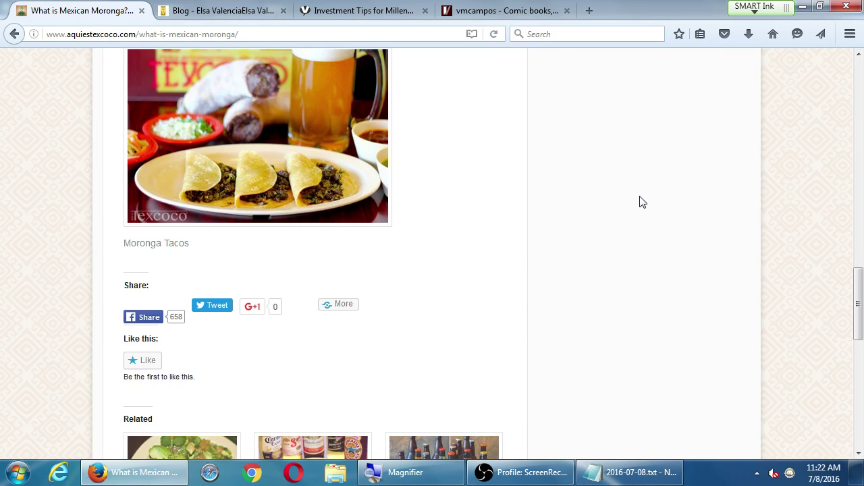
key("alt+Tab")
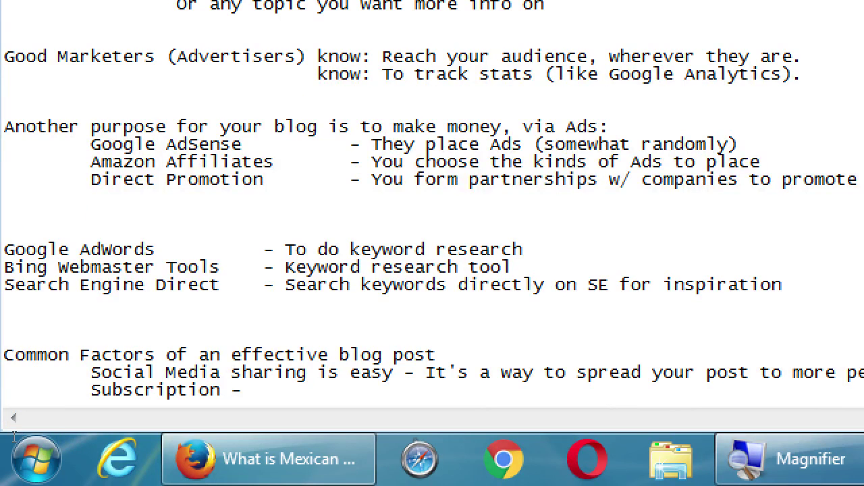
type("How can y")
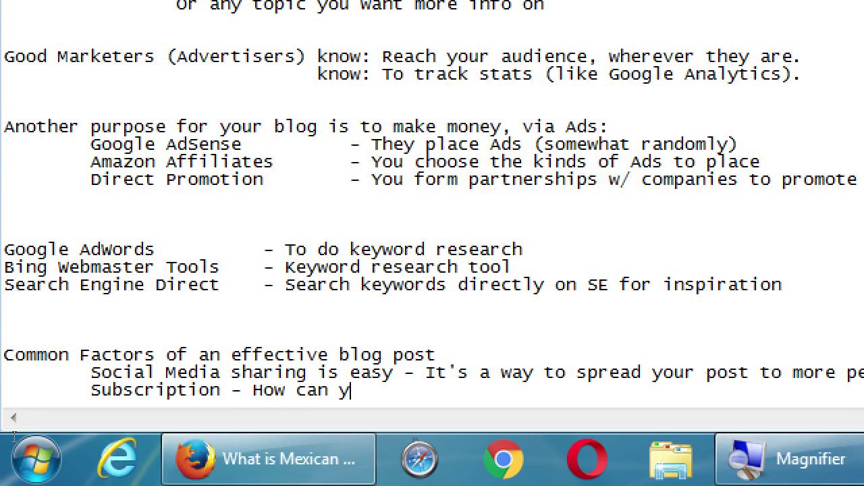
type("ou ENTICE people")
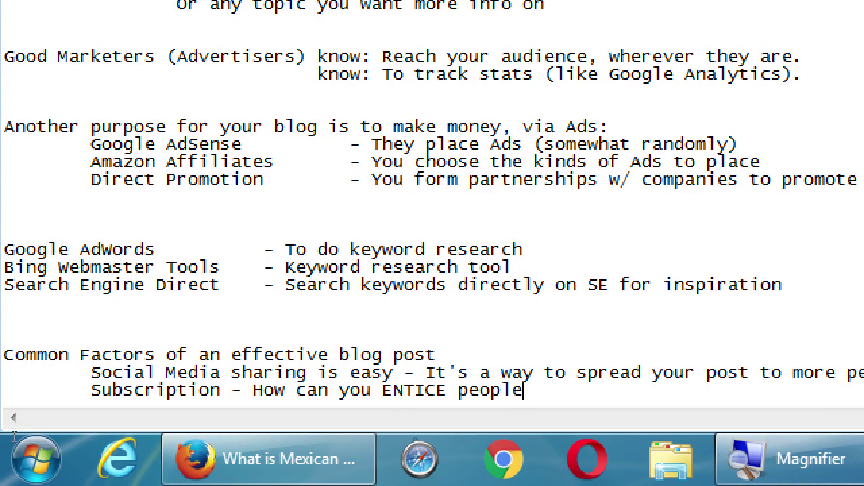
type(" to give you their email?")
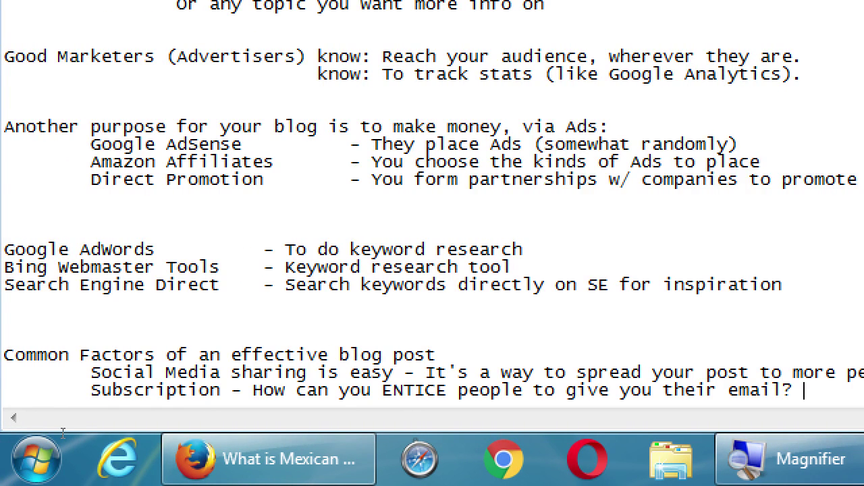
left_click_drag(53, 427, 150, 430)
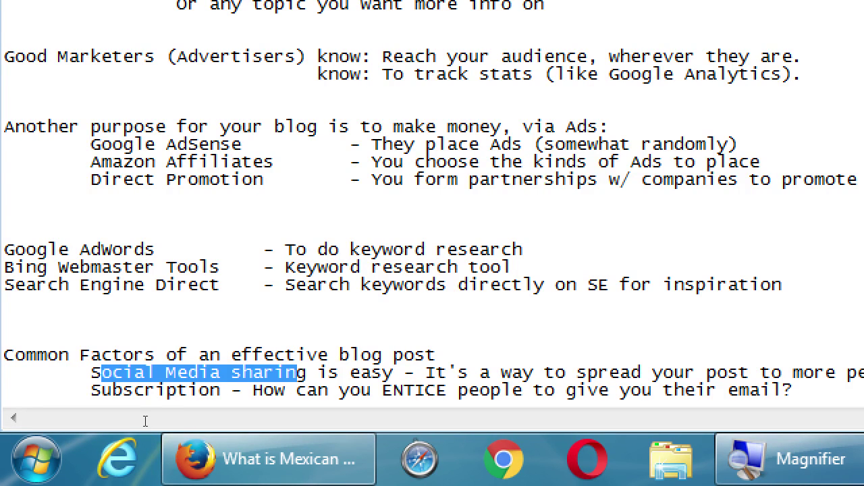
left_click(63, 425)
left_click_drag(54, 436, 210, 432)
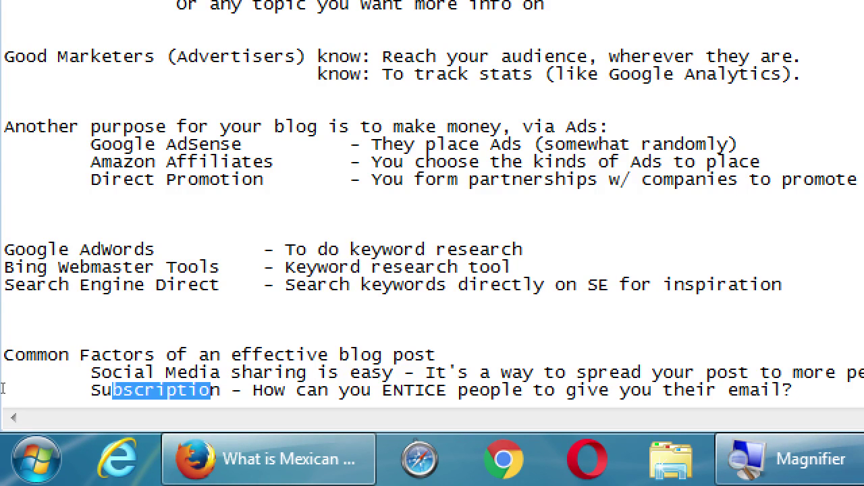
key("super+minus")
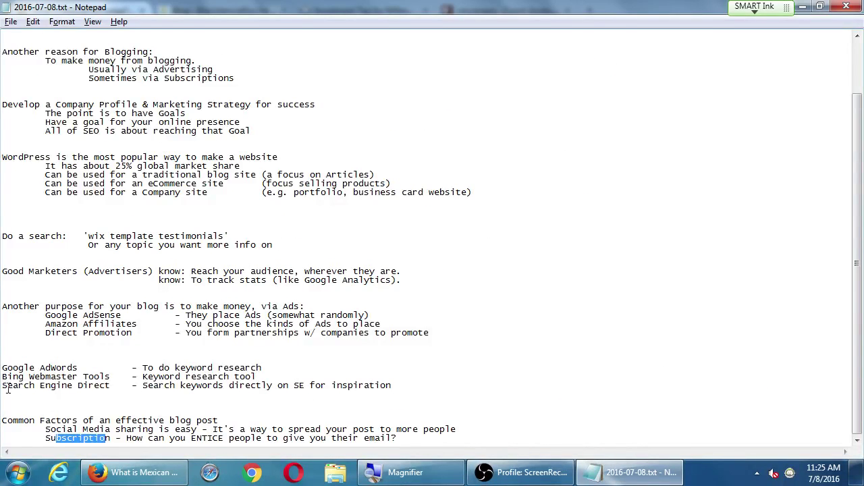
left_click(284, 301)
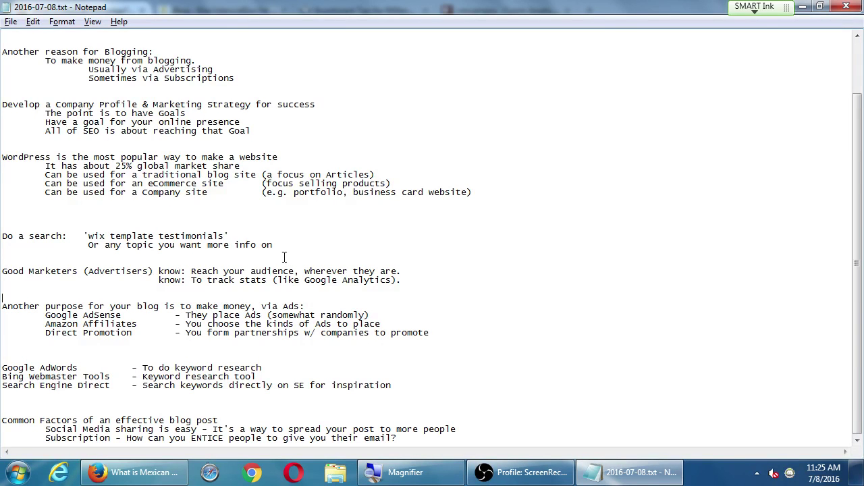
Bring the Firefox 'What is Mexican Moronga?' article forward and scroll to its top.
left_click(131, 472)
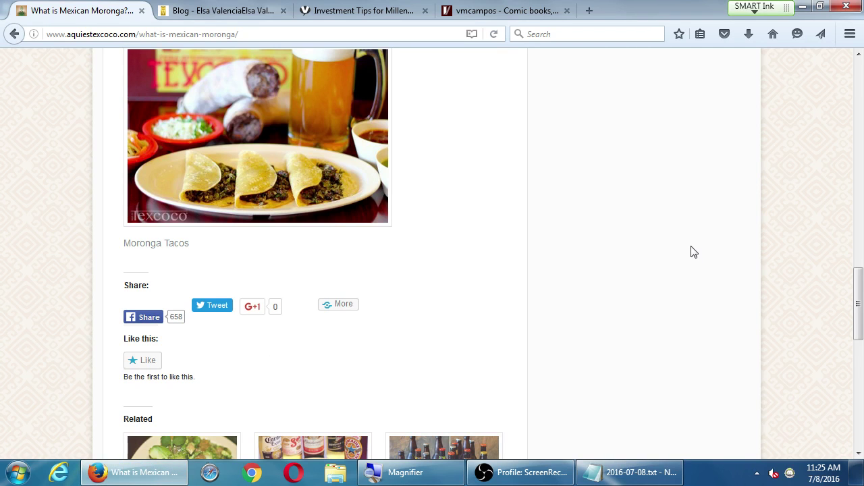
scroll(652, 261, "up", 15)
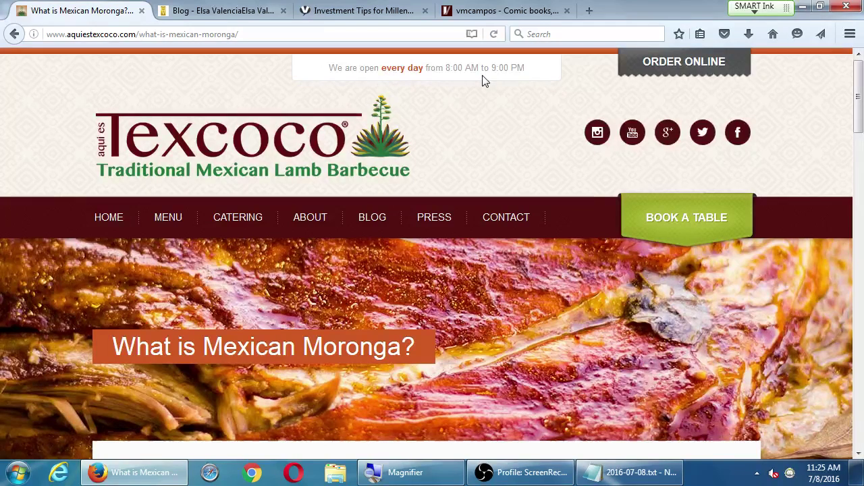
Load wordpress.org in a new Firefox tab.
left_click(589, 11)
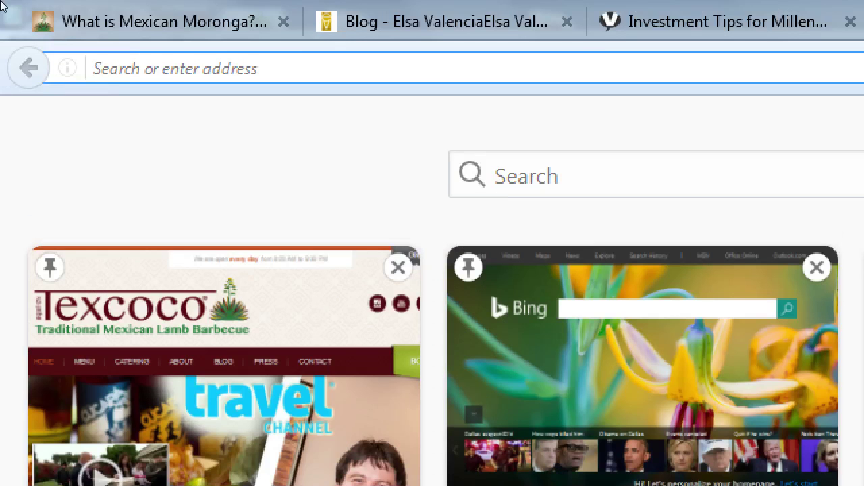
type("wordpress.org")
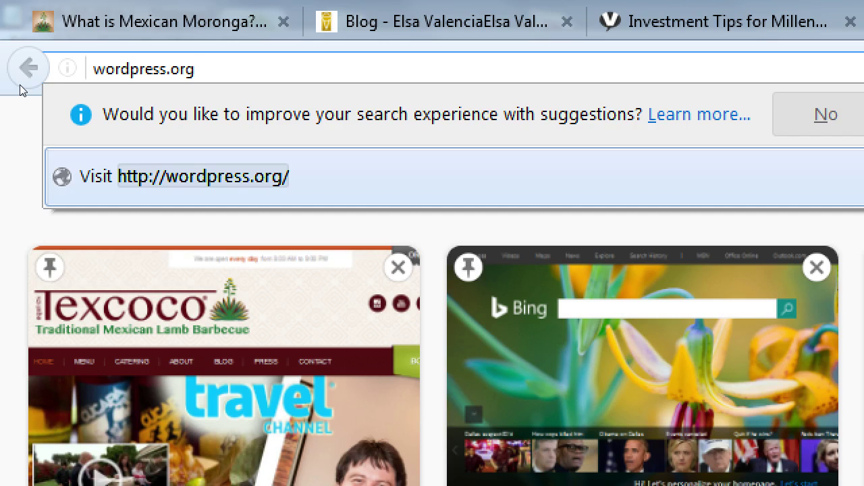
key("Return")
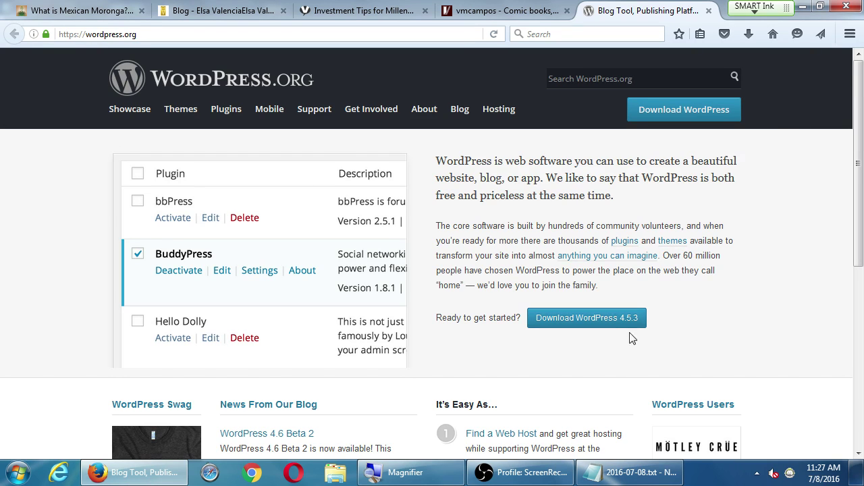
Browse the WordPress.org home page and its Support menu, then return to the Notepad notes.
scroll(714, 320, "down", 1)
scroll(715, 314, "down", 5)
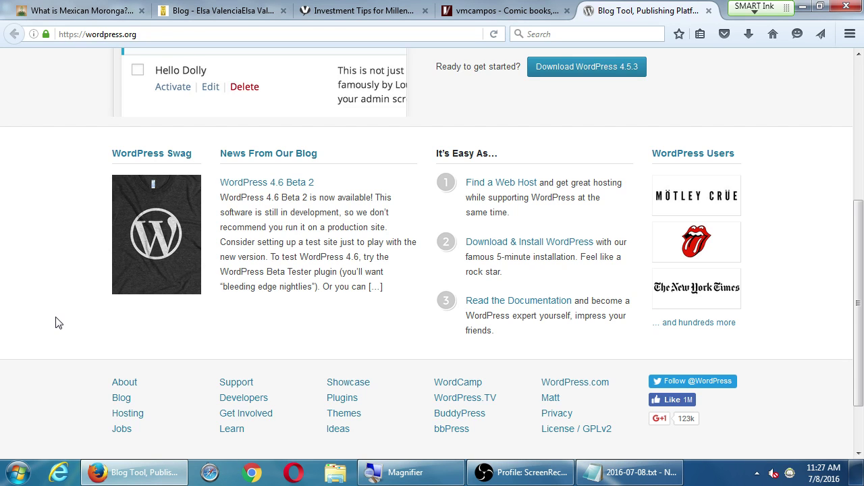
scroll(57, 323, "up", 6)
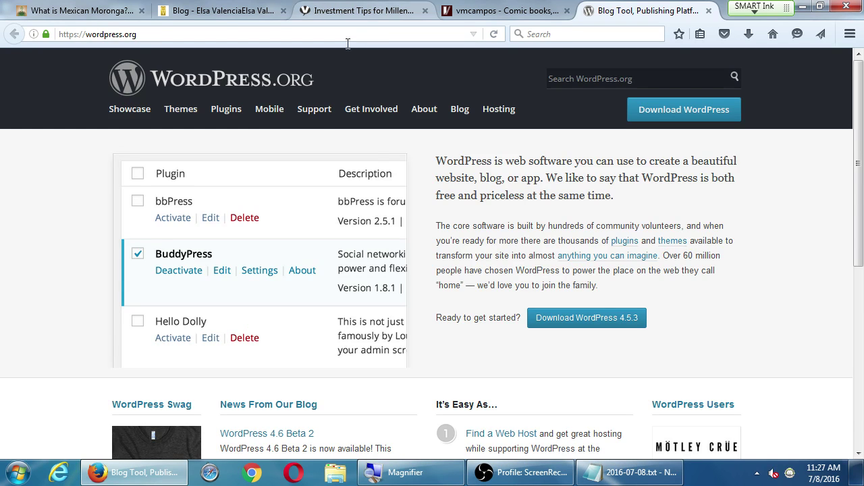
mouse_move(312, 116)
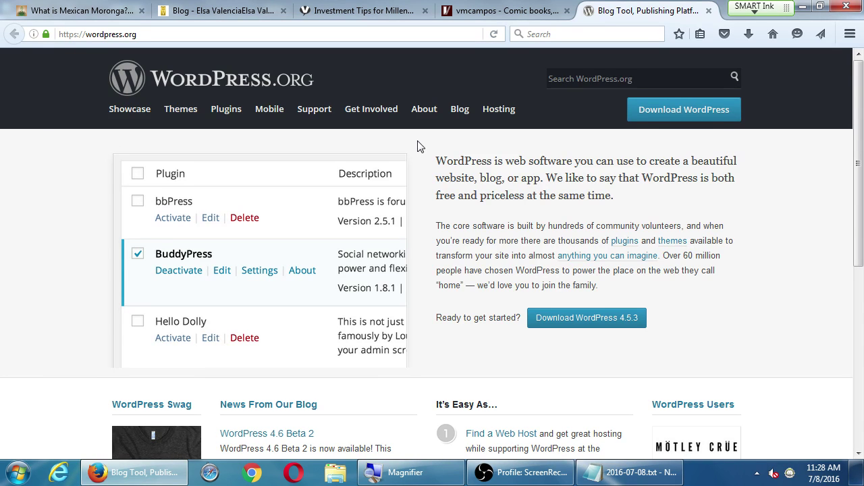
scroll(468, 218, "down", 3)
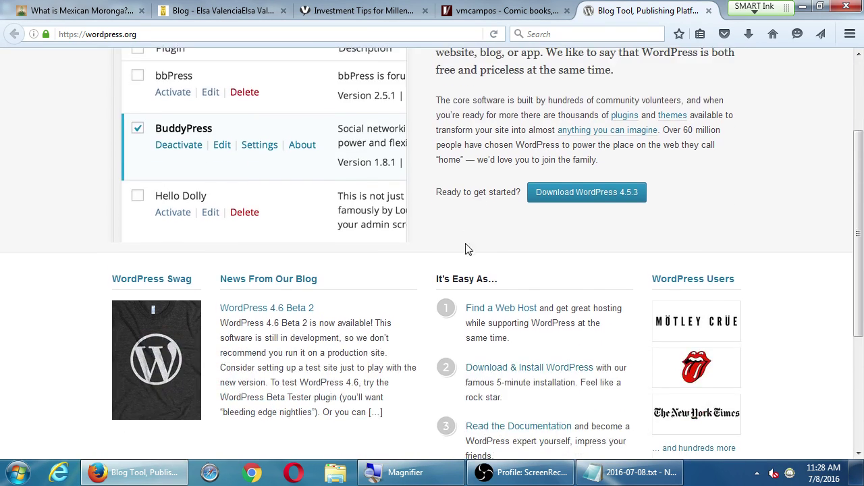
scroll(463, 282, "down", 1)
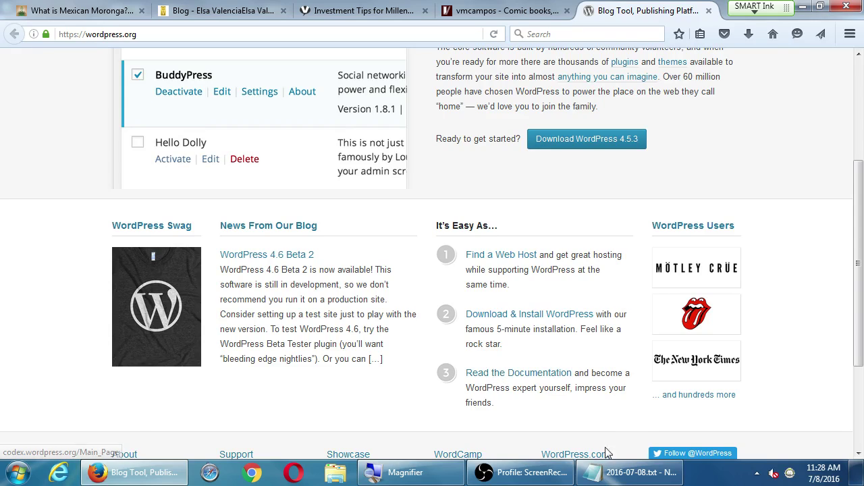
left_click(615, 473)
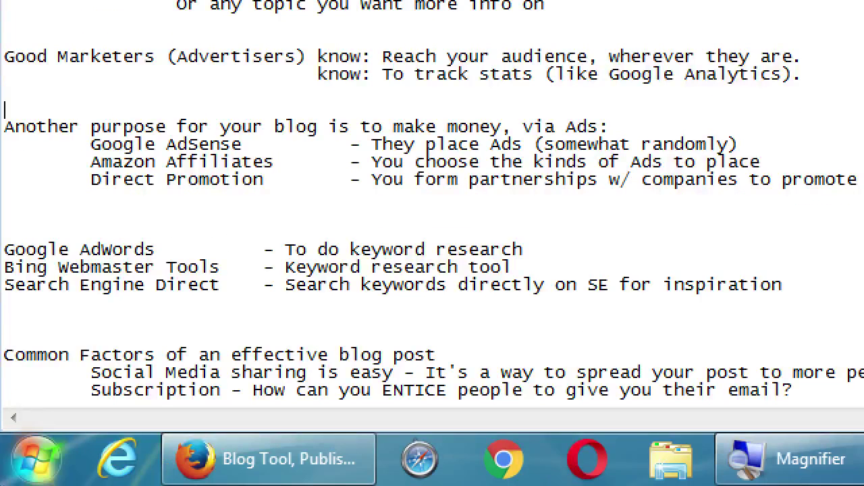
At the end of the notes, add 'WordPress is free software' with an indented 'Requires installation on a Server (aka Host)' line and an example website domain.
key("ctrl+End")
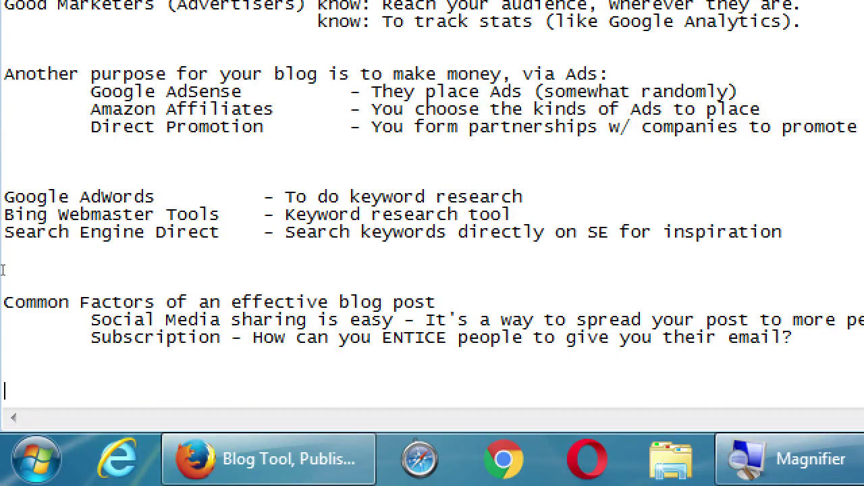
type("WordPress is ")
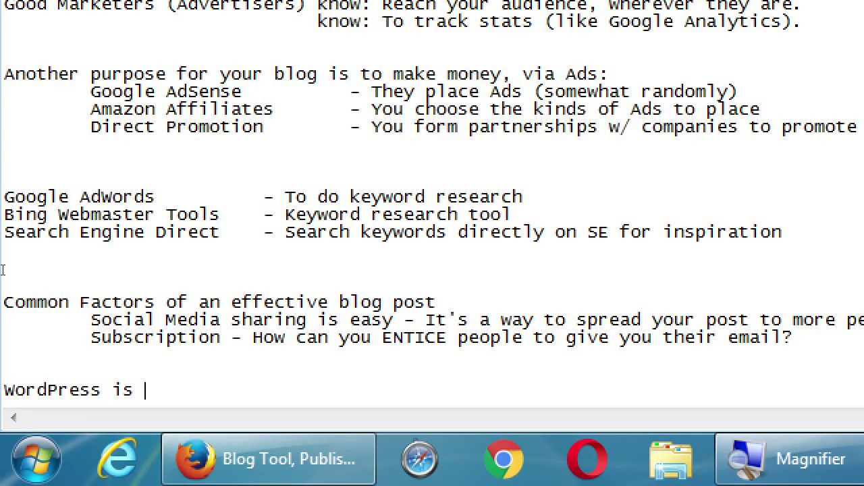
type("free software")
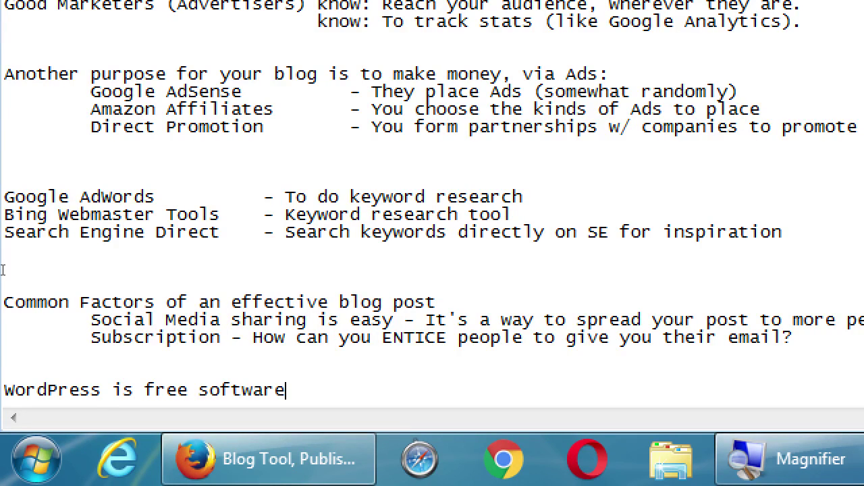
key("Return")
key("Tab")
type("Requires to")
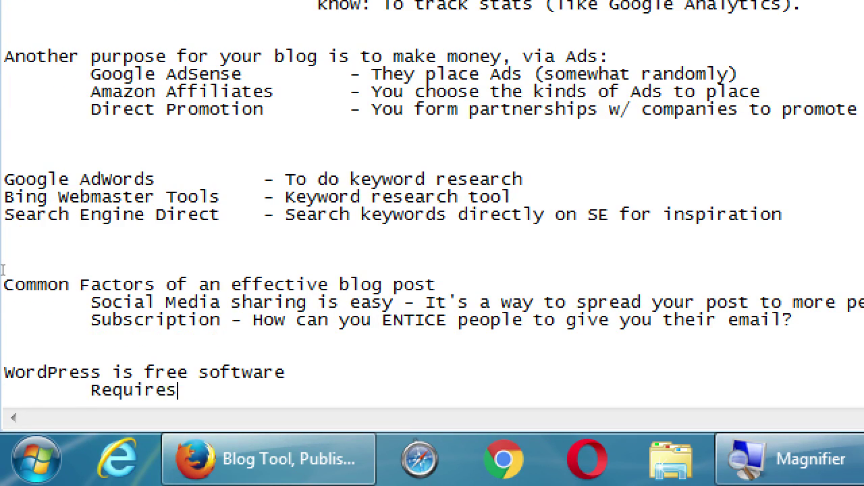
key("BackSpace")
key("BackSpace")
type("installation on a ")
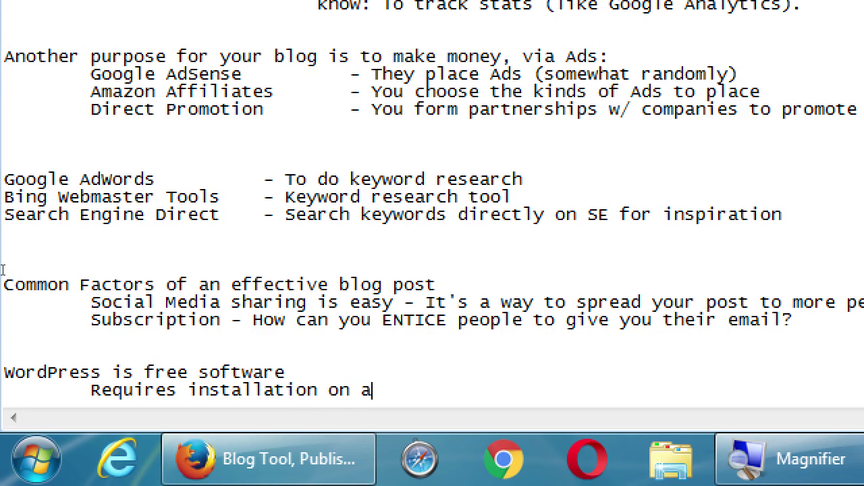
type("Server (")
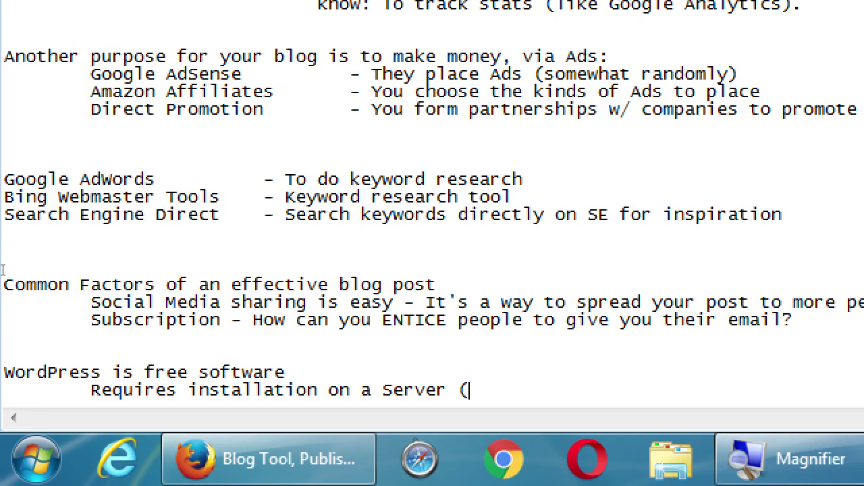
type("aka Host")
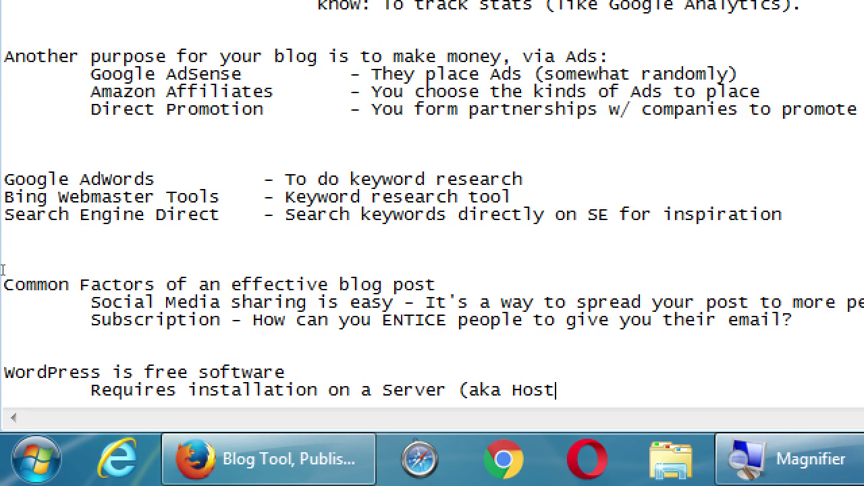
type(")")
type("-> On your")
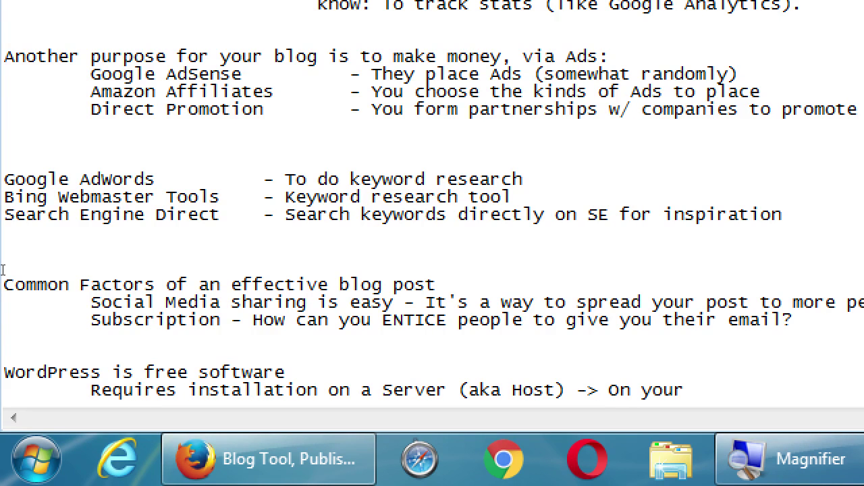
type(" website")
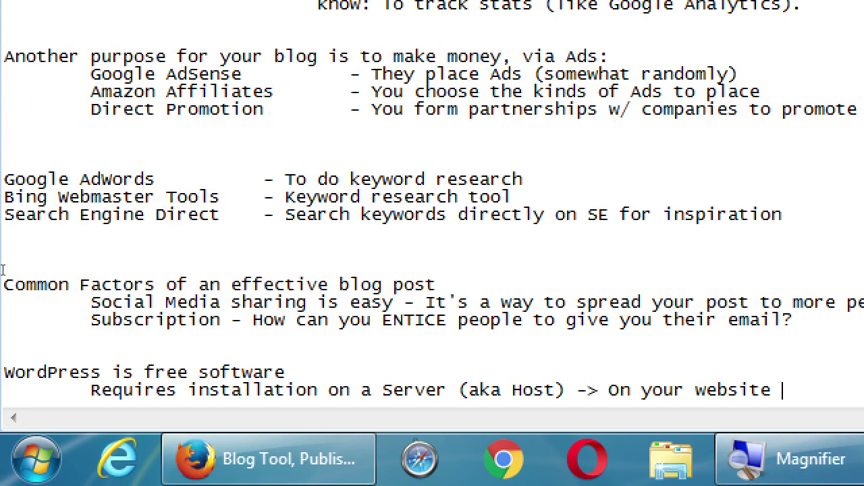
type("  victor.com")
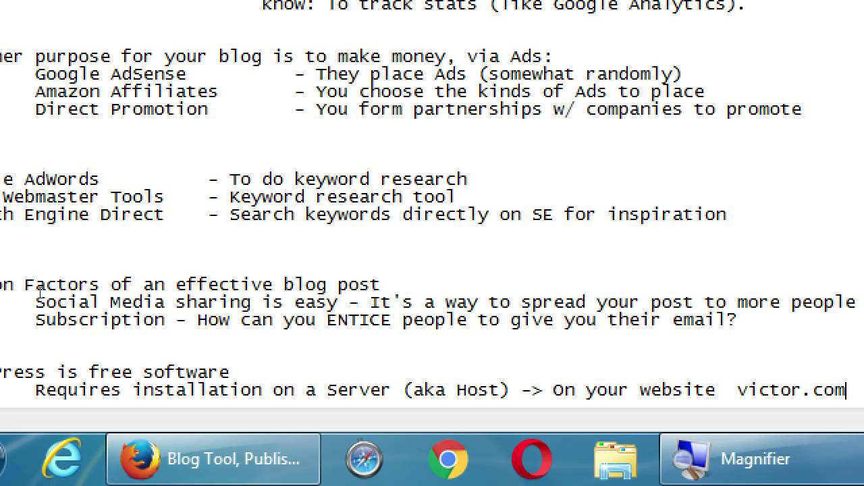
Add the indented point 'You need a Hosting Provider - Buy your Domain Name'.
scroll(40, 291, "down", 3)
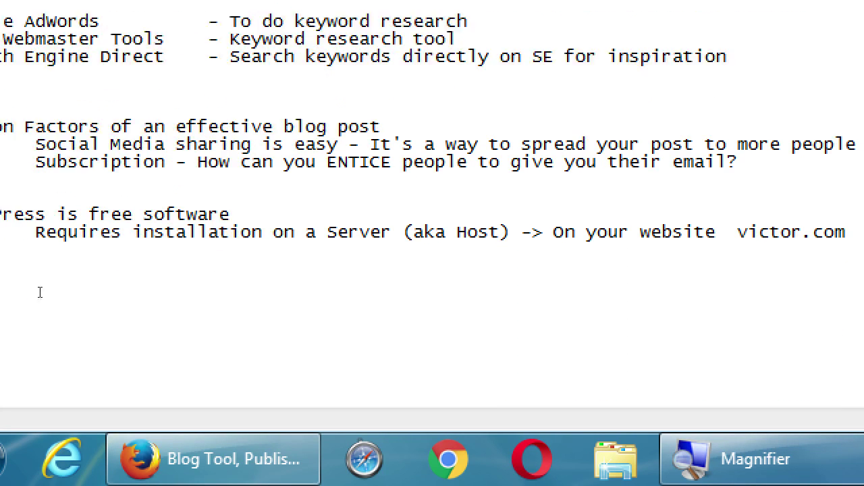
scroll(40, 292, "down", 1)
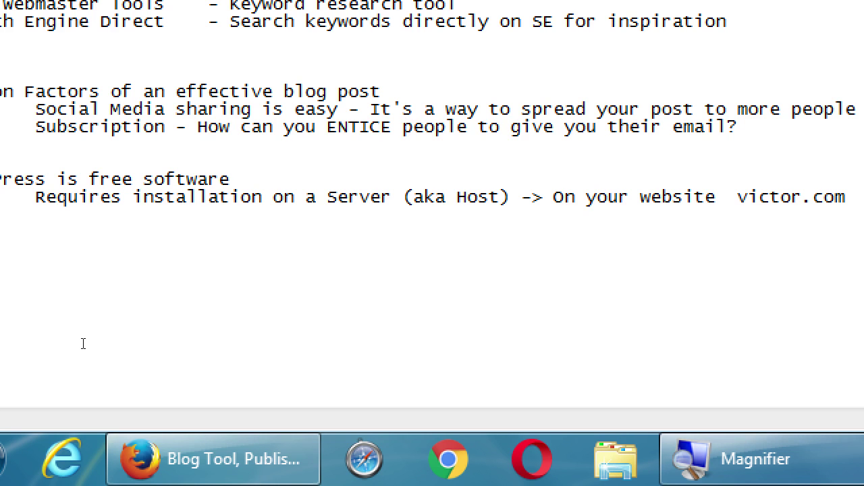
scroll(83, 327, "up", 1)
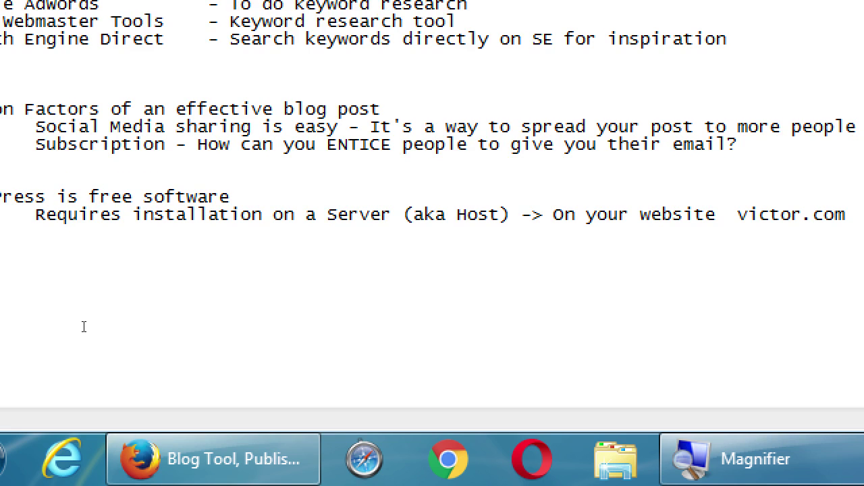
key("Tab")
type("You need a")
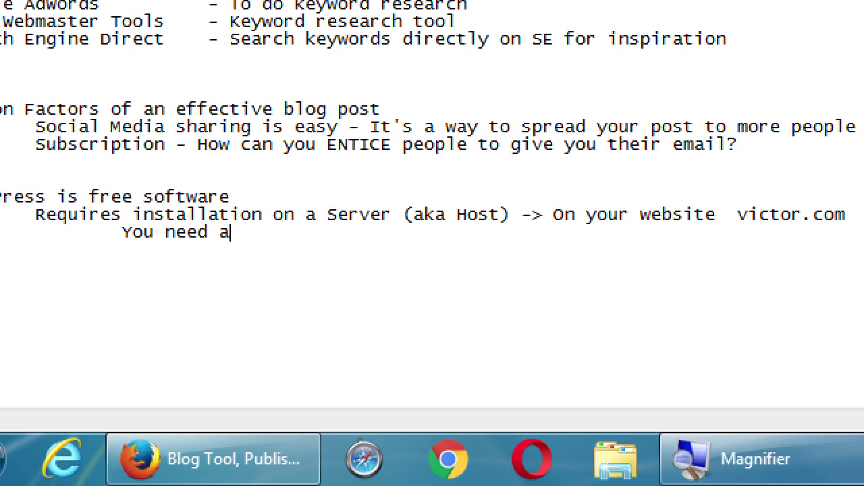
type(" Hosting Pri")
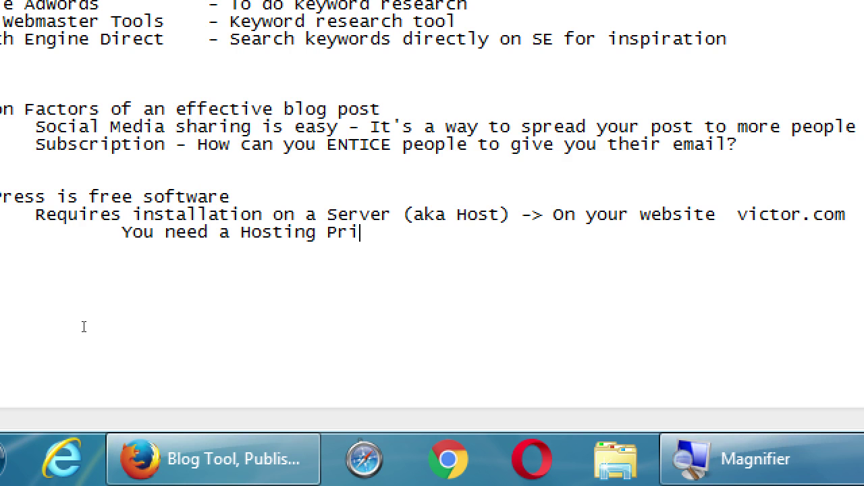
key("BackSpace")
type("ori")
key("BackSpace")
key("BackSpace")
type("vider")
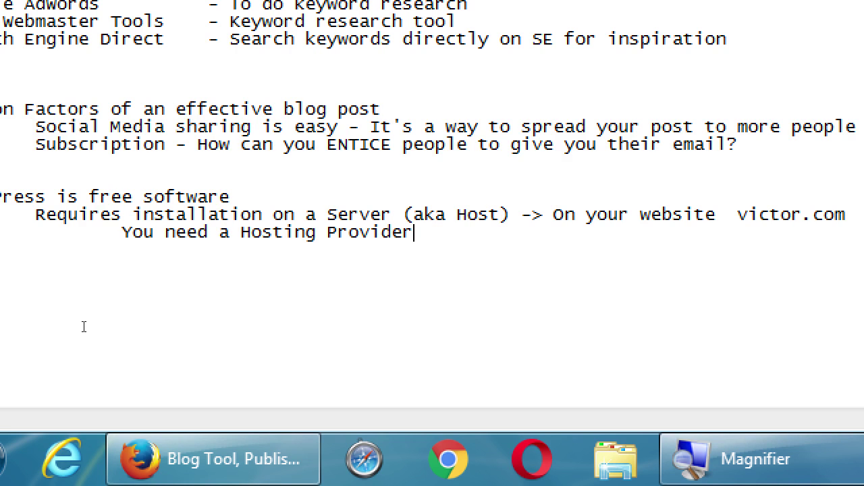
type(" - Buy you")
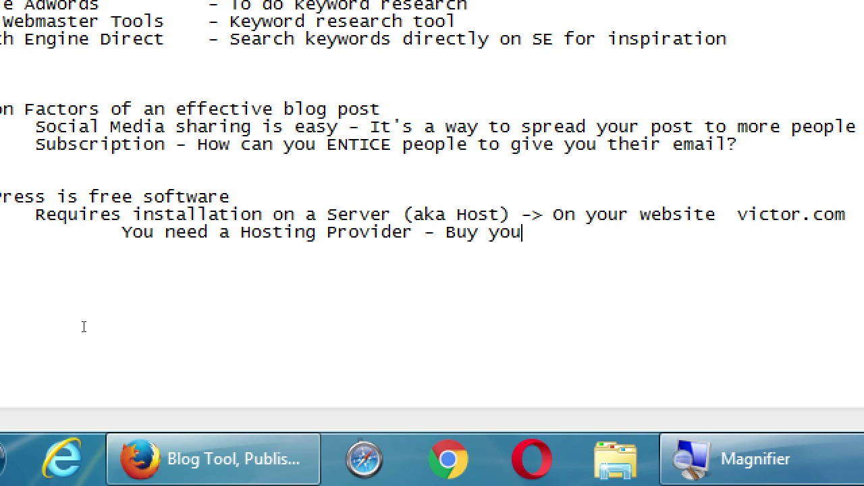
type("r do")
key("BackSpace")
key("BackSpace")
type("Domain Name")
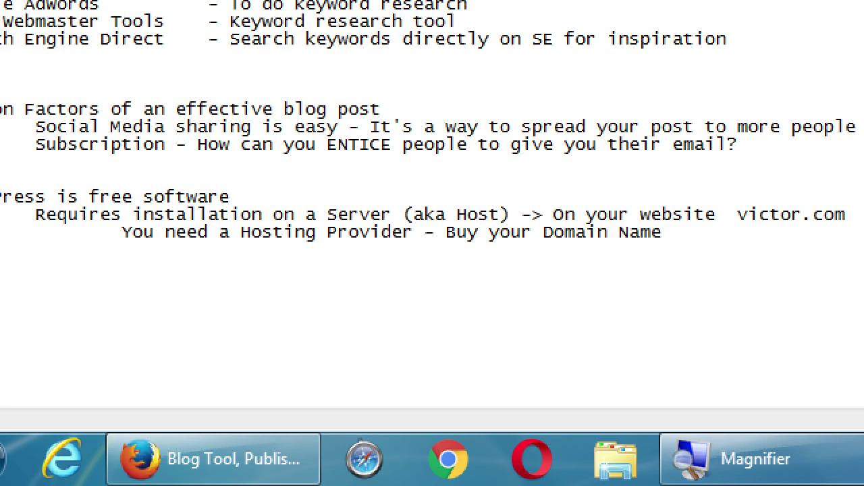
Add a line below reading 'Buy your Server (Hosting)'.
key("Return")
key("Tab")
key("Tab")
key("Tab")
key("Tab")
key("Tab")
key("Tab")
key("BackSpace")
type("Buy")
key("BackSpace")
type("uy you")
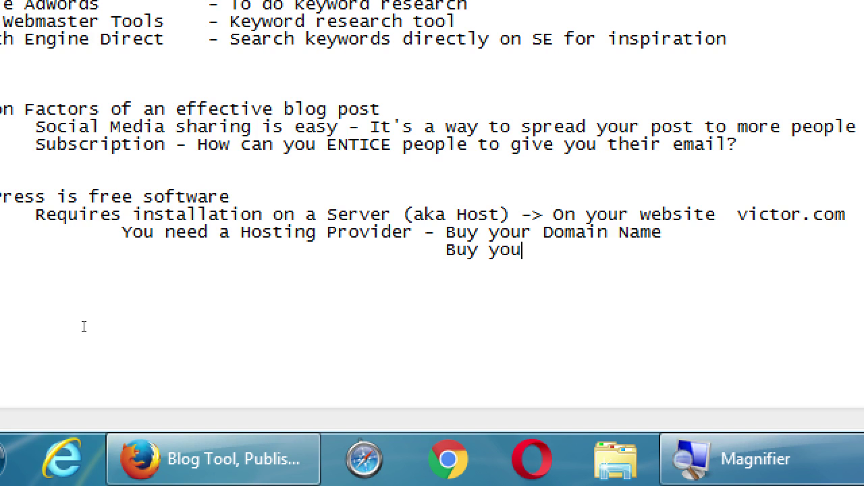
type("r Server (Host")
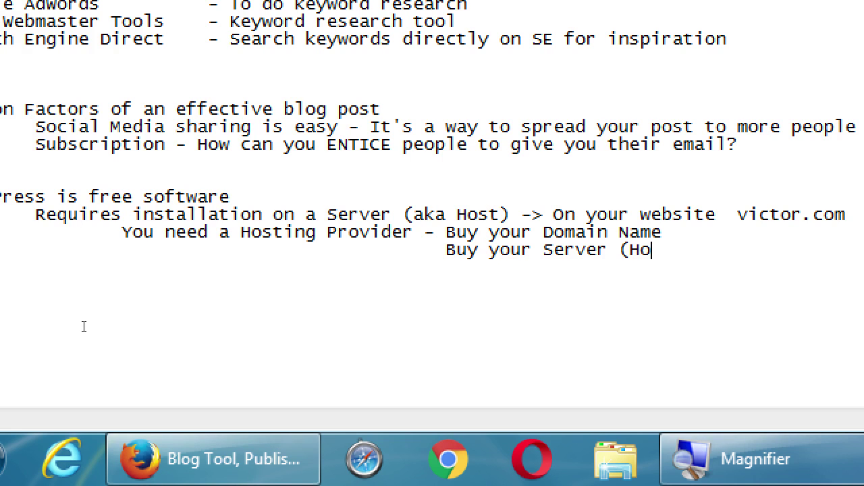
key("BackSpace")
type("sting)")
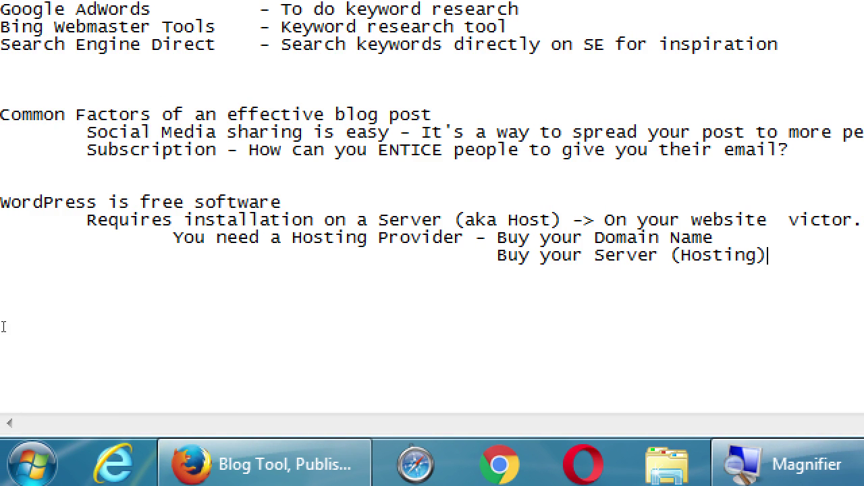
Add an indented line 'WordPress.org - Manual, download the software, Tech support'.
key("Return")
key("Tab")
type("WordPress.org - Manual, ")
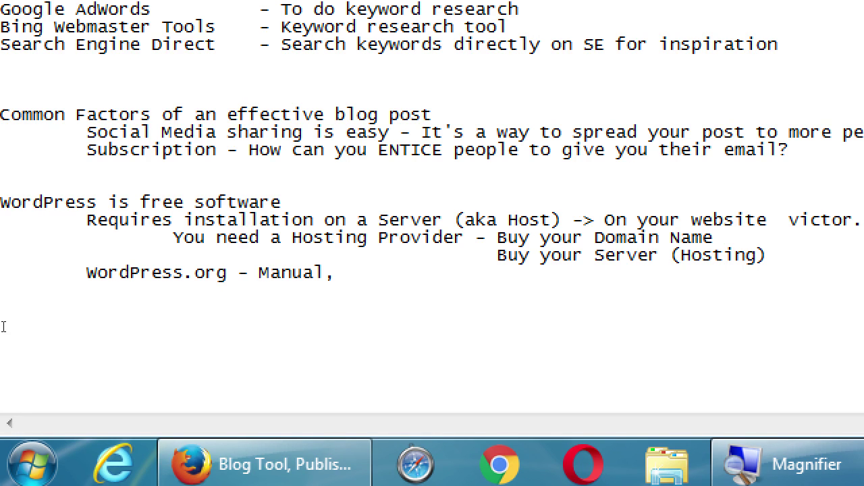
type("download the ")
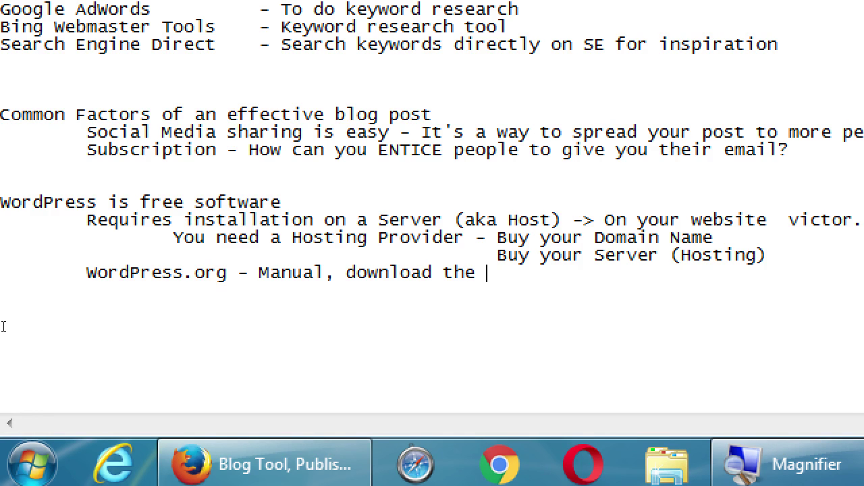
type("software")
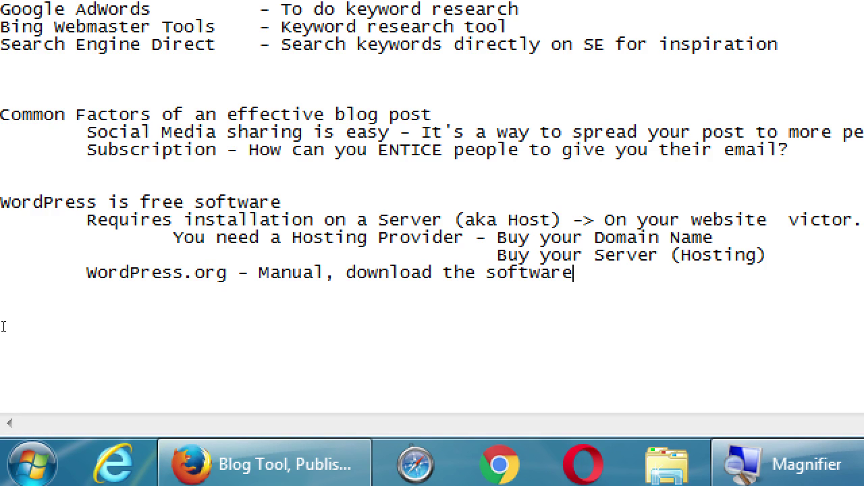
type(", Tech support")
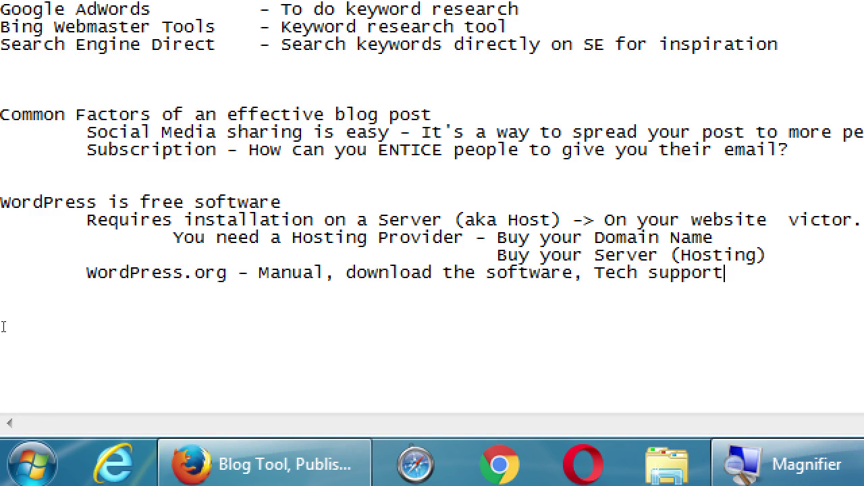
Add a 'WordPress.com' line below it, correcting the lowercase p to a capital P.
key("Return")
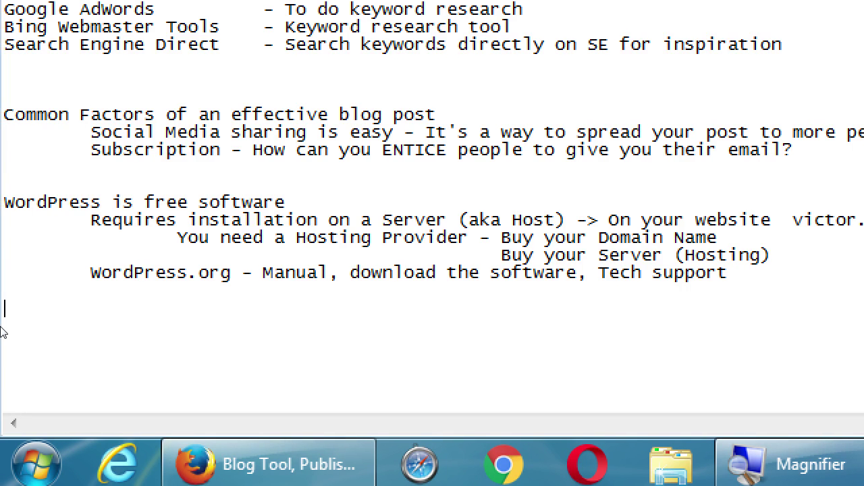
type("Wordpress.com")
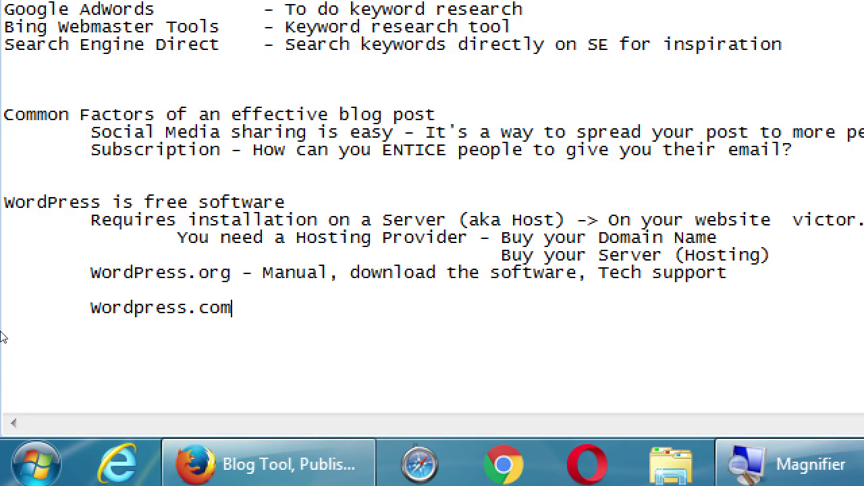
key("Left")
key("Left")
key("Left")
key("Left")
key("Left")
key("Left")
key("Left")
key("Left")
key("shift+Right")
type("P")
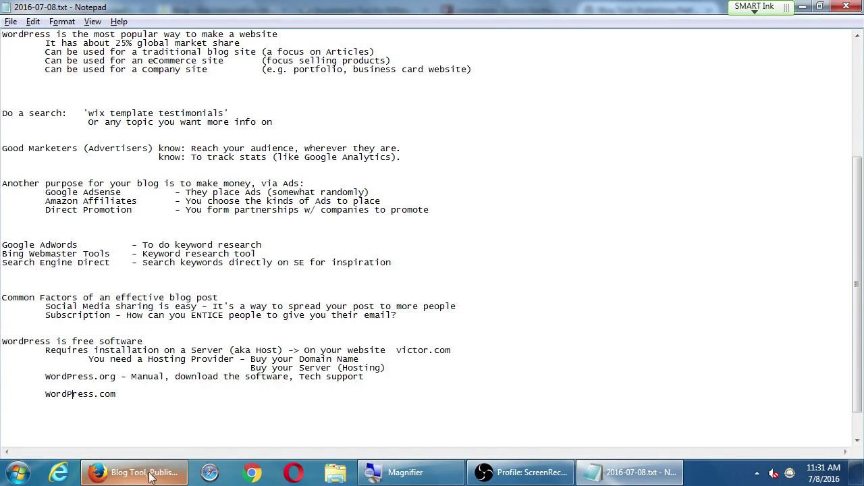
Load wordpress.com in a new Firefox tab and view its Free, Premium and Business plans.
left_click(267, 465)
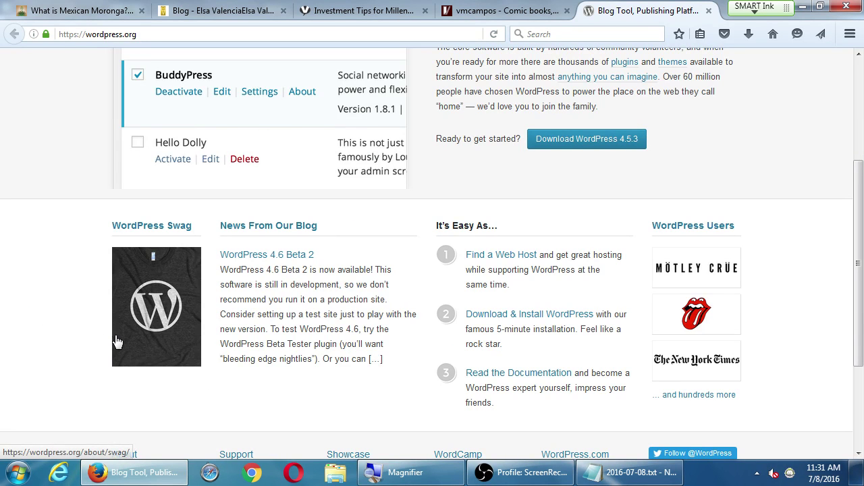
key("ctrl+t")
type("word")
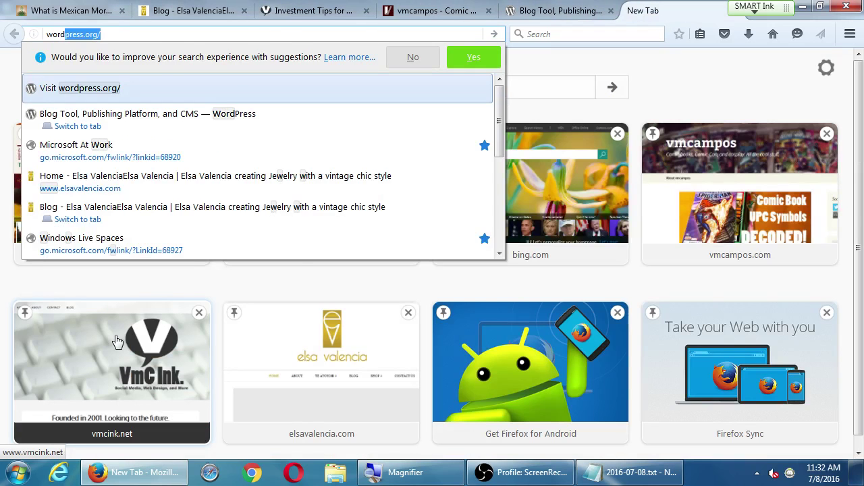
type("prss.c")
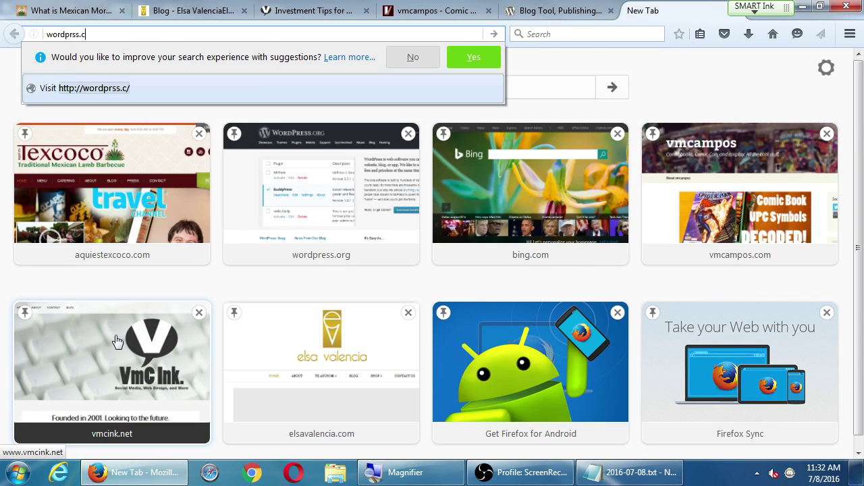
key("BackSpace")
key("BackSpace")
key("BackSpace")
key("BackSpace")
type("ess.com")
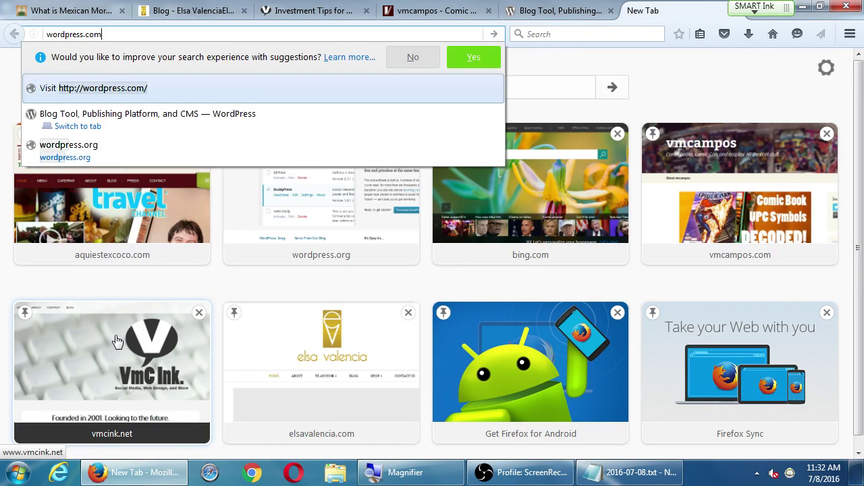
key("Return")
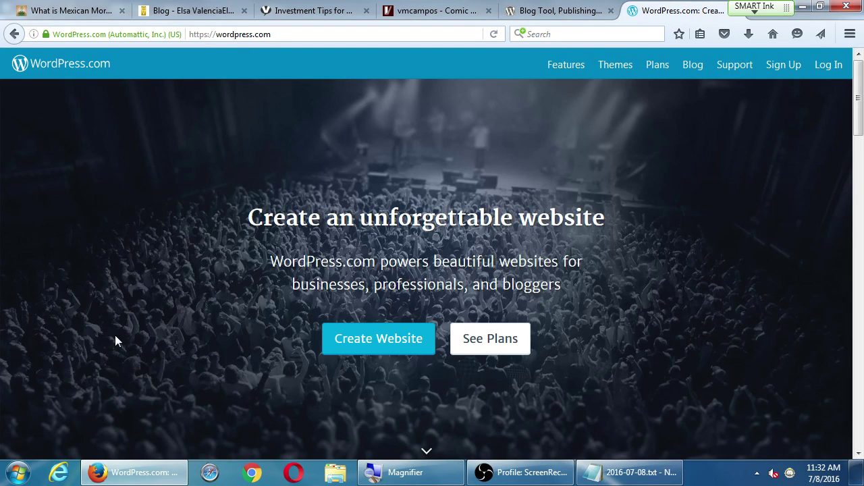
left_click(465, 344)
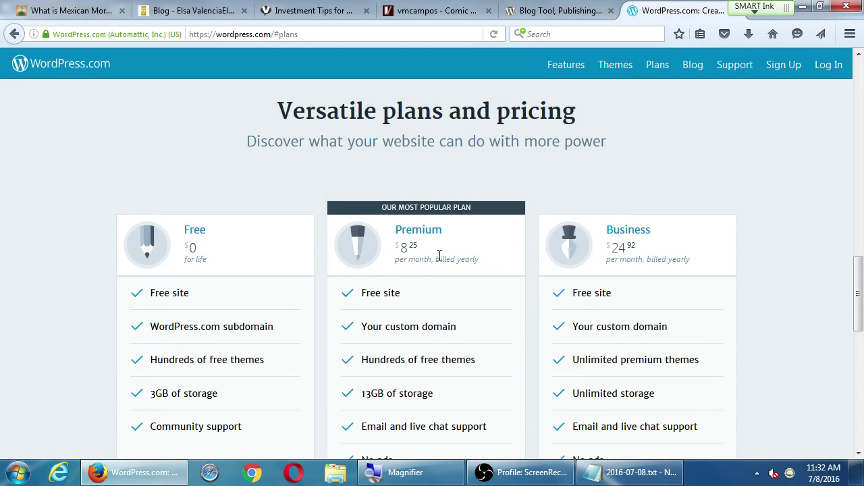
left_click(621, 476)
Append '- Start a new WordPress right now, for free.' to the WordPress.com line.
key("super+plus")
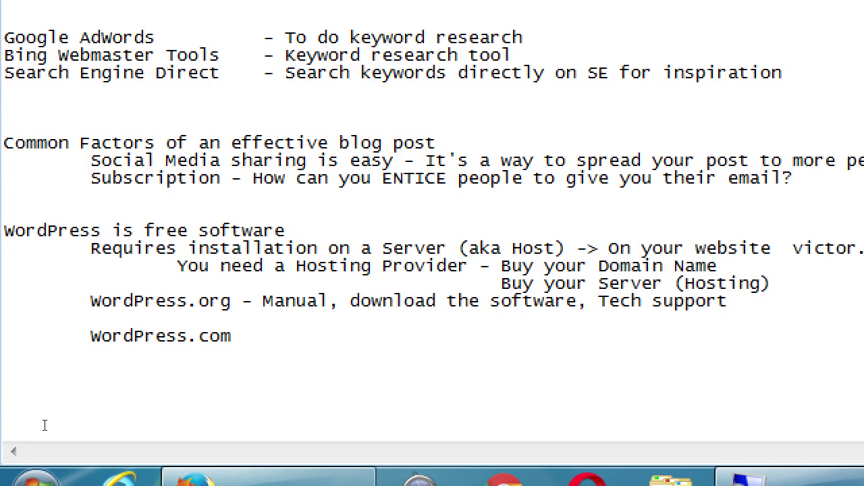
key("End")
type("- Start a new Wordp")
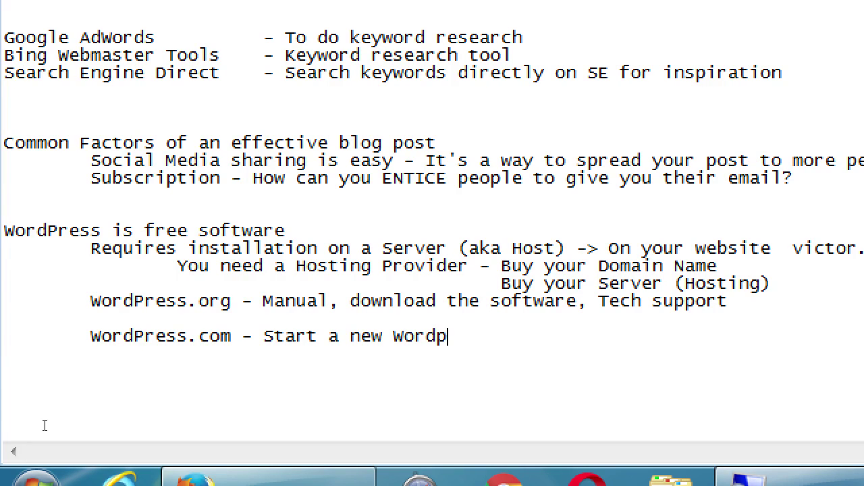
key("BackSpace")
type("Press right ")
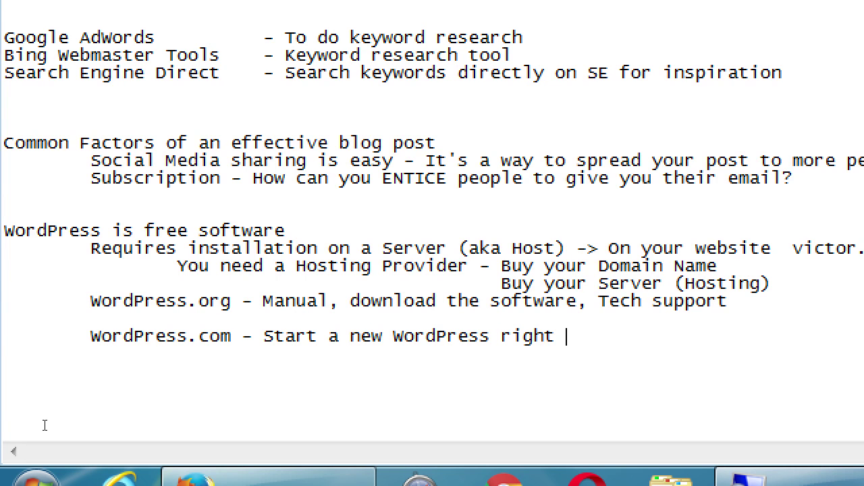
type("now, for free.")
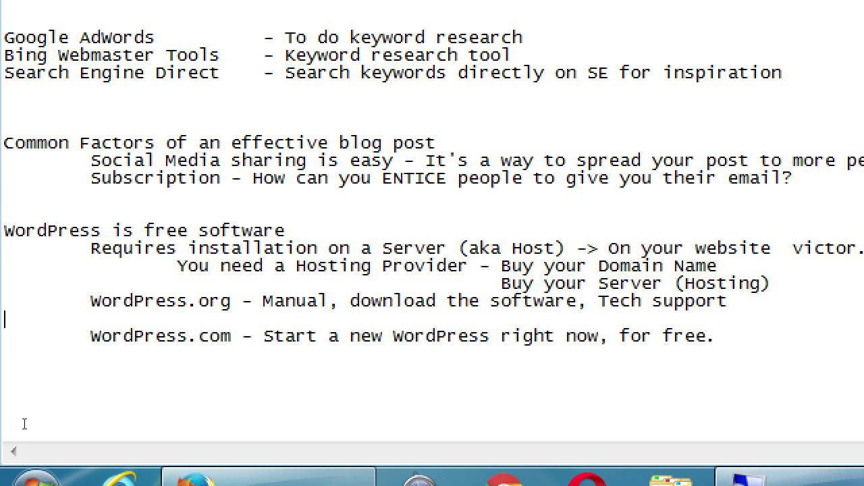
End the WordPress.org line with a period, then select the WordPress.com line.
key("Up")
key("End")
key("Down")
key("Down")
key("shift+End")
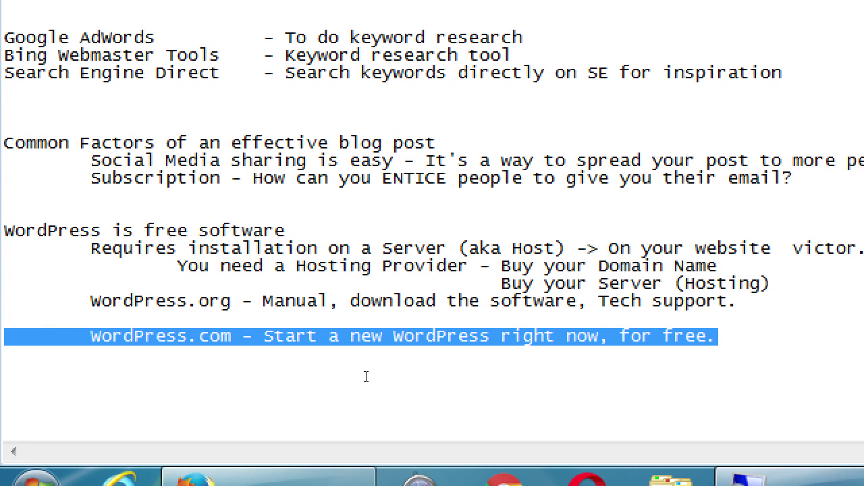
Below the notes, type 'WordPress.org' and 'WordPress.com' as tab-separated column headings.
key("Down")
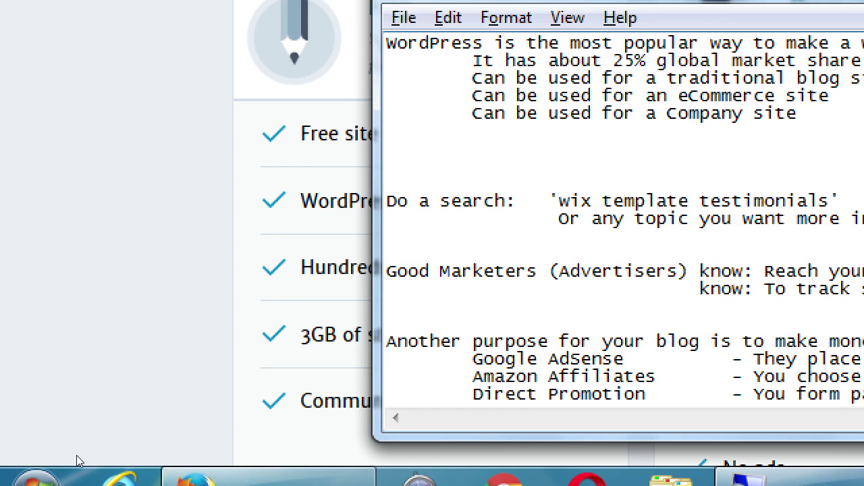
key("super+minus")
key("super+plus")
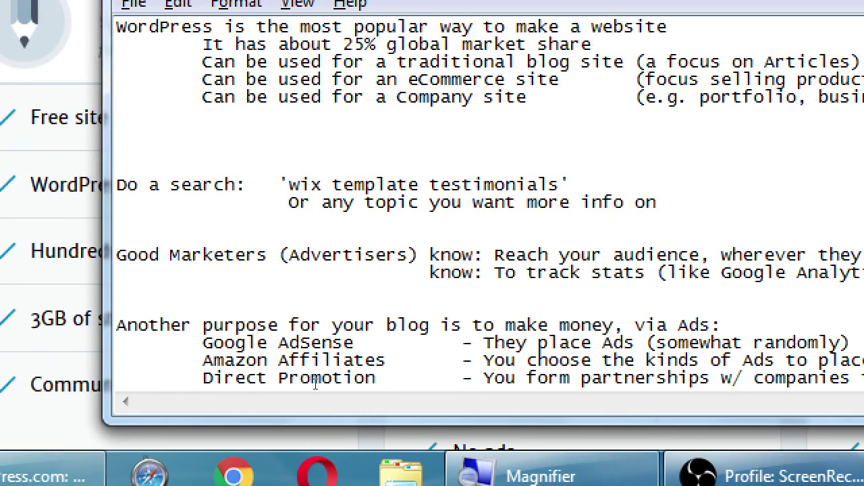
scroll(315, 383, "up", 5)
left_click(316, 383)
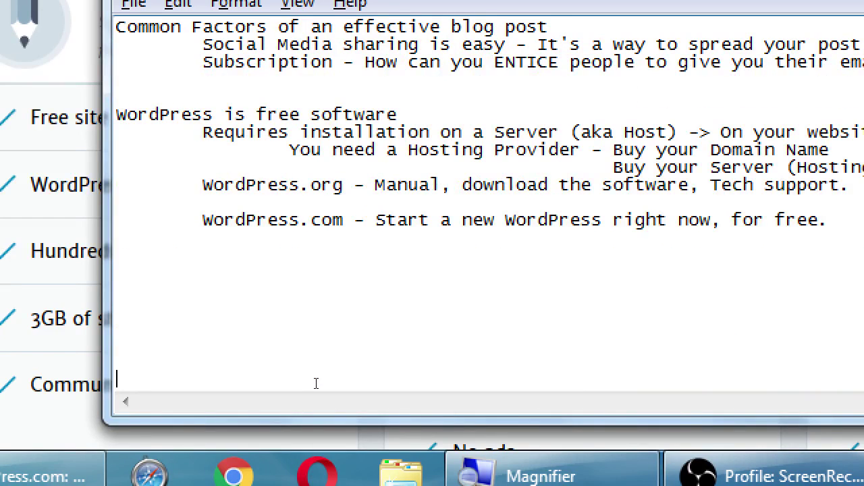
key("Up")
key("Up")
key("Up")
key("Up")
key("Up")
key("Up")
type("WordPress.co")
key("BackSpace")
key("BackSpace")
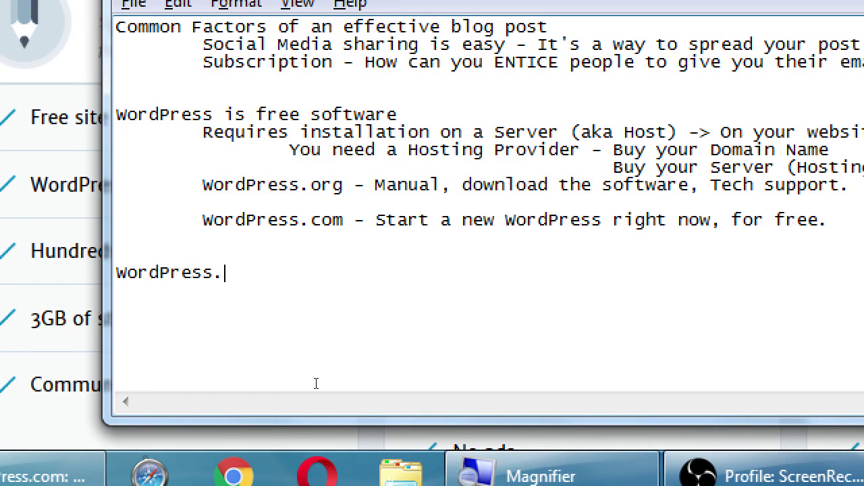
type("org")
key("Tab")
key("Tab")
key("Tab")
key("Tab")
type("WordPress.com")
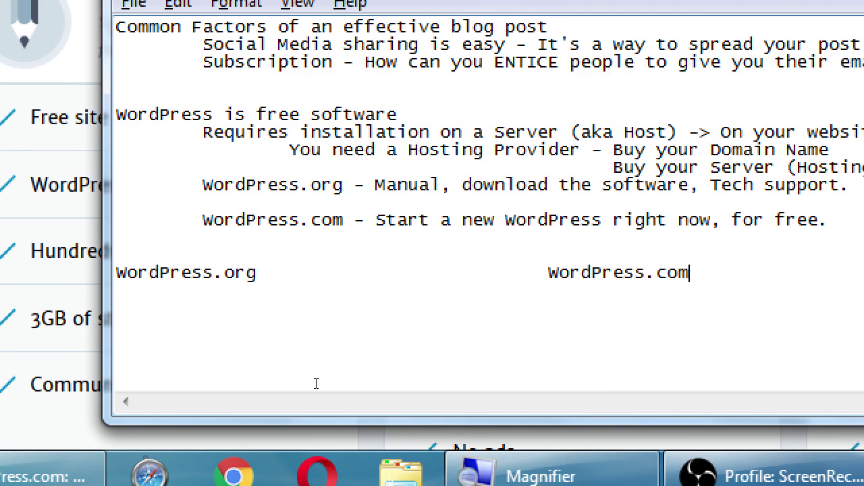
key("Return")
Add the row 'Get the software, you install it.' versus 'Create a site NOW'.
type("Get the sof")
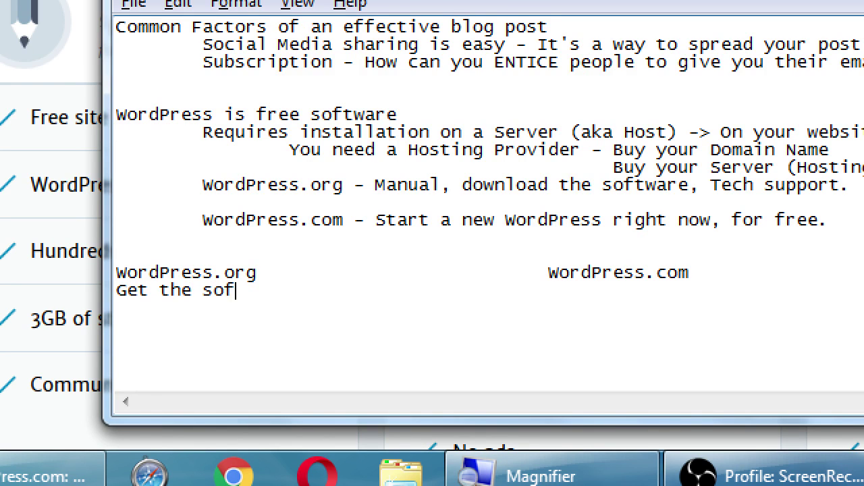
type("tware, you install it.")
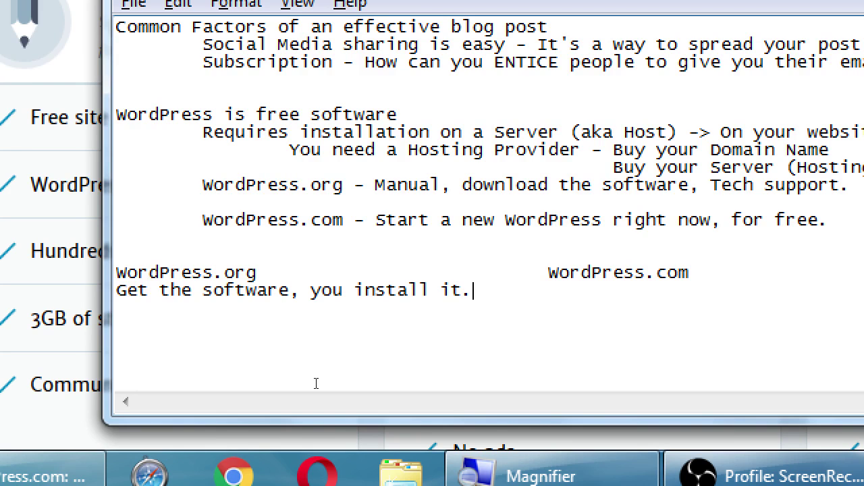
key("Up")
key("Tab")
key("Down")
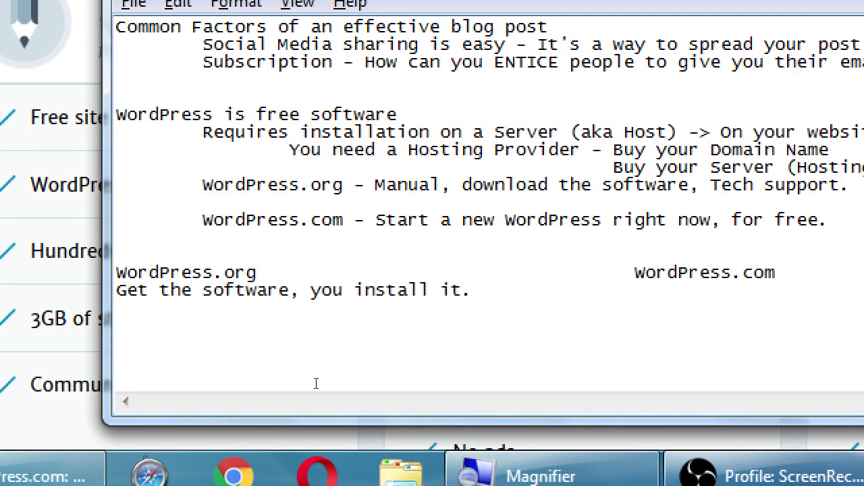
key("Tab")
type("Create a site NOW")
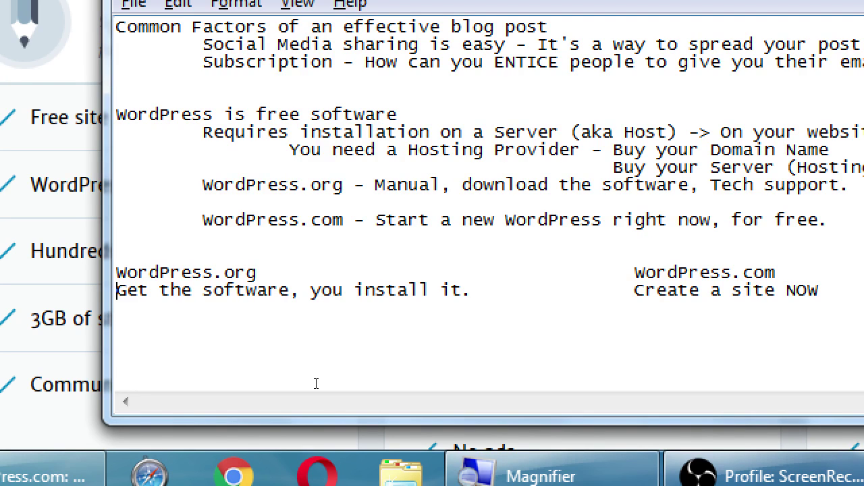
Add the pricing row 'Free' versus 'Free, or Paid services'.
key("Up")
key("End")
key("Left")
key("Down")
key("Down")
type("Free")
key("Tab")
key("Tab")
key("Tab")
key("Tab")
type("Fee")
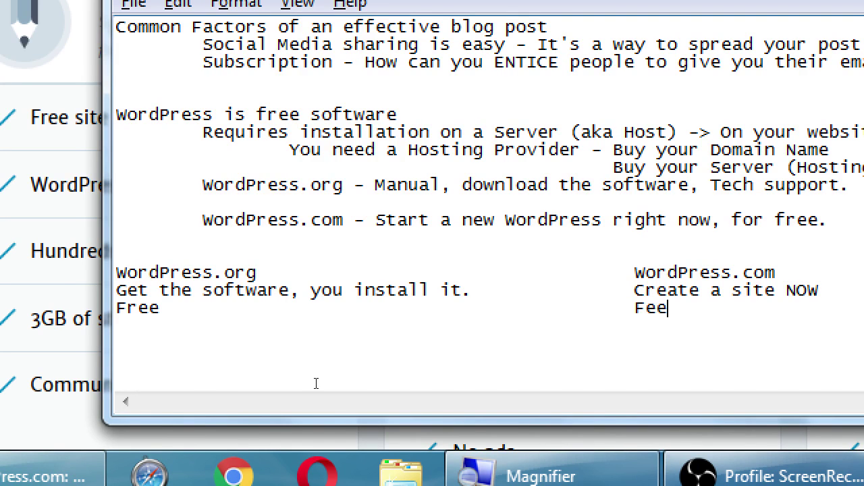
key("BackSpace")
key("BackSpace")
type("ree, or Paid services")
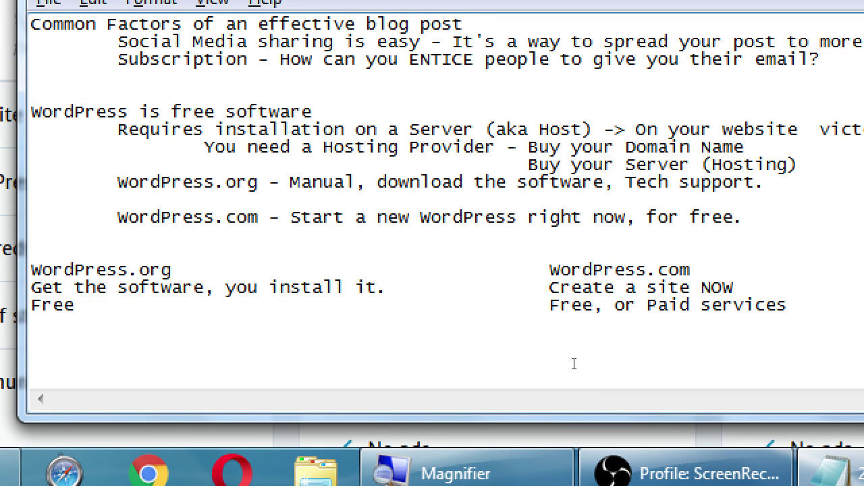
Add the hosting row 'Does not provide you with Hosting services' versus 'Provide free or paid Hosting'.
type("Does not ")
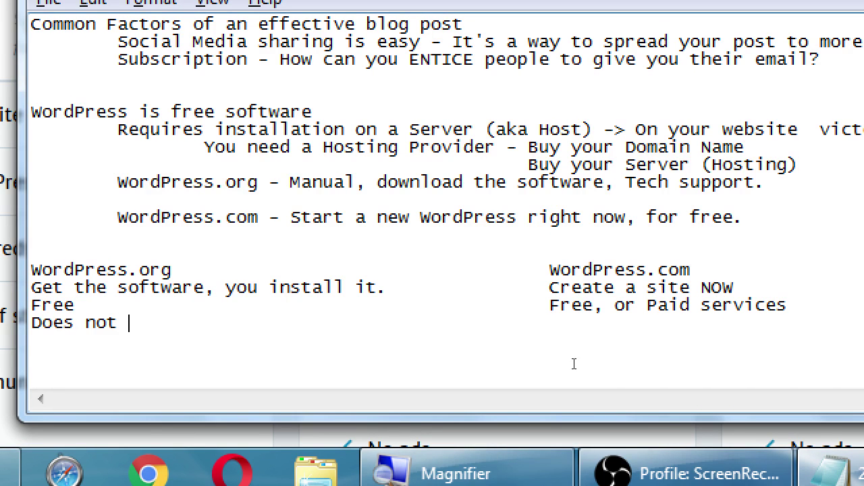
type("provide y")
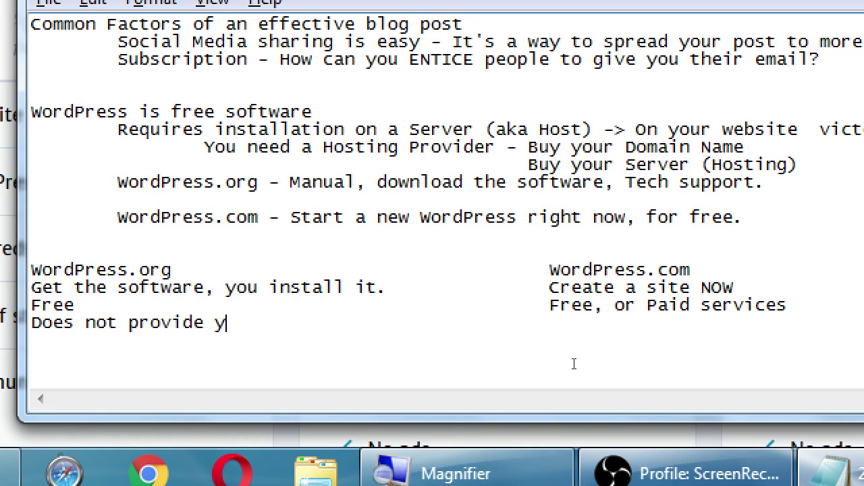
type("ou with Hosting ")
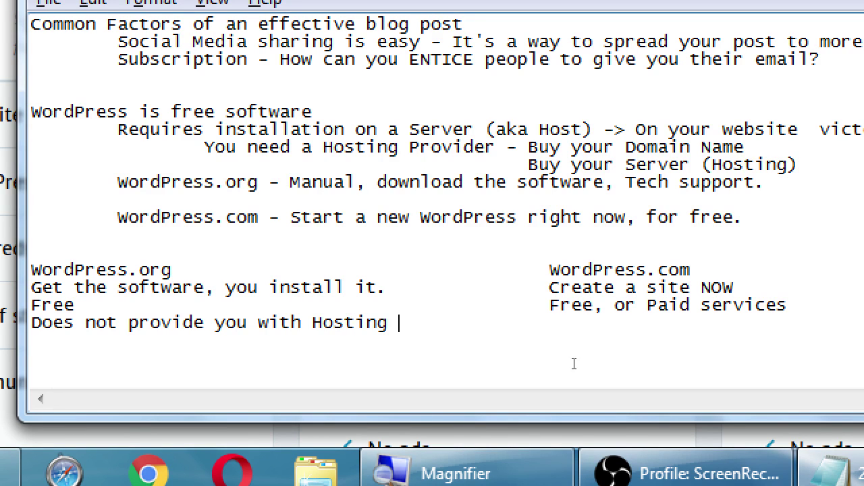
type("services")
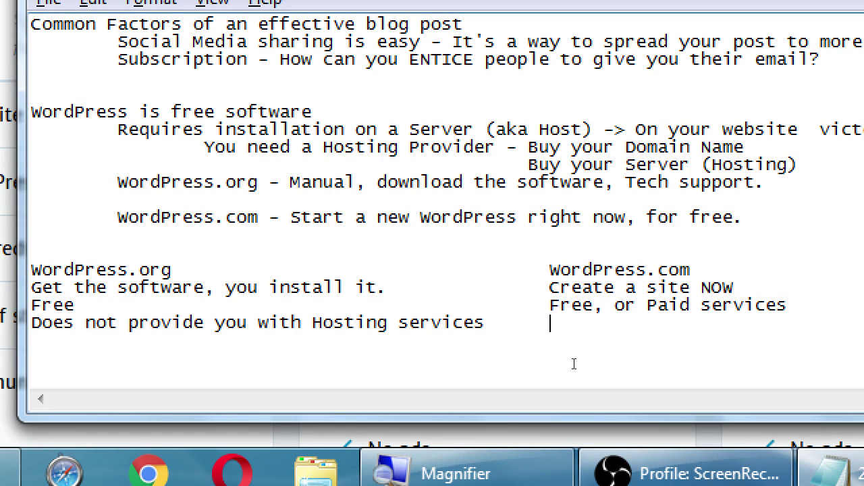
type("Provide free or ")
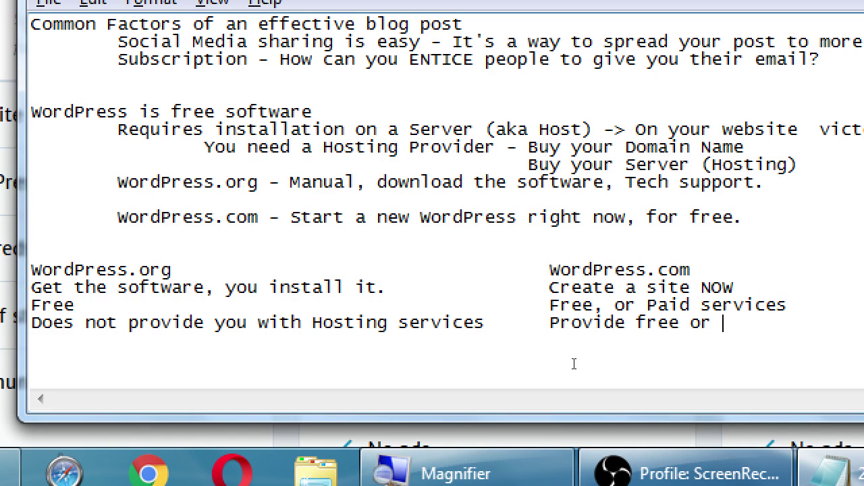
type("paid Hos")
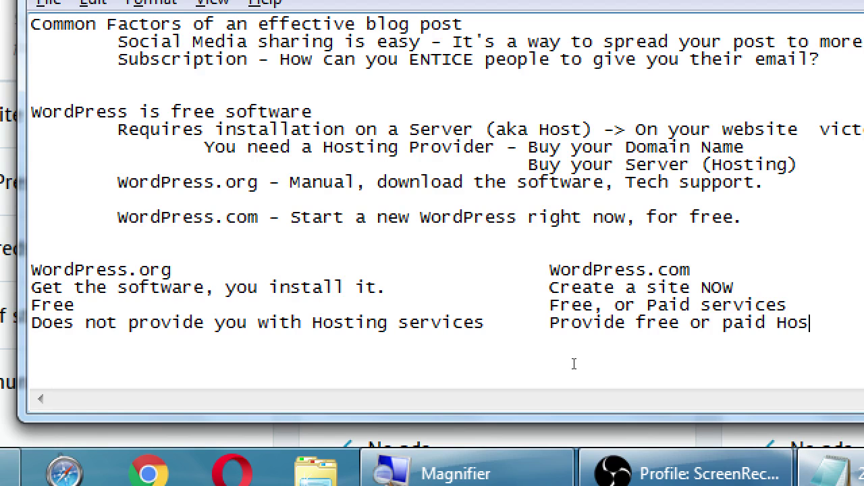
type("ting")
key("Return")
Add 'Can use any domain name' versus 'Has their branding', with an example .com domain below.
type("Can use")
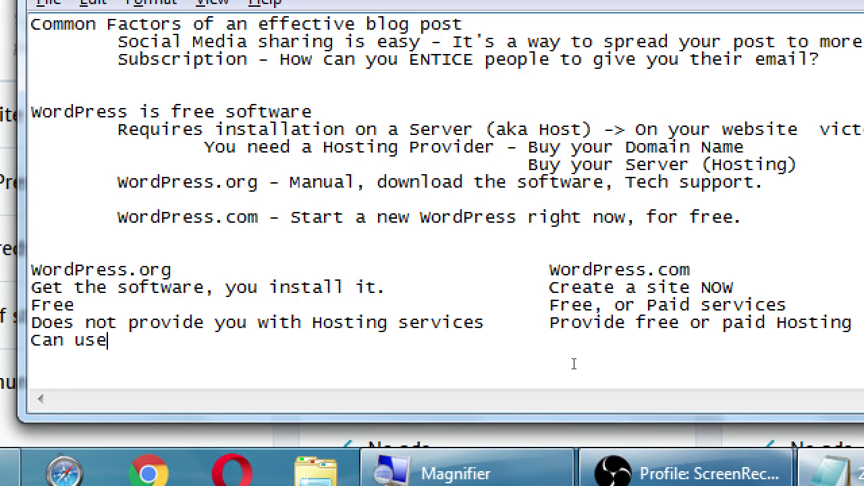
type(" any domain name")
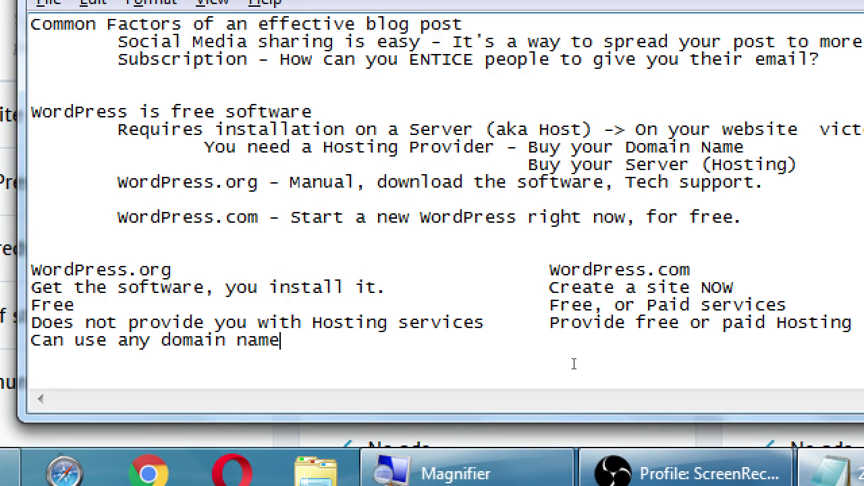
key("Tab")
key("Tab")
key("Tab")
key("Tab")
type("Has their branding")
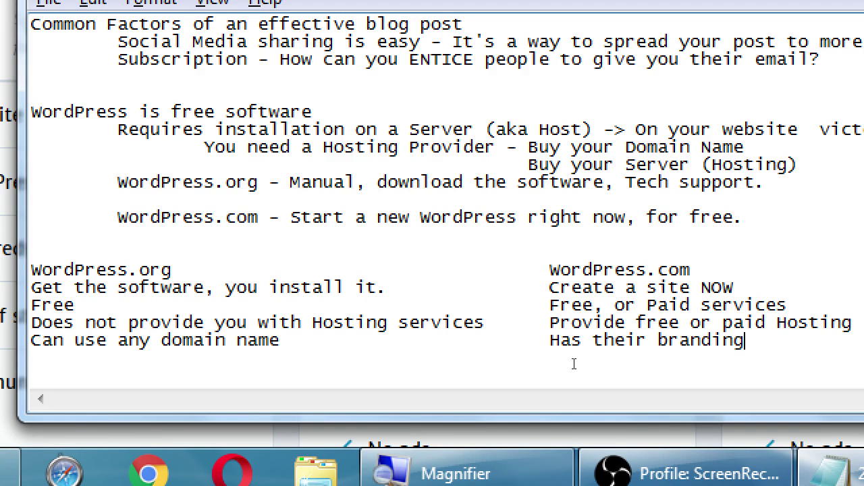
key("Return")
type("victorsbake")
key("BackSpace")
type("sbakery.com")
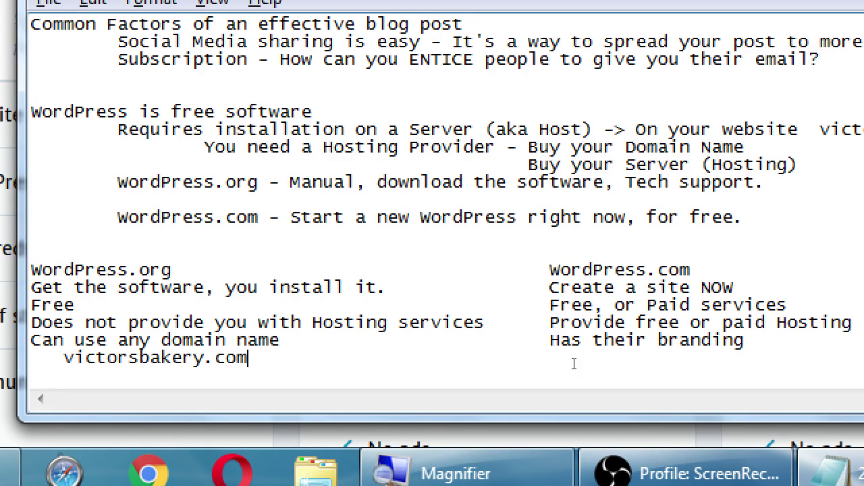
key("Tab")
key("Tab")
key("Tab")
key("Tab")
Complete the example as victorsbakery.wordpress.com and add a row: 'Full Control' versus 'Some limits to your control'.
type("victorsbake")
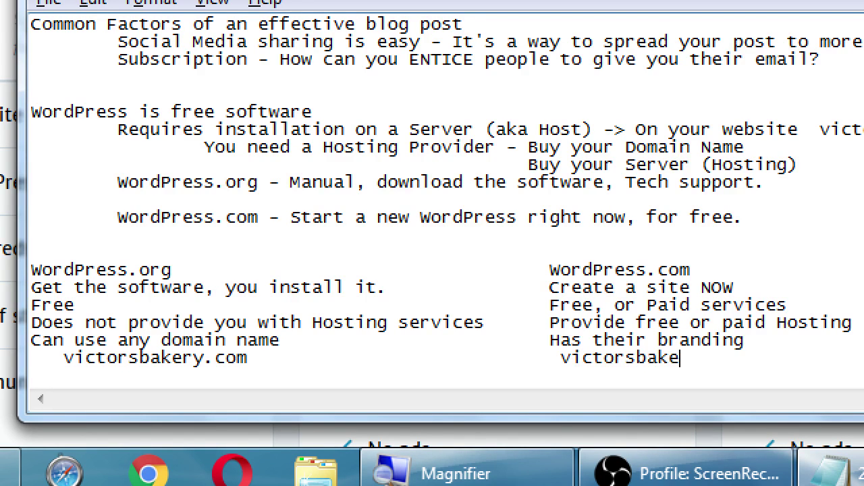
type("ry.wordpress.com")
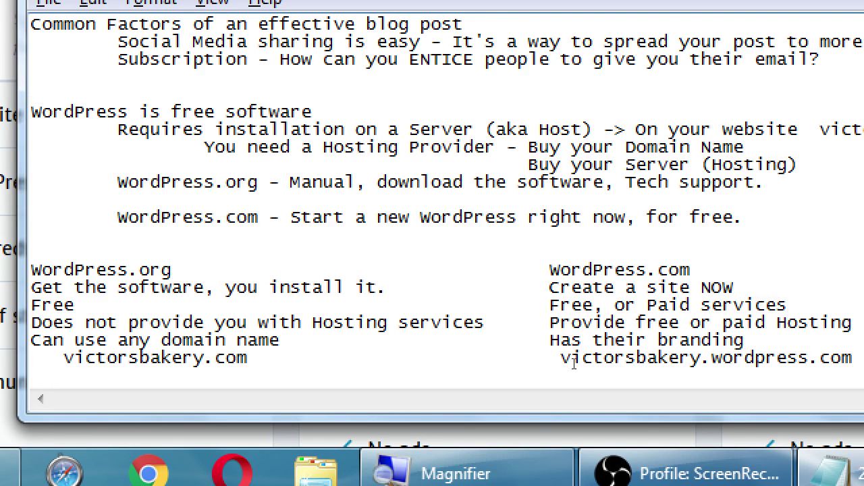
type("Full Control")
key("Tab")
key("Tab")
key("Tab")
key("Tab")
key("Tab")
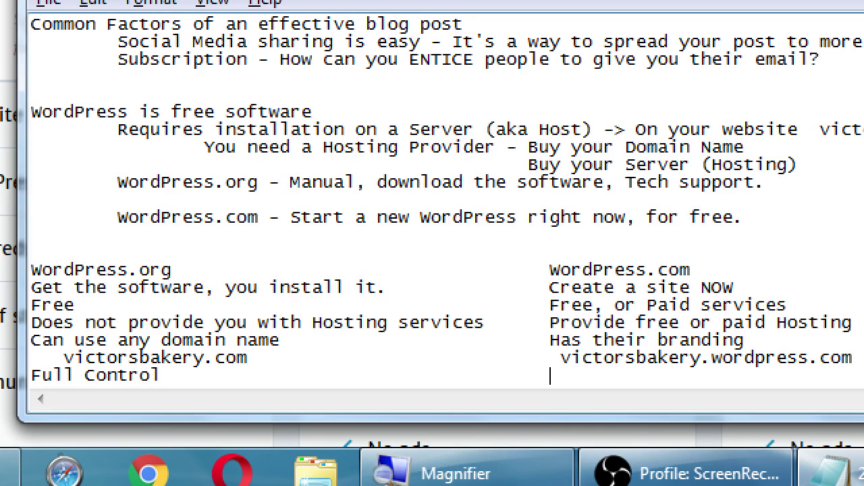
type("Some limits to your ocntr")
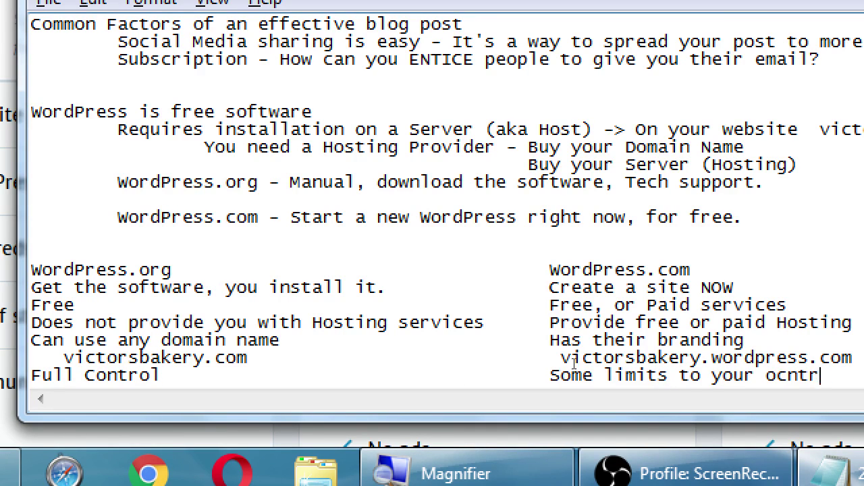
key("BackSpace")
key("BackSpace")
key("BackSpace")
key("BackSpace")
key("BackSpace")
type("control")
Under Full Control, type 'Such as more Themes, Plugins, Widgets'.
key("Return")
key("Return")
key("Return")
key("Return")
key("Return")
key("Return")
key("Return")
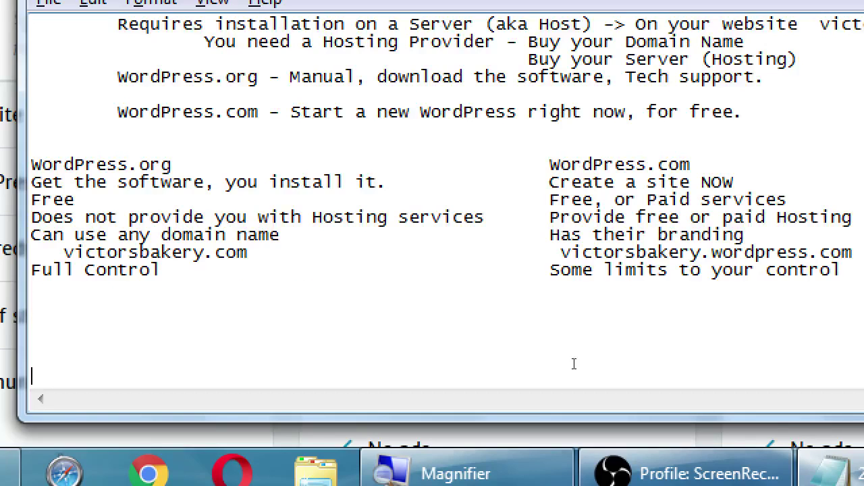
key("BackSpace")
key("BackSpace")
key("BackSpace")
key("BackSpace")
key("BackSpace")
key("BackSpace")
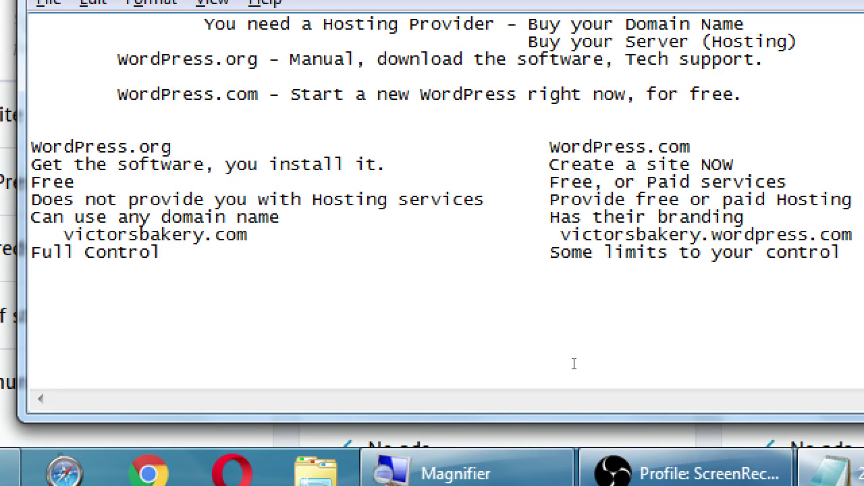
type("Such as More")
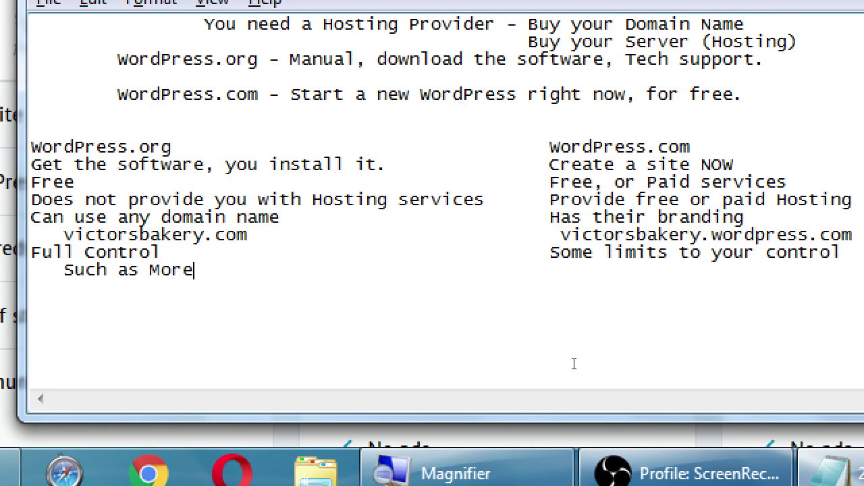
key("BackSpace")
key("BackSpace")
key("BackSpace")
key("BackSpace")
type("more theme")
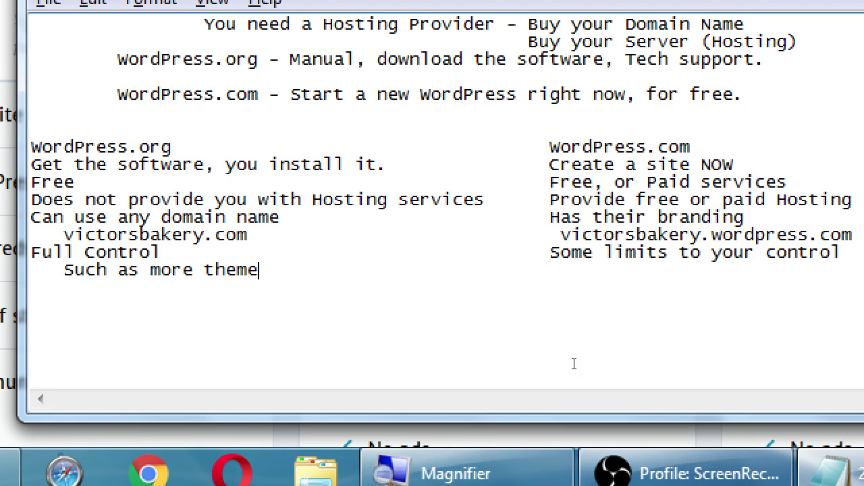
key("BackSpace")
key("BackSpace")
key("BackSpace")
key("BackSpace")
key("BackSpace")
type("Themes, Plugins, Wid")
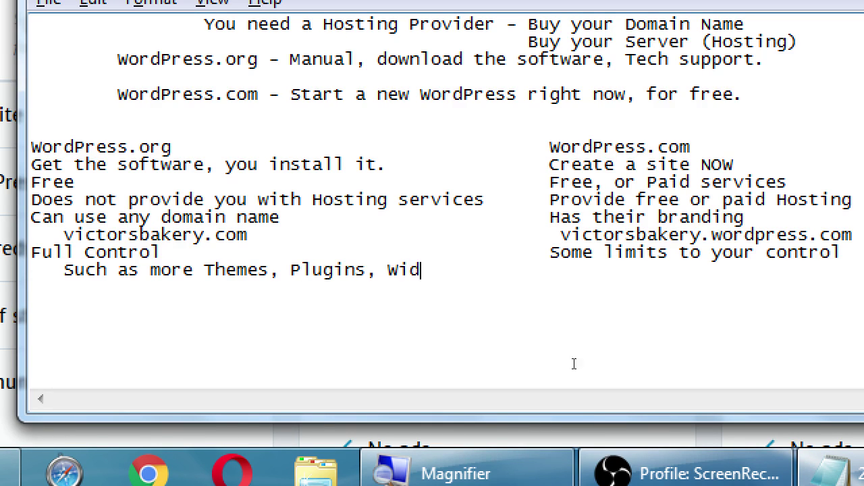
type("gets")
In the WordPress.com column opposite, type 'Less Themes, No plugins, less Widget'.
key("Tab")
type("Less t")
key("BackSpace")
type("Theme")
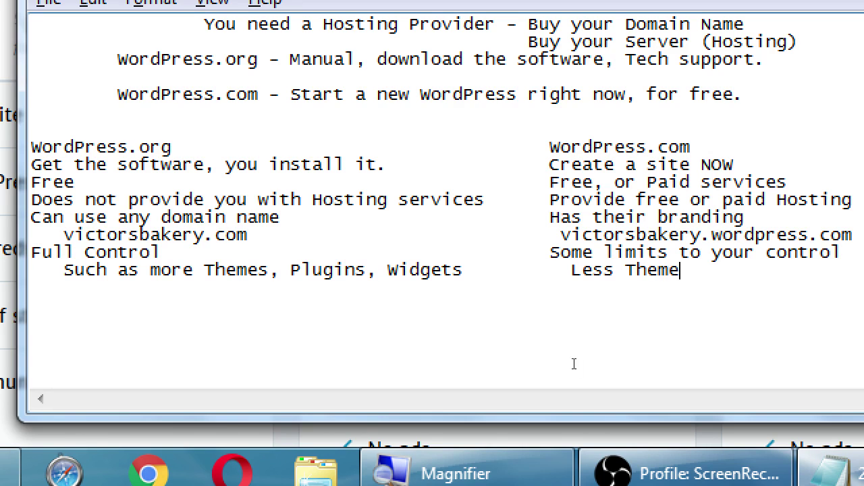
type("s, No polug")
key("BackSpace")
key("BackSpace")
key("BackSpace")
key("BackSpace")
type("lugin")
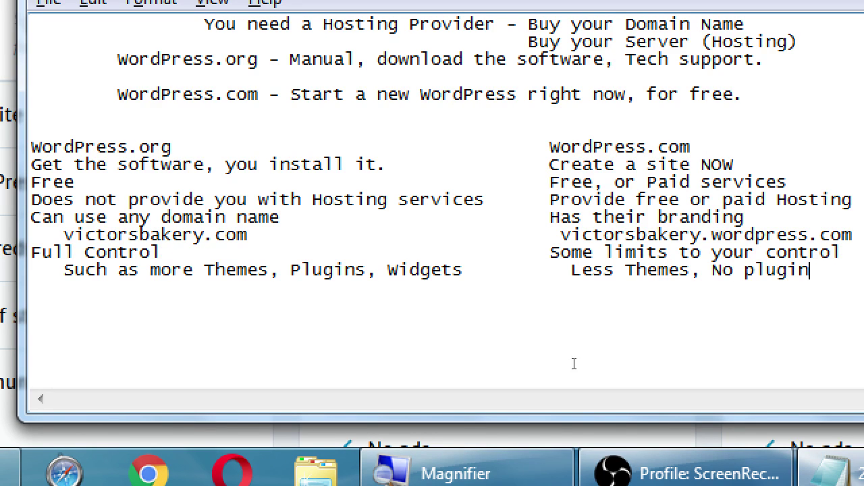
type("s, less")
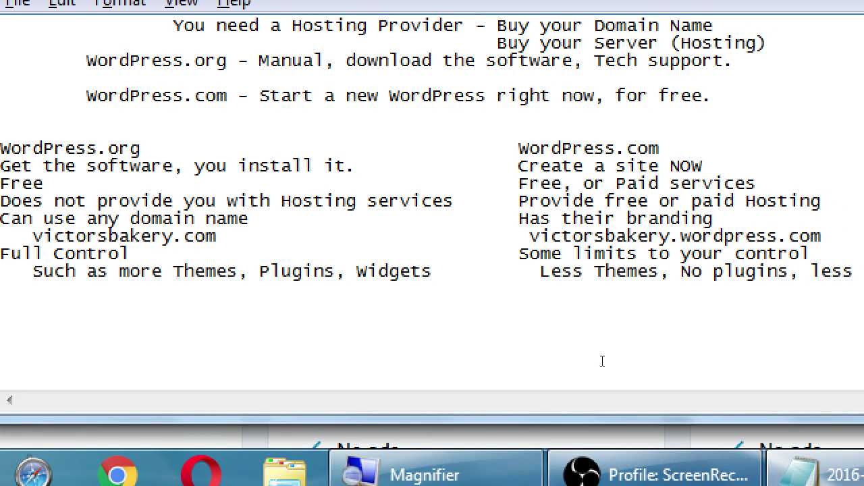
type(" Widgets")
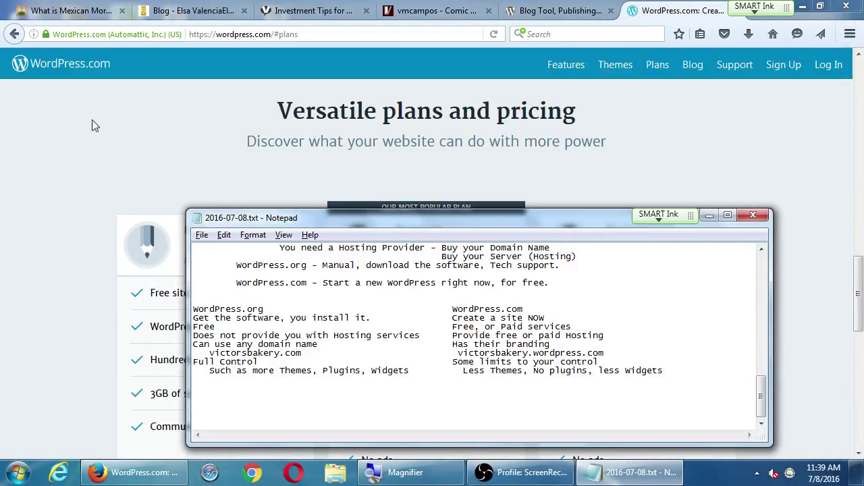
On the WordPress.com plans page, highlight the Free plan's subdomain, free themes, 3GB storage and community support.
left_click(100, 125)
scroll(173, 234, "down", 3)
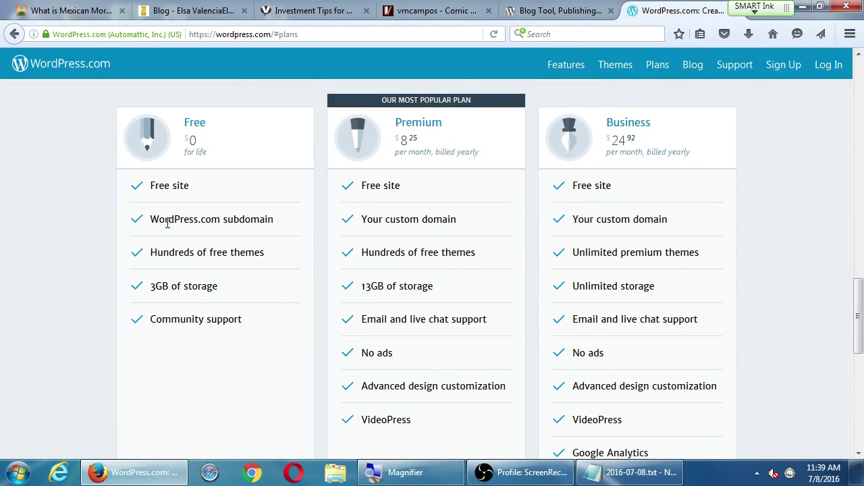
left_click_drag(171, 224, 225, 222)
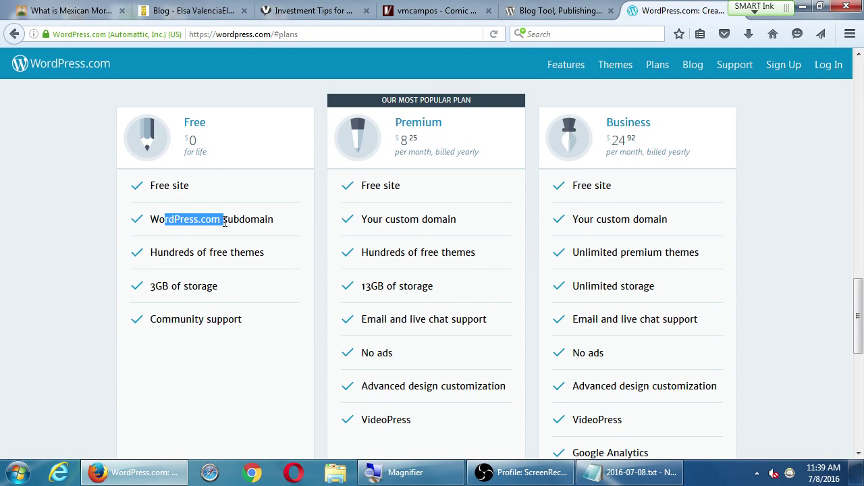
left_click_drag(178, 252, 202, 252)
left_click(247, 251)
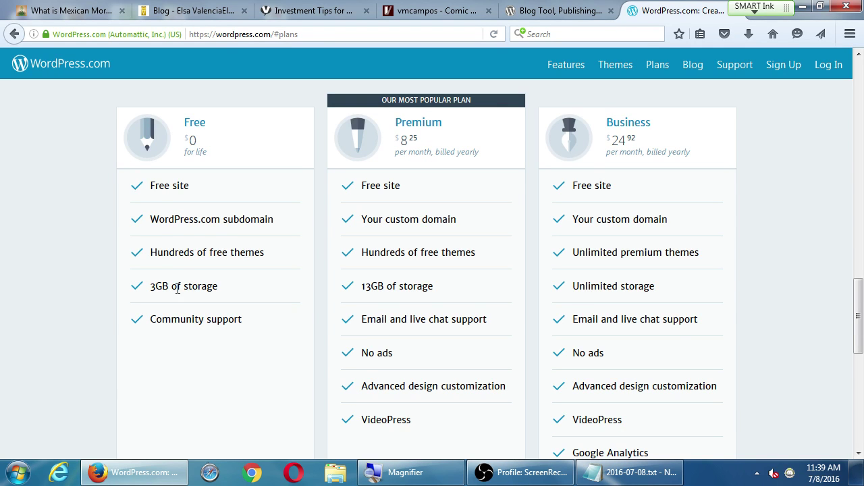
left_click_drag(155, 288, 198, 287)
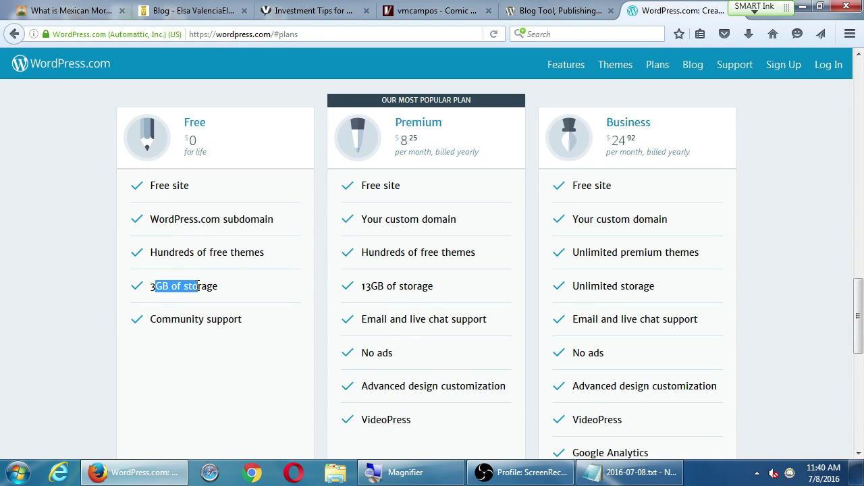
left_click(87, 263)
left_click_drag(172, 319, 217, 334)
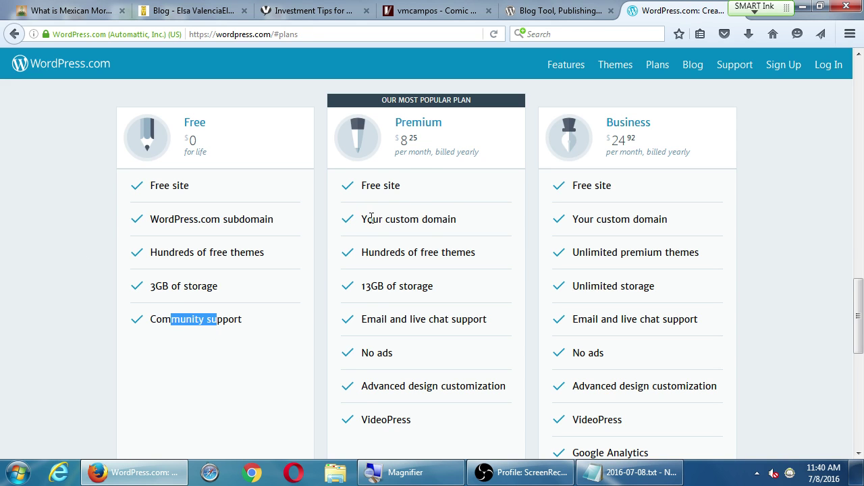
Highlight the Premium plan's custom domain, price, themes, 13GB storage, support, no ads, design customization and VideoPress.
left_click_drag(371, 217, 444, 219)
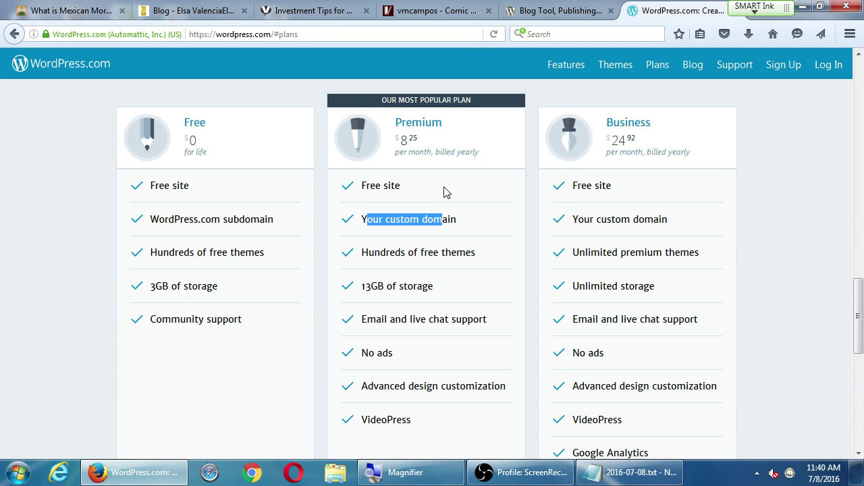
double_click(412, 138)
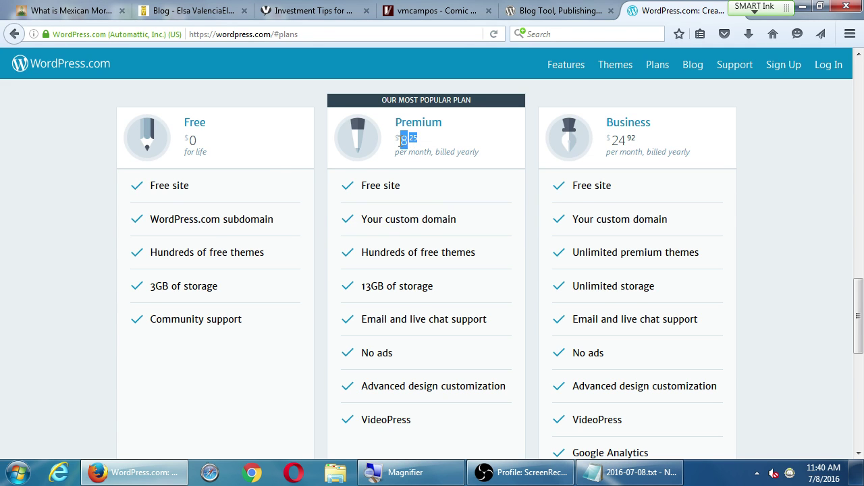
left_click_drag(395, 253, 441, 256)
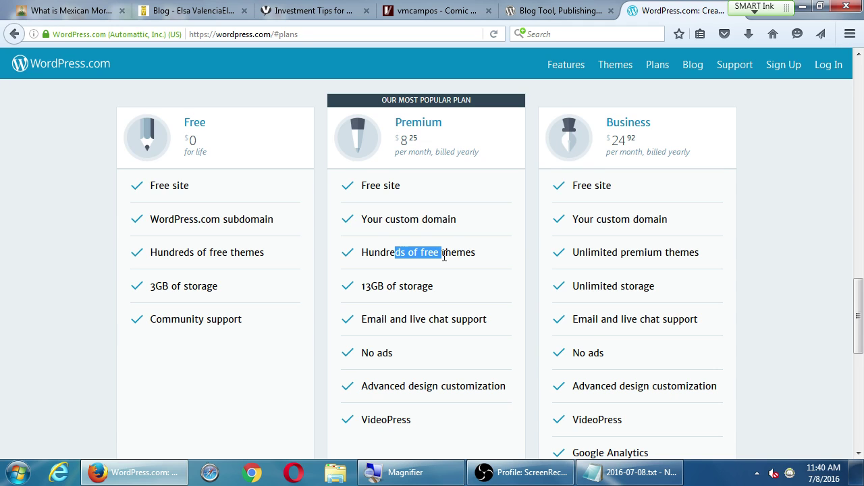
left_click_drag(378, 284, 414, 282)
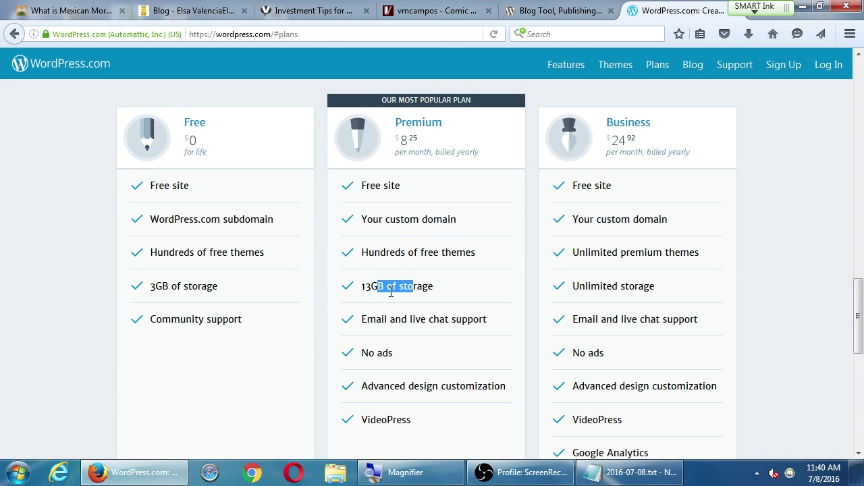
left_click_drag(377, 320, 475, 318)
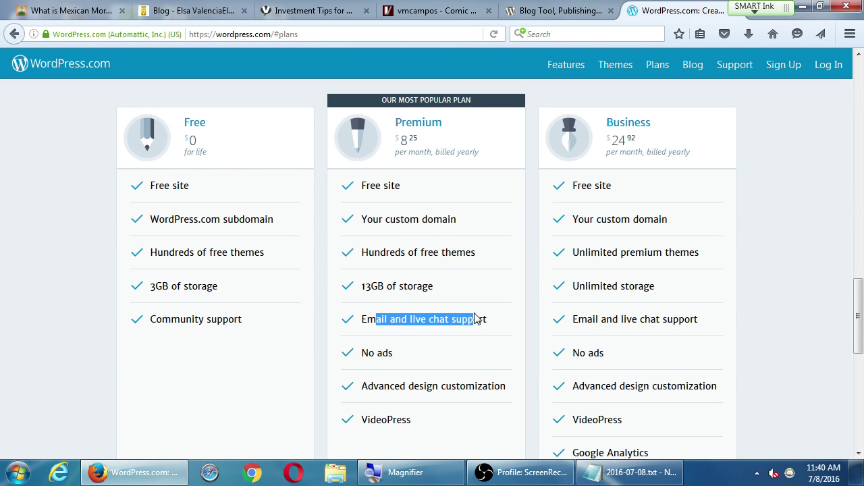
left_click_drag(369, 354, 415, 357)
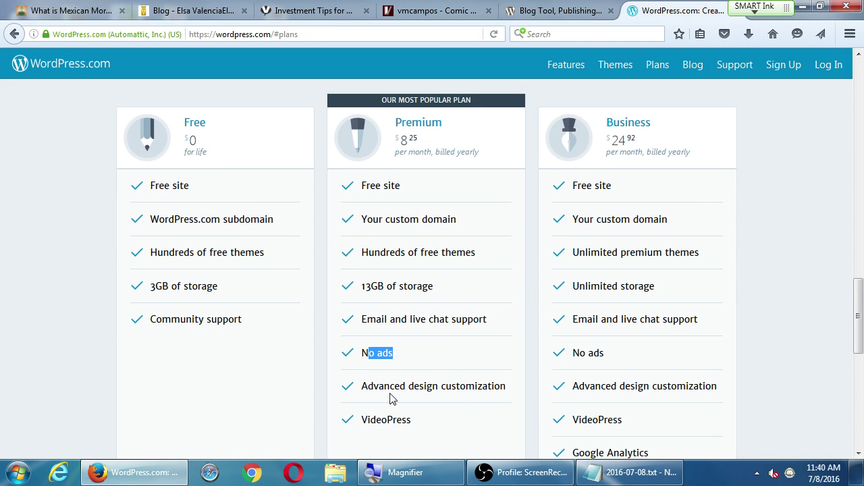
left_click_drag(394, 387, 461, 388)
left_click(384, 421)
left_click_drag(384, 420, 411, 426)
left_click(417, 421)
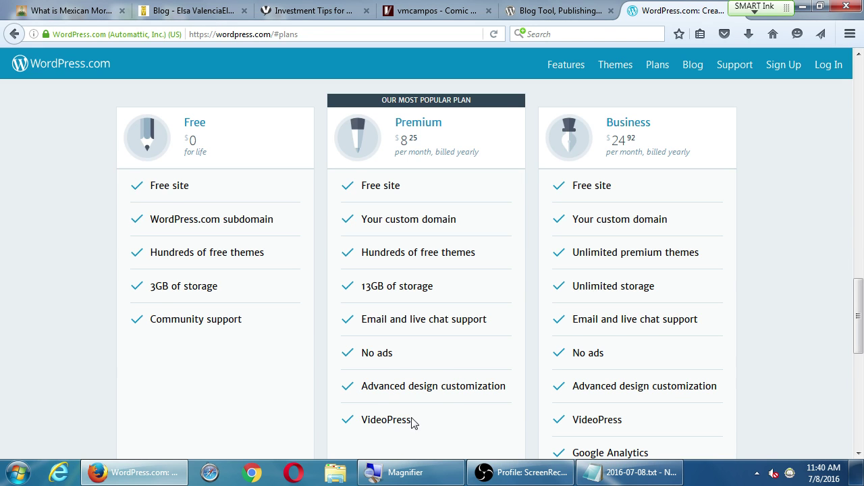
scroll(648, 257, "down", 2)
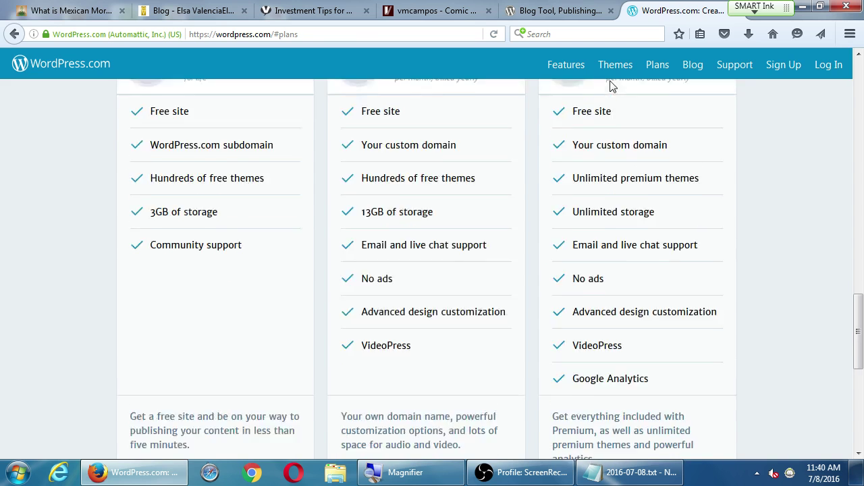
scroll(614, 169, "up", 5)
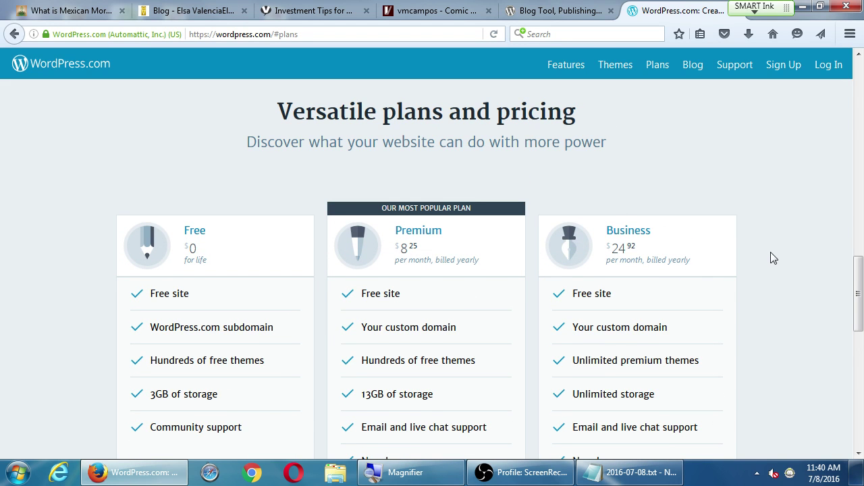
Launch Calculator and compute the Business plan's yearly cost: 24.92 × 12 = 299.04.
key("super")
type("calc")
key("Return")
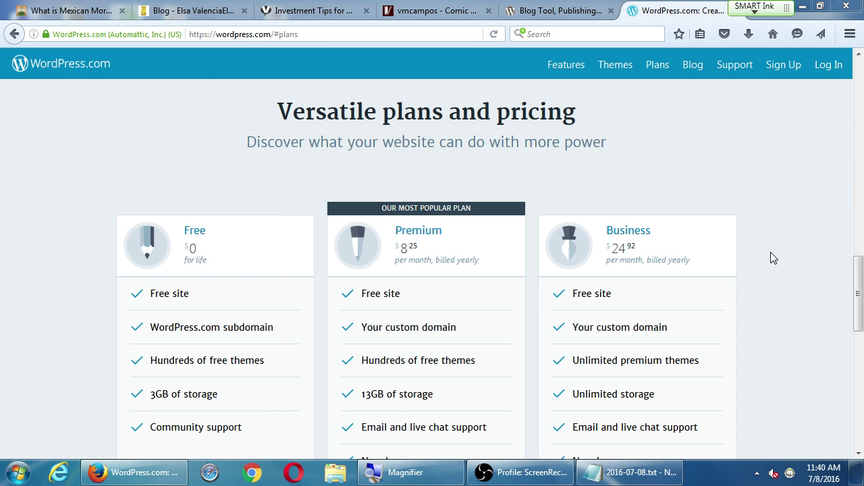
type("24.92*")
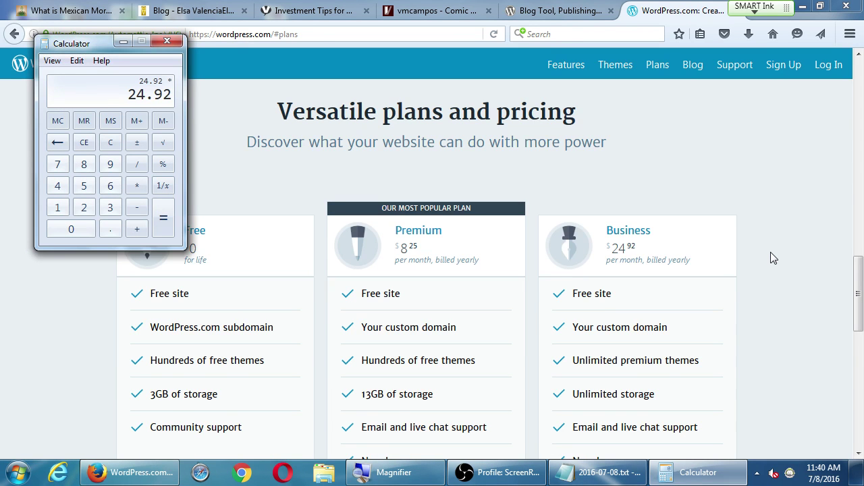
type("12")
key("Return")
Scroll the plans page, highlighting Business's Google Analytics and the banner's 26%, then return to the top.
left_click(770, 279)
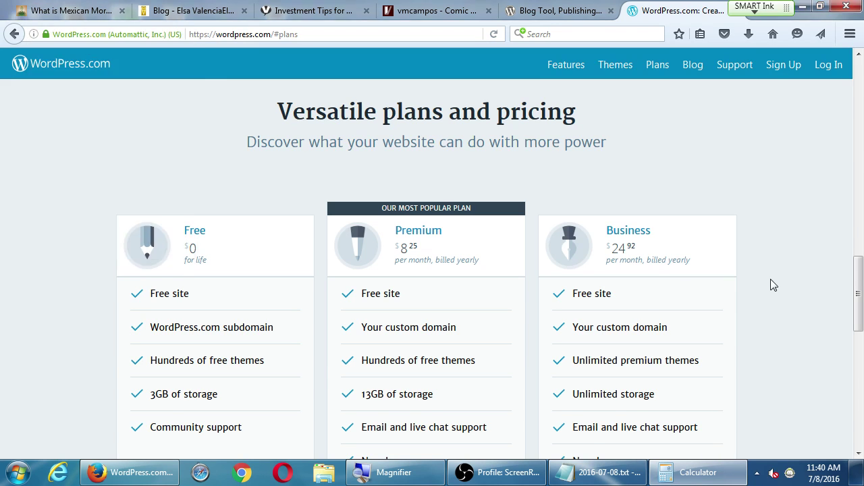
scroll(776, 284, "down", 1)
scroll(783, 292, "down", 1)
scroll(787, 283, "down", 3)
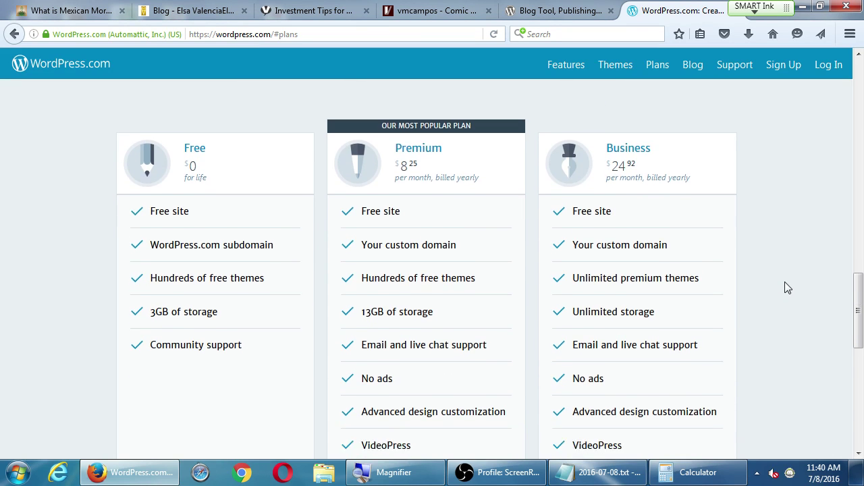
scroll(788, 276, "down", 2)
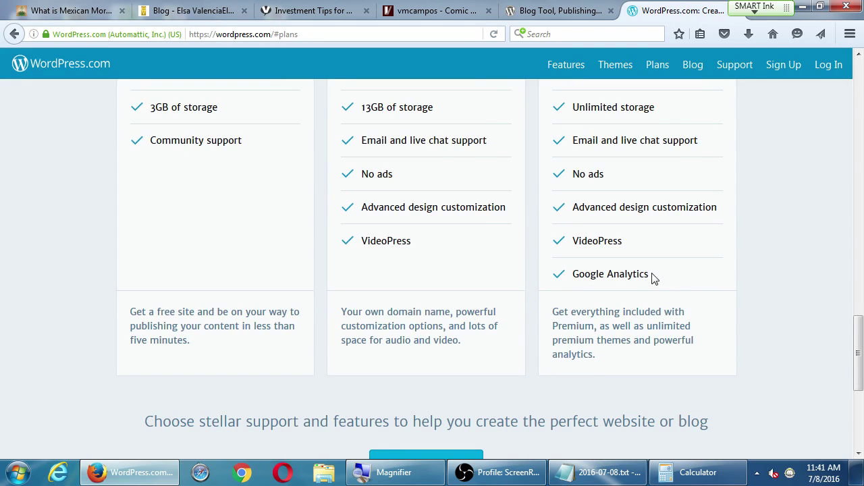
left_click_drag(652, 278, 558, 283)
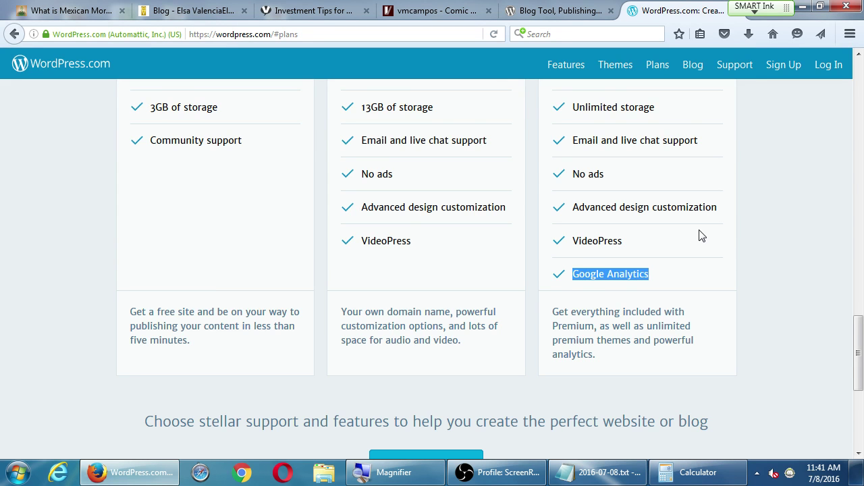
scroll(701, 236, "down", 3)
scroll(702, 236, "down", 2)
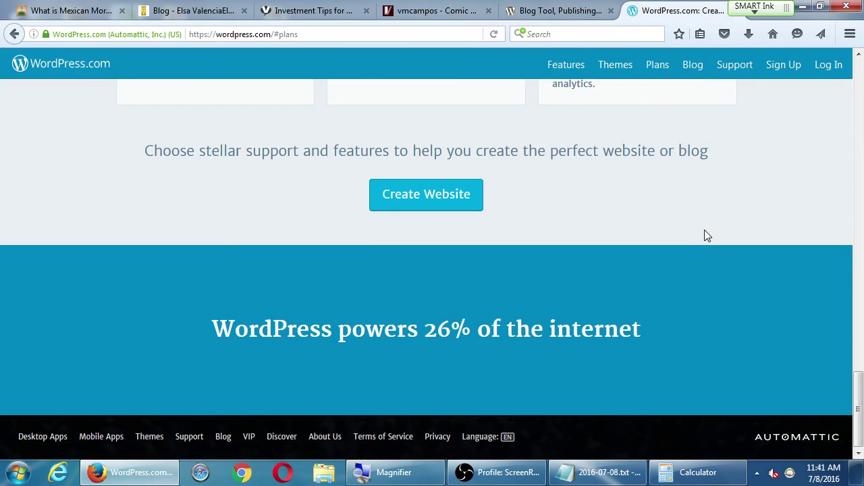
left_click_drag(425, 330, 478, 331)
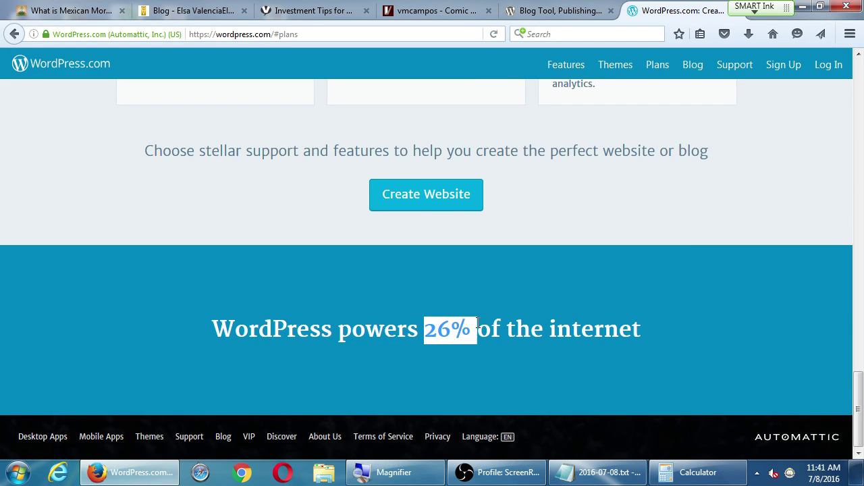
left_click(614, 331)
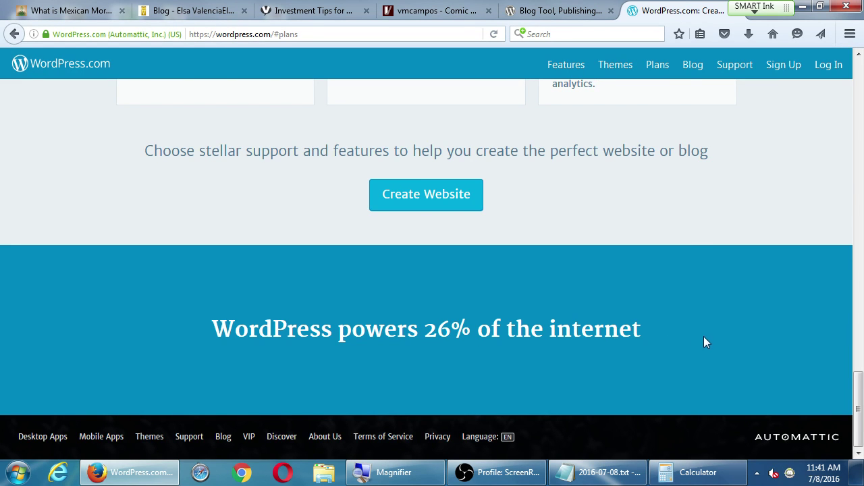
scroll(703, 342, "up", 20)
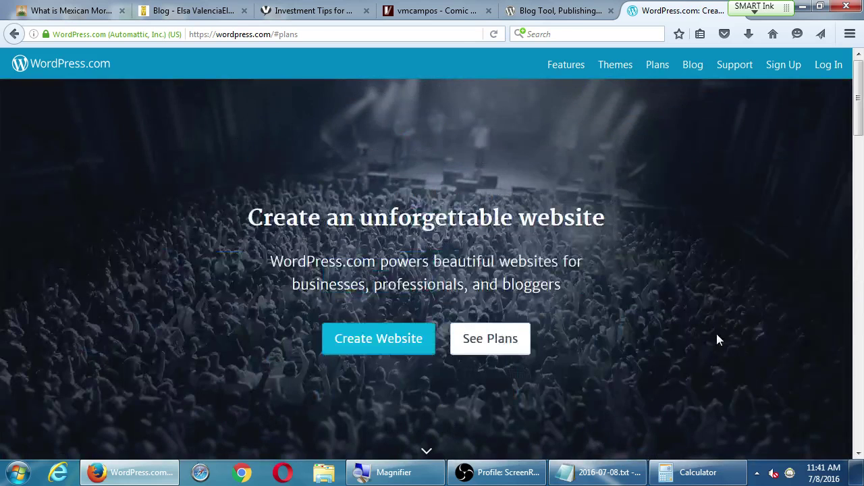
Add a row in the enlarged notes: 'YOU are tech support' versus 'They have tech support'.
left_click(603, 472)
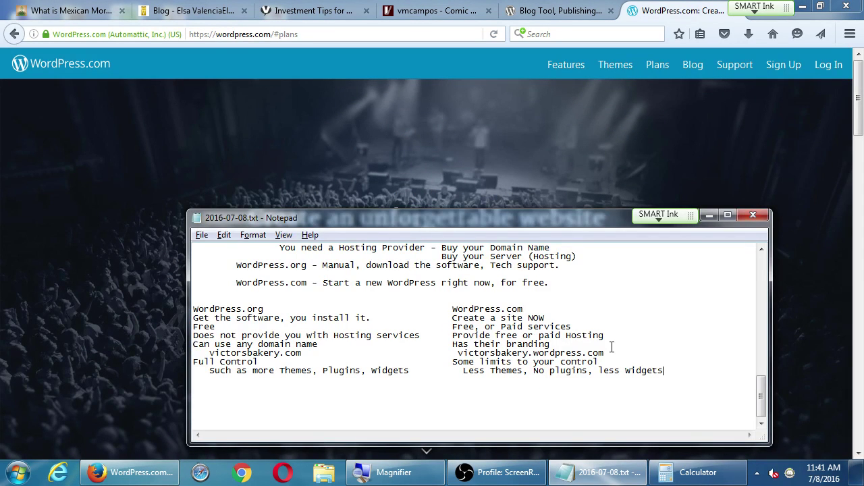
key("super+plus")
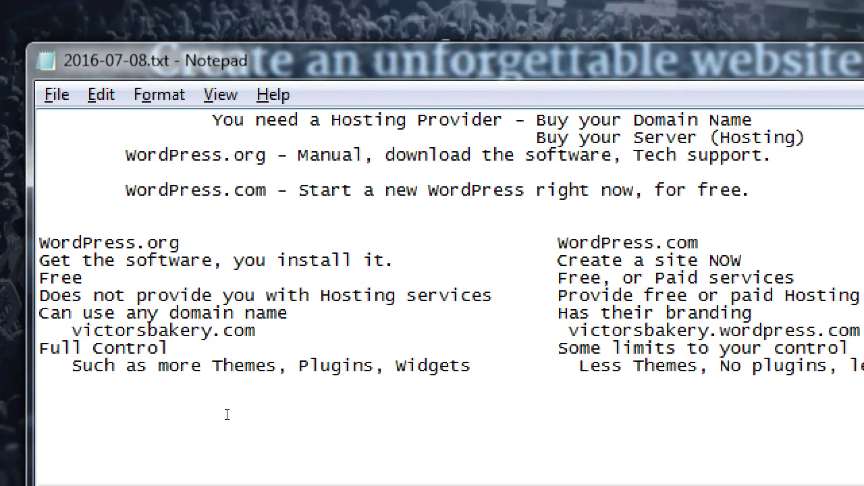
type("YOU are tech suppore")
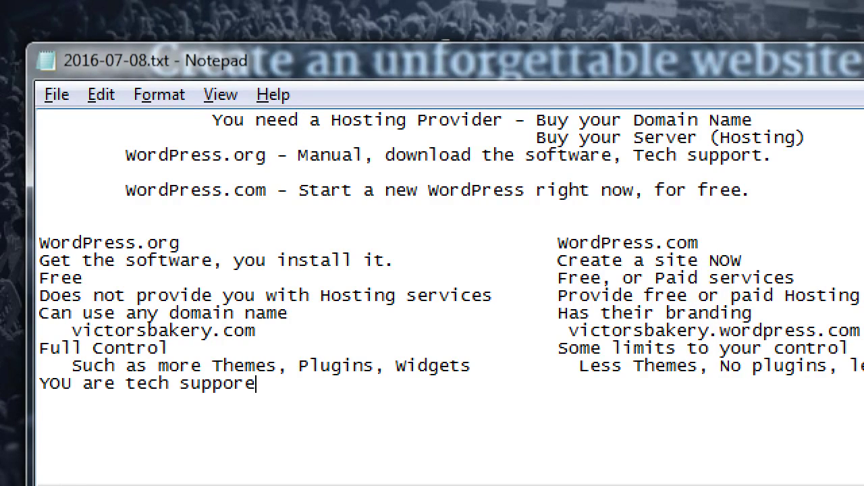
key("BackSpace")
type("t")
key("Tab")
key("Tab")
key("Tab")
key("Tab")
type("They have tech sup")
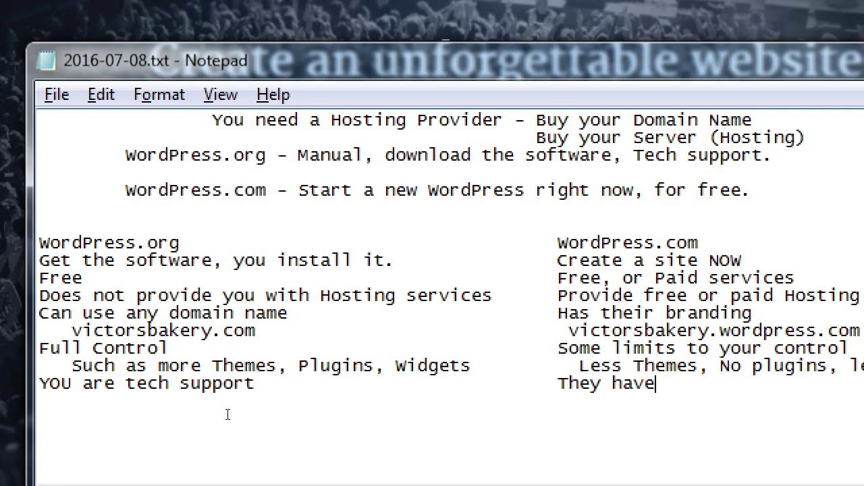
type("port")
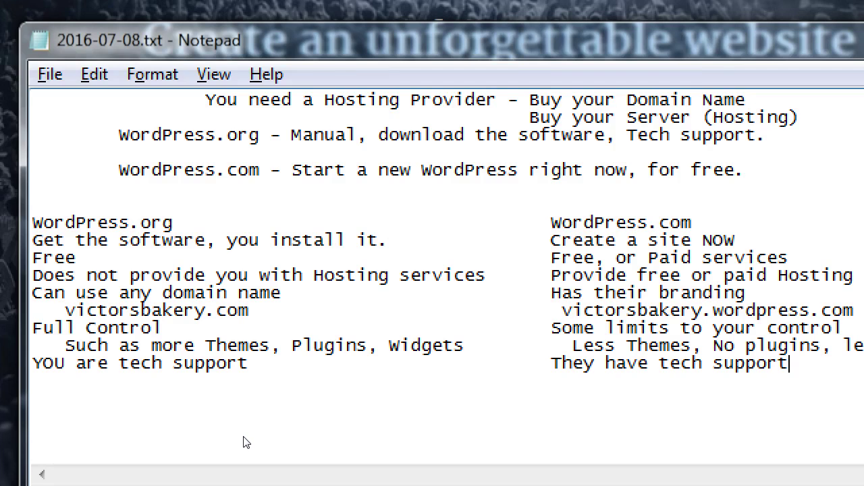
Add a final row: 'THIS ONE IS THE RECOMMEDATION' under WordPress.org and '-not this one-' opposite.
left_click(247, 442)
type("THIS IS IS")
key("BackSpace")
key("BackSpace")
key("BackSpace")
key("BackSpace")
key("BackSpace")
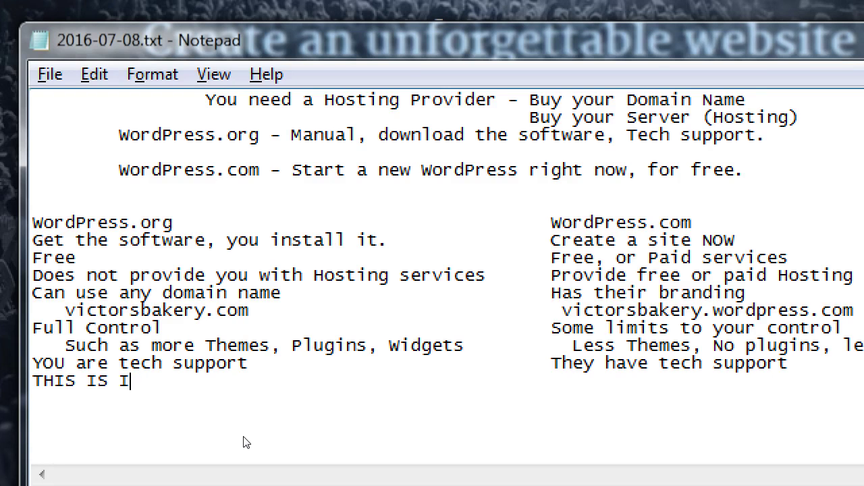
type("ONE IS T")
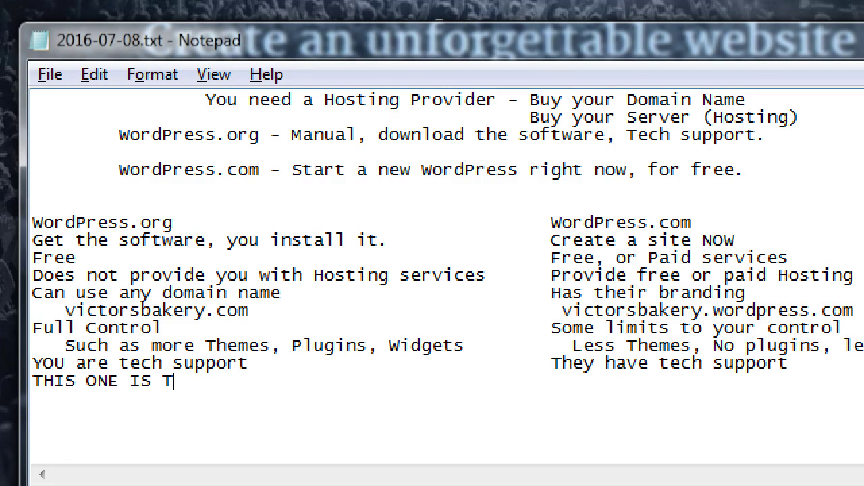
type("HE RECOMMEDNQATION")
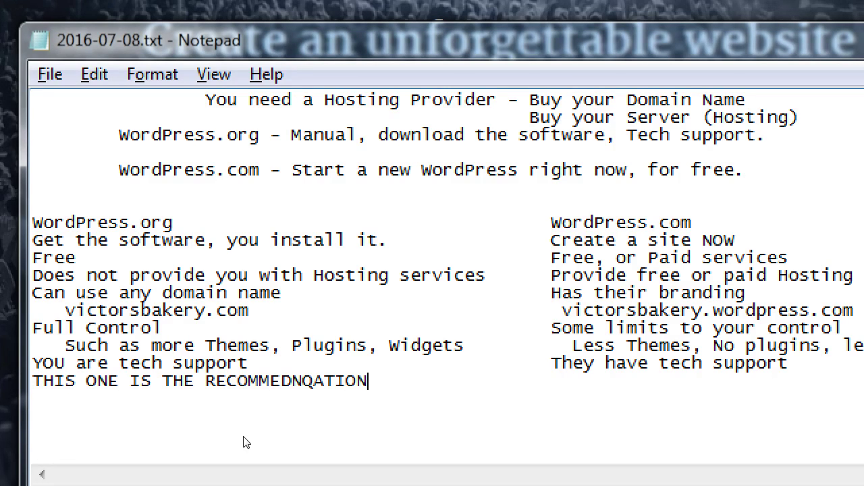
key("BackSpace")
key("BackSpace")
key("BackSpace")
key("BackSpace")
key("BackSpace")
key("BackSpace")
key("BackSpace")
type("ATION")
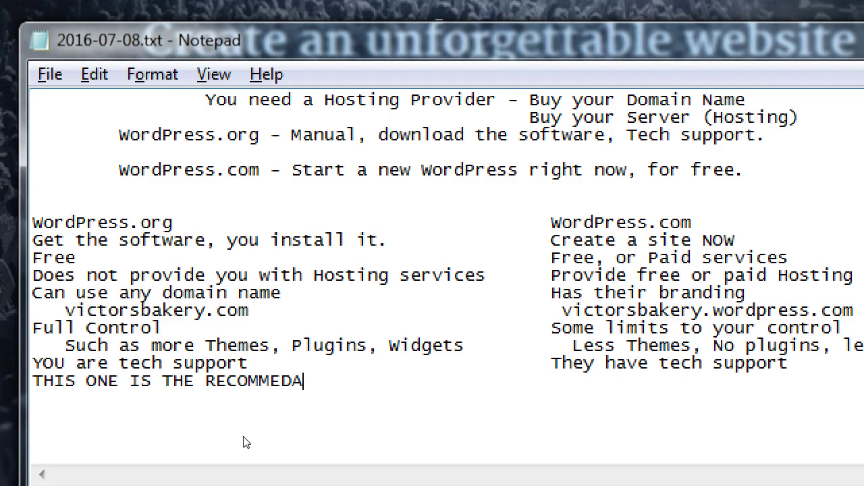
key("Tab")
key("Tab")
key("Tab")
type("no t")
key("BackSpace")
key("BackSpace")
type("t this one")
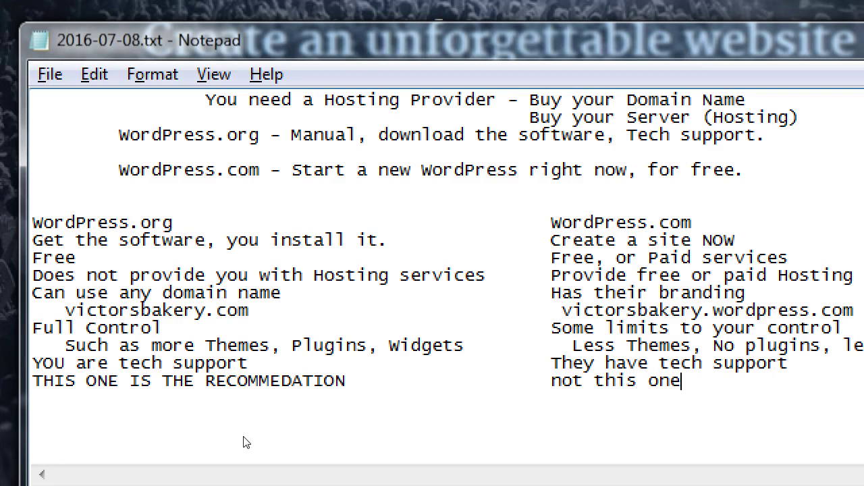
type("-")
key("ctrl+Left")
key("ctrl+Left")
key("ctrl+Left")
type("-")
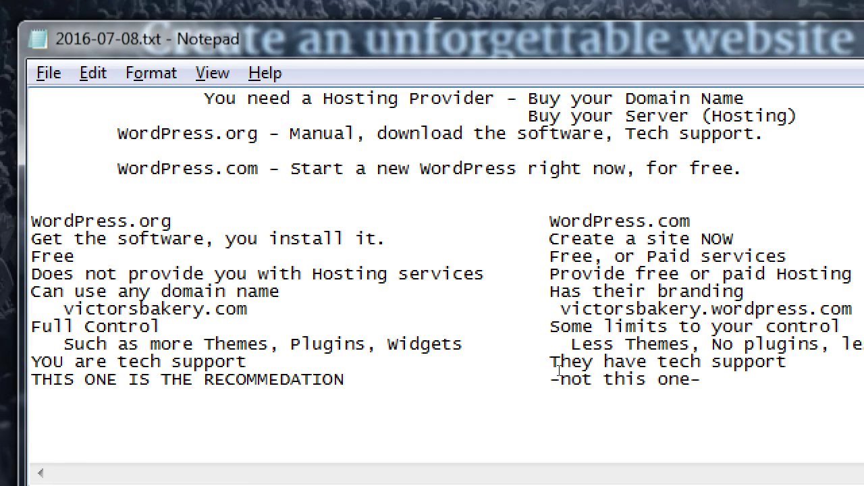
key("Up")
key("Up")
key("ctrl+Right")
key("ctrl+Right")
key("ctrl+Right")
key("ctrl+Right")
key("ctrl+shift+Right")
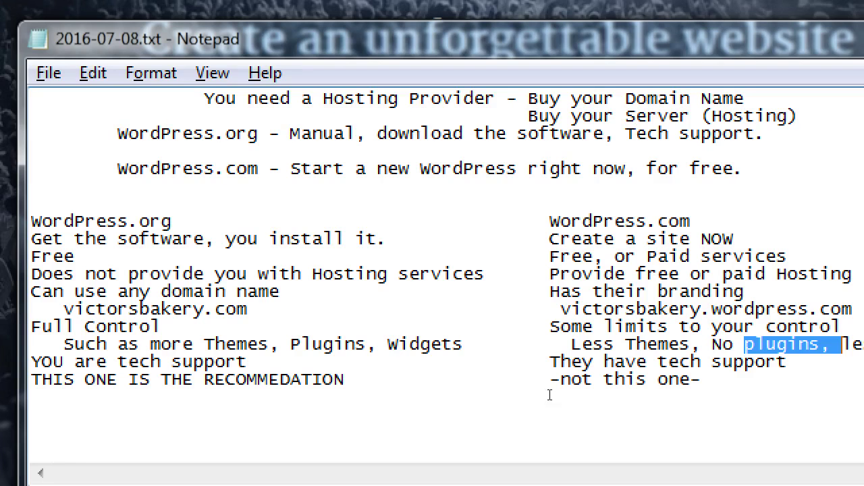
left_click(546, 397)
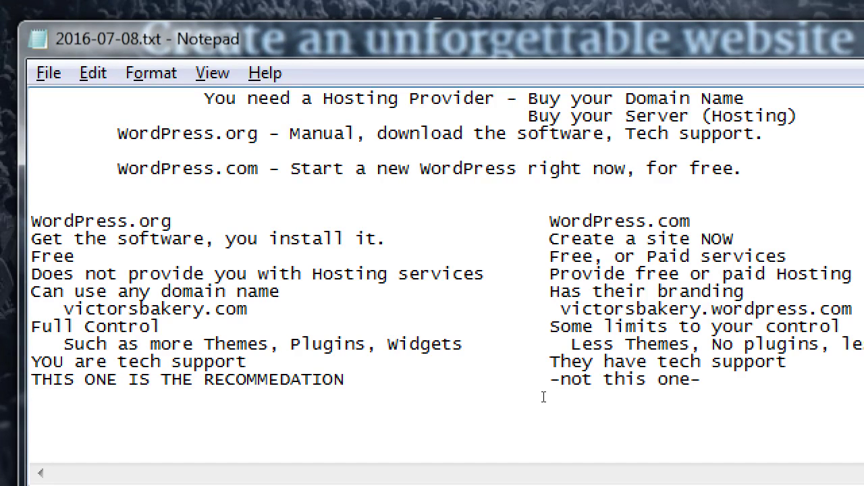
Select the WordPress.com column heading in the notes.
key("Up")
key("Up")
key("Up")
key("Up")
key("Up")
key("Up")
key("Up")
key("Up")
key("Up")
key("Up")
key("End")
key("shift+Left")
key("shift+Left")
key("shift+Left")
key("shift+Left")
key("shift+Left")
key("shift+Left")
key("shift+Left")
key("shift+Left")
key("shift+Left")
key("shift+Left")
key("shift+Left")
key("shift+Left")
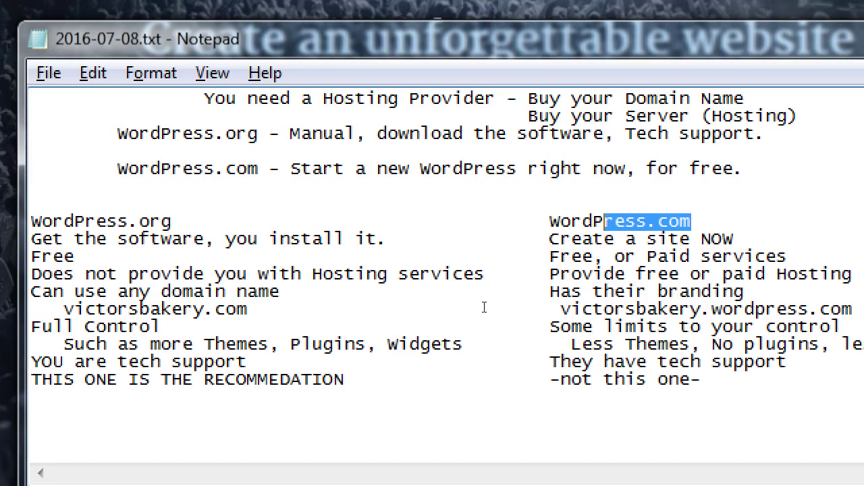
key("shift+Left")
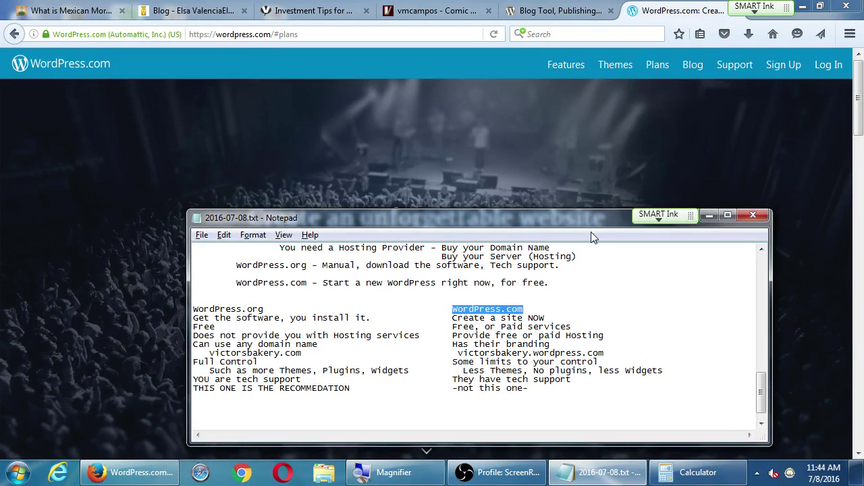
Move the notes window higher, deselect the heading, and bring the WordPress.com page forward.
left_click_drag(593, 220, 616, 140)
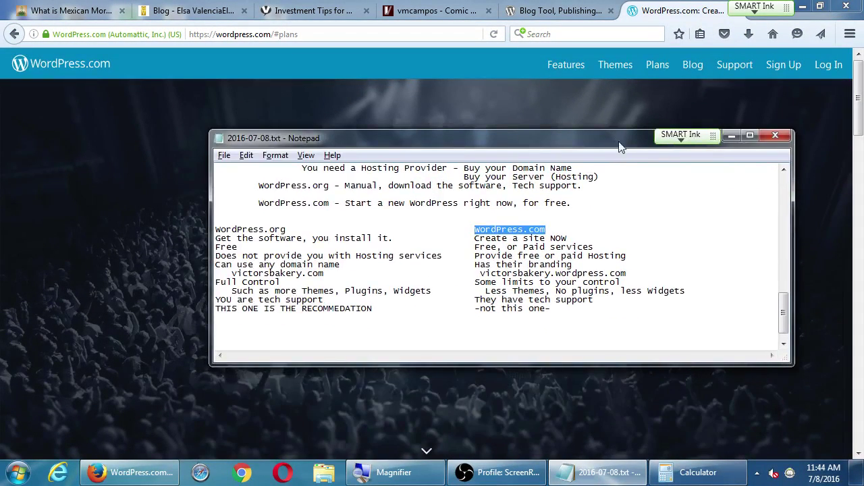
left_click(592, 314)
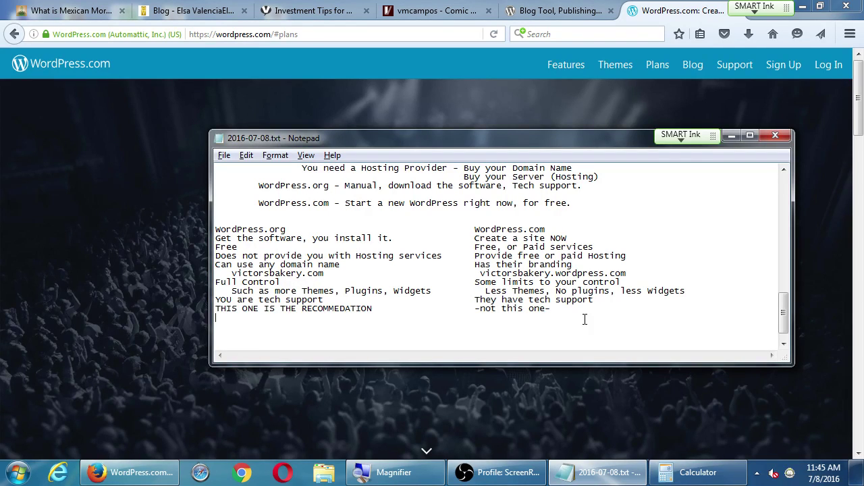
left_click(665, 15)
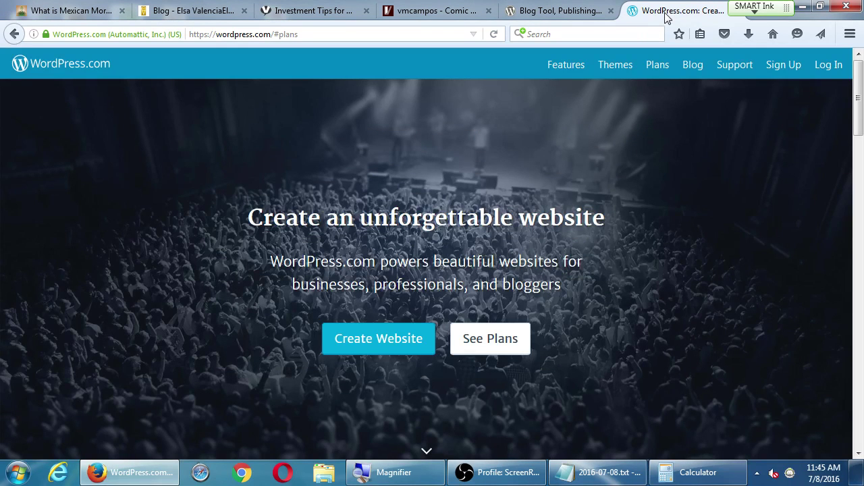
Close every Firefox tab except WordPress.com, confirming the closure of the other five.
right_click(665, 16)
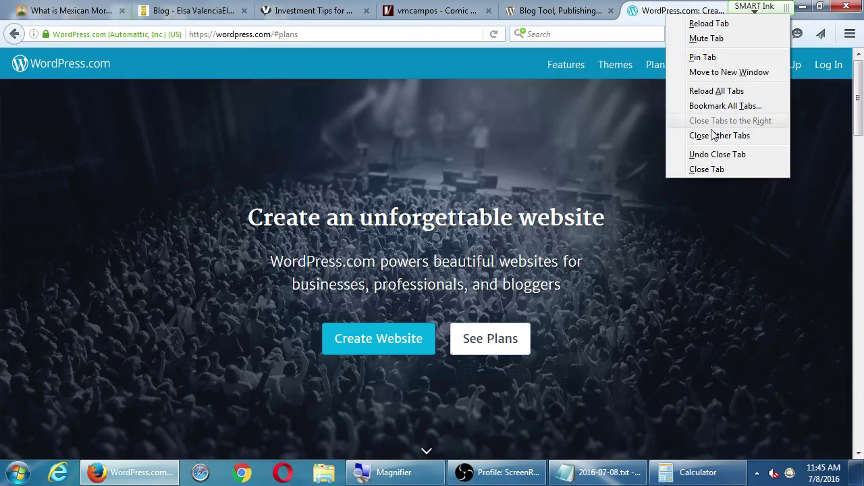
key("Escape")
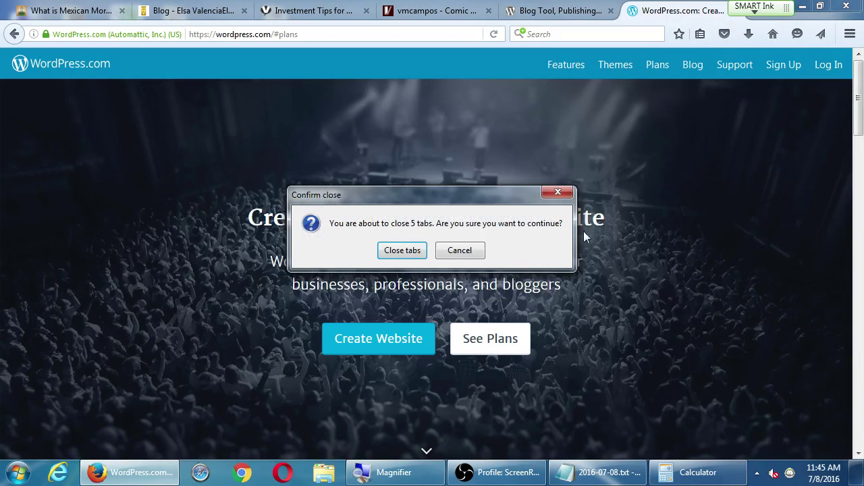
left_click(397, 250)
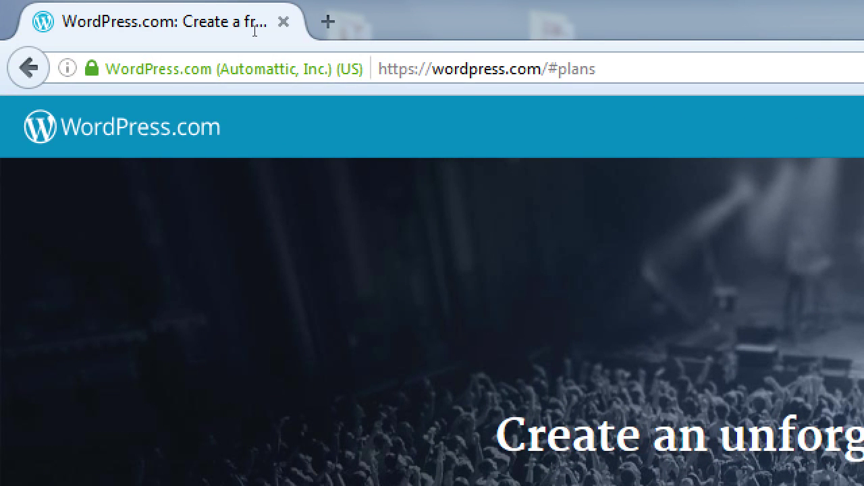
key("ctrl+l")
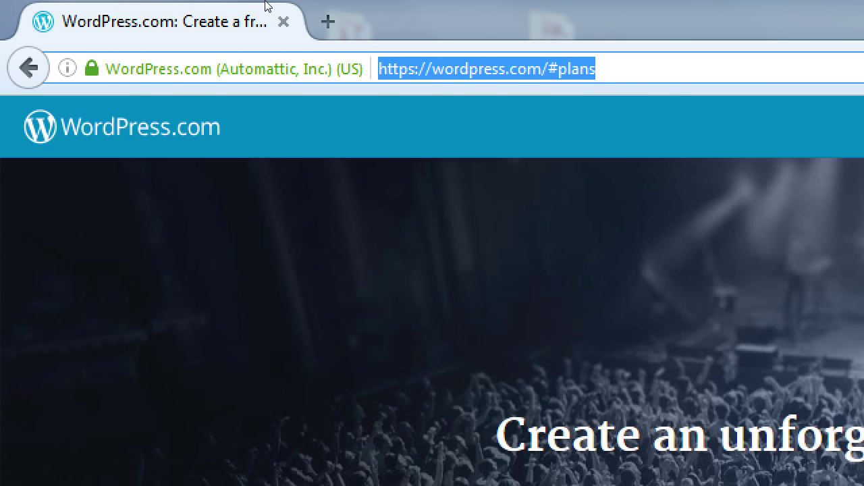
type("victor.com/l")
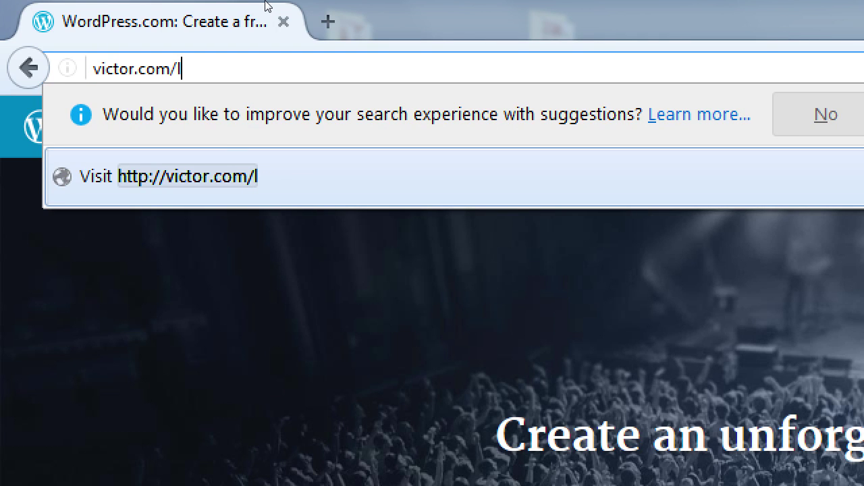
type("oging")
key("BackSpace")
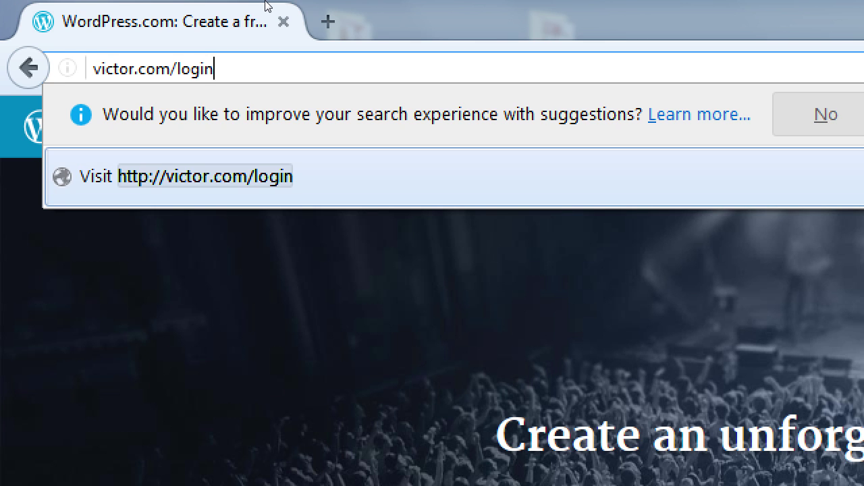
key("BackSpace")
key("Escape")
key("Escape")
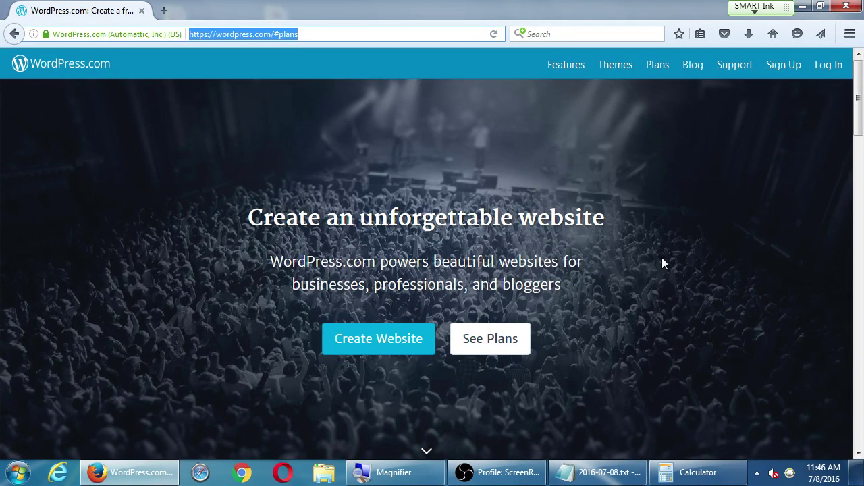
left_click_drag(271, 34, 446, 29)
key("BackSpace")
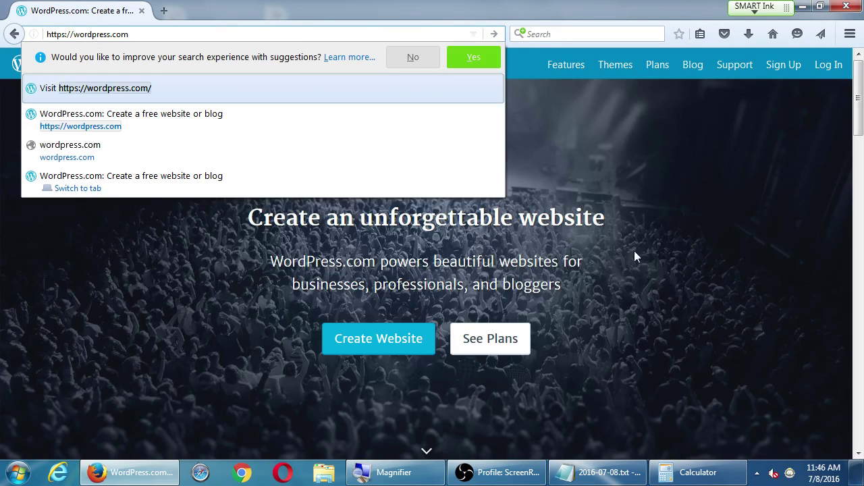
left_click(634, 250)
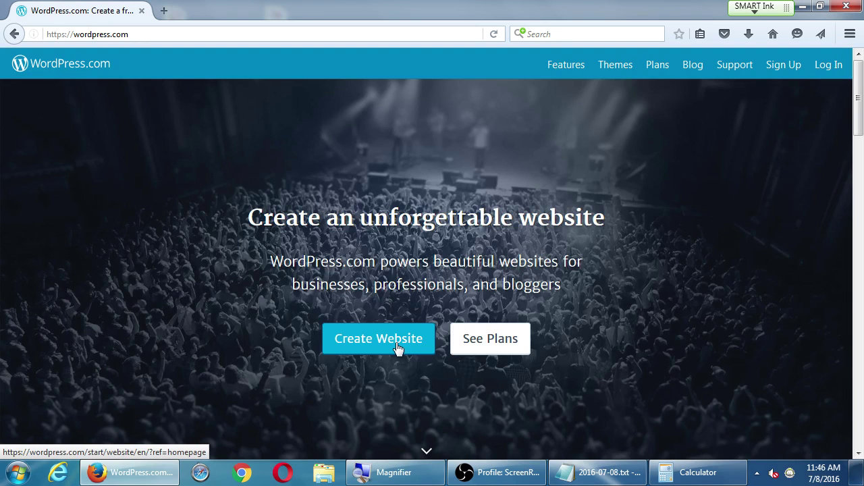
Start a new WordPress.com website and reach the 'What is your website about?' categories.
left_click(397, 349)
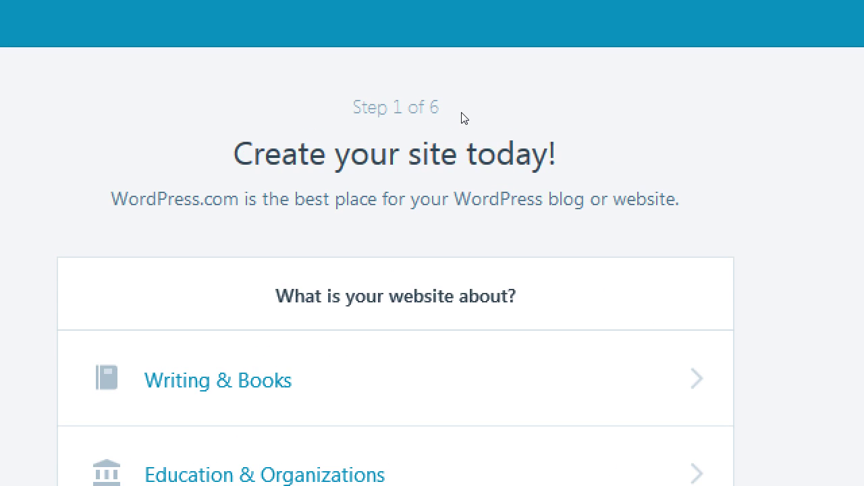
left_click_drag(454, 113, 418, 112)
left_click(418, 112)
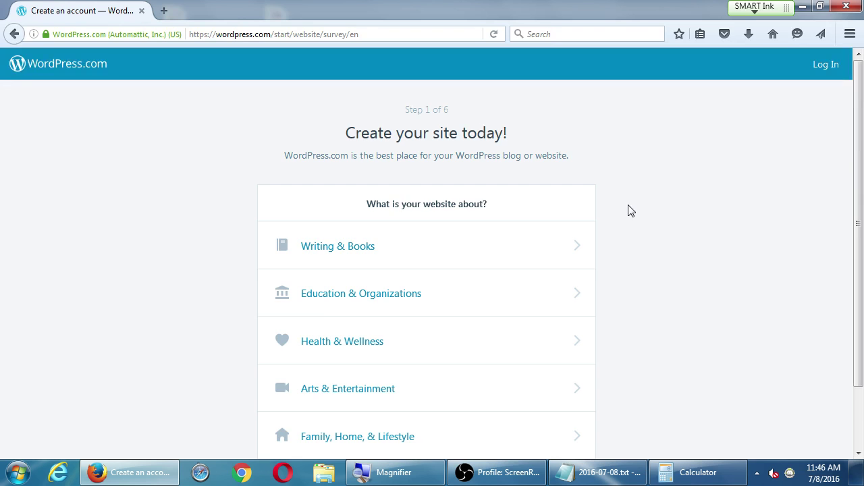
scroll(631, 211, "down", 2)
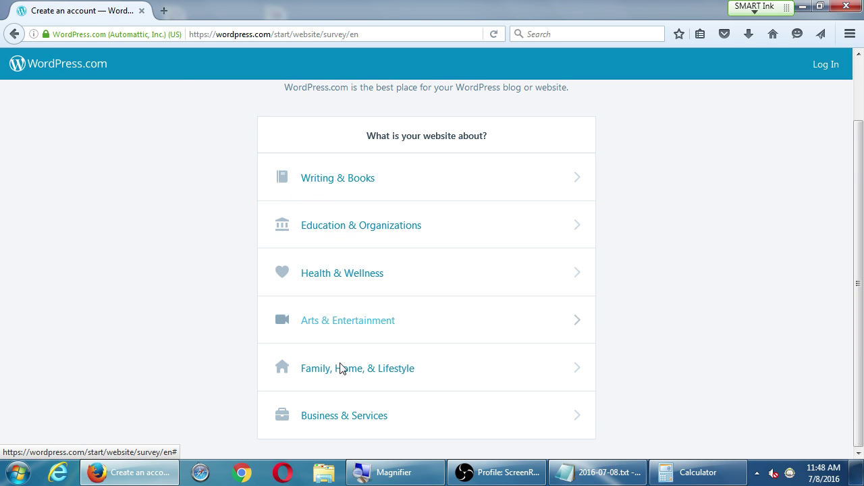
Choose Business & Services with the Technology & Computing subcategory as the site topic.
left_click(361, 423)
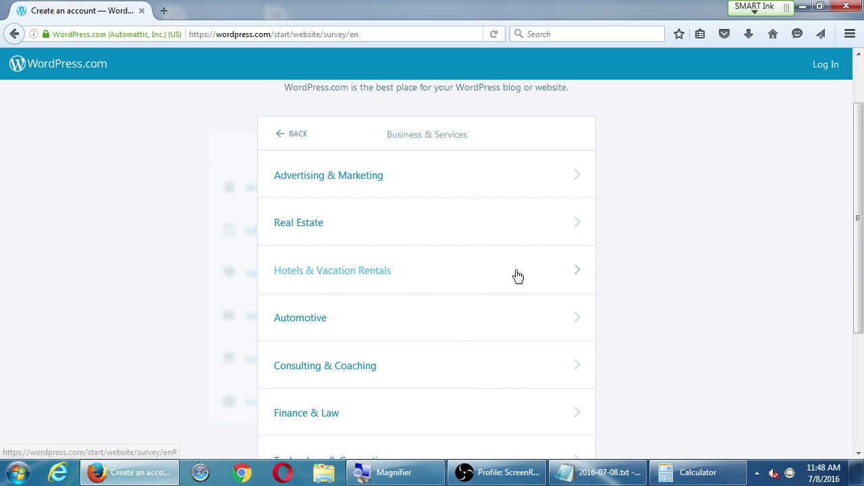
scroll(371, 243, "down", 3)
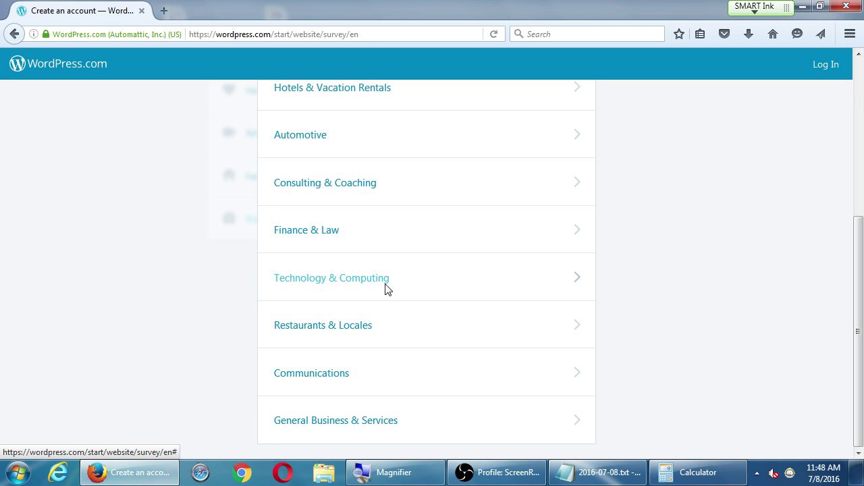
left_click(386, 286)
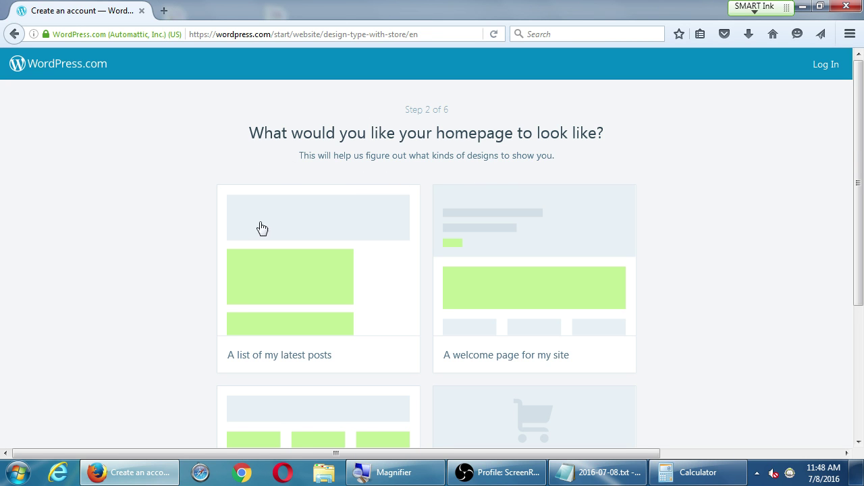
Choose 'A list of my latest posts' as the homepage layout.
scroll(110, 198, "down", 3)
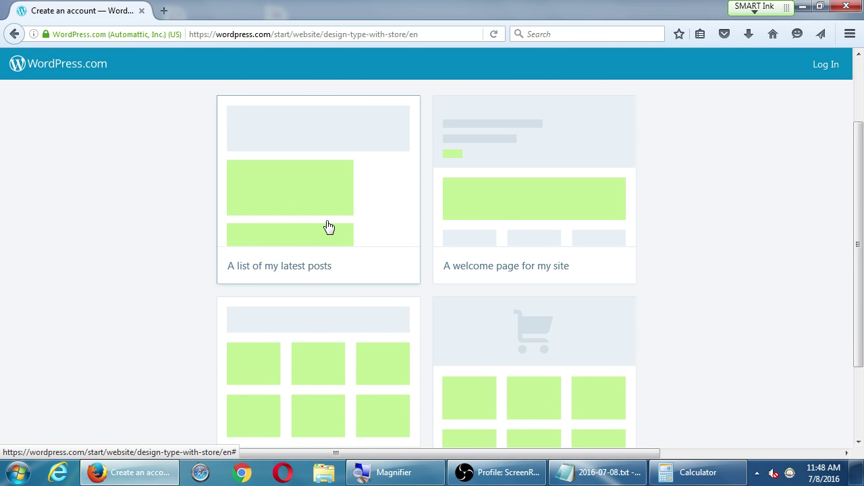
scroll(507, 230, "down", 3)
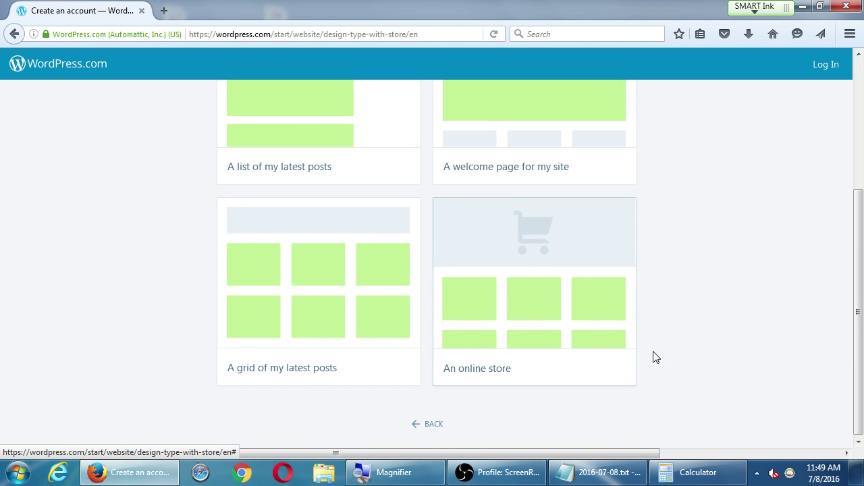
scroll(655, 357, "up", 5)
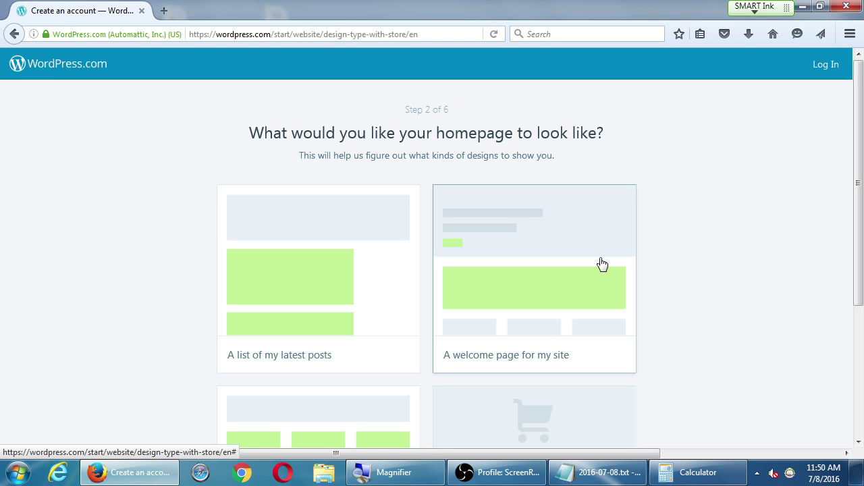
left_click(349, 253)
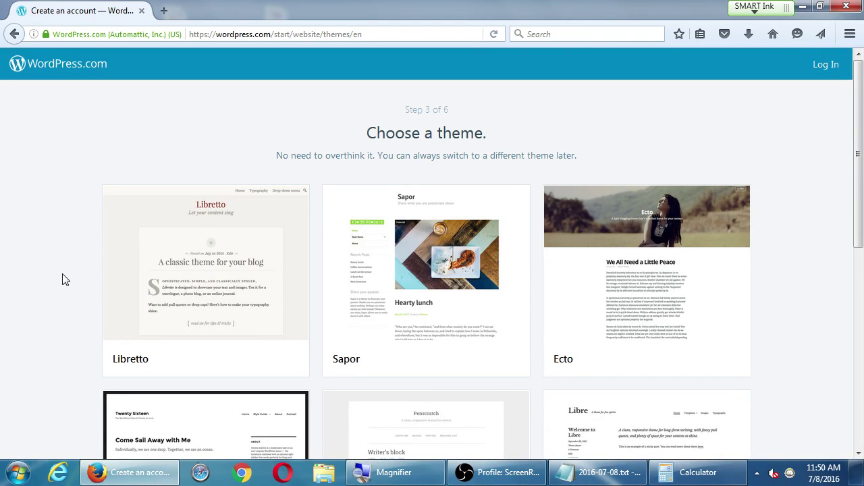
Browse the theme grid and pick the Button theme for the site.
scroll(65, 277, "down", 2)
scroll(68, 273, "down", 5)
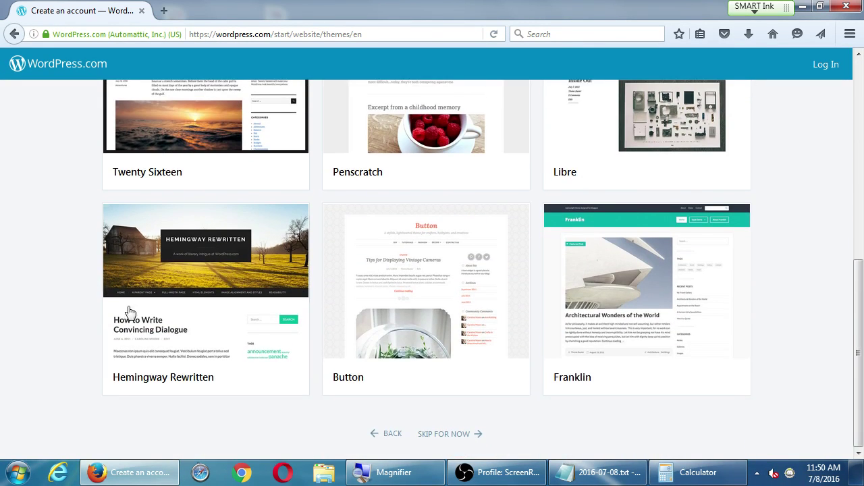
scroll(797, 398, "up", 1)
scroll(797, 397, "up", 5)
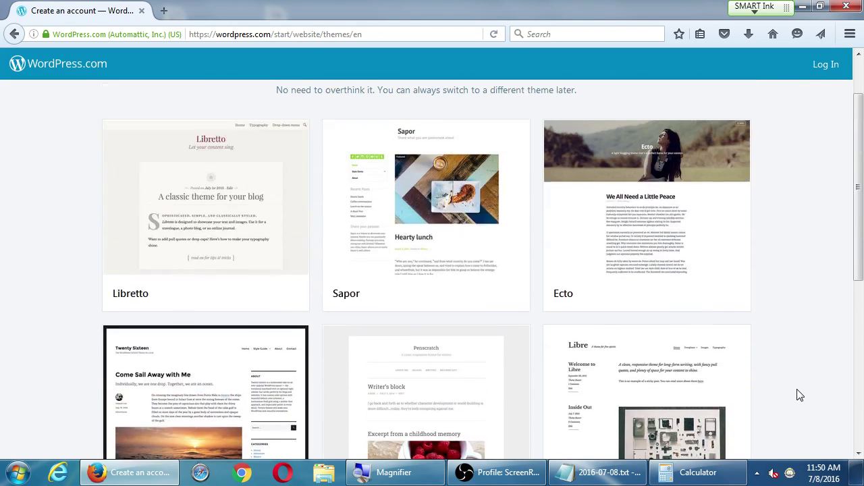
scroll(807, 323, "down", 1)
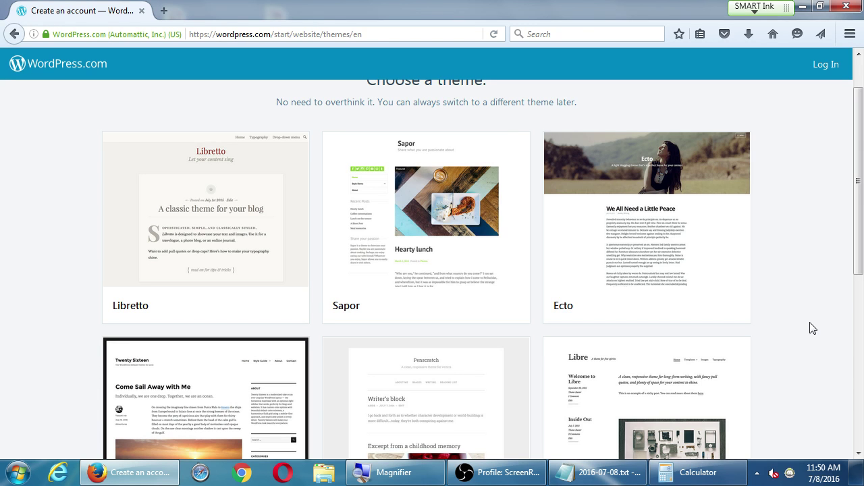
scroll(813, 328, "down", 6)
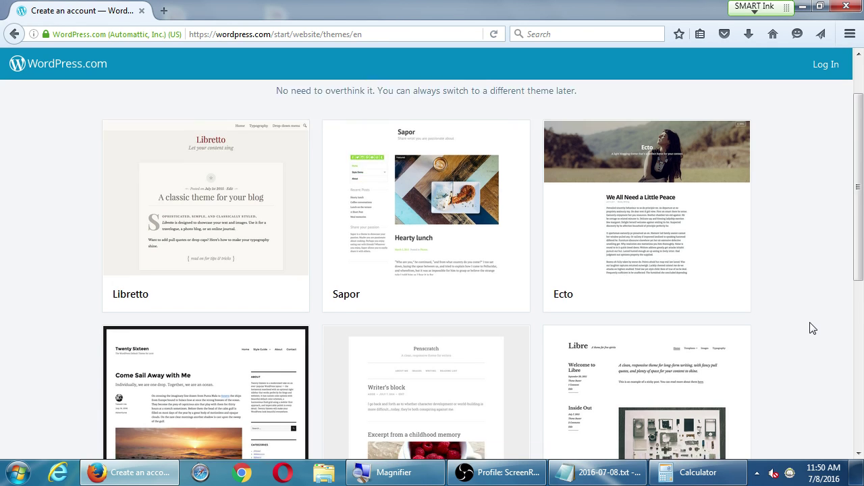
scroll(813, 327, "up", 3)
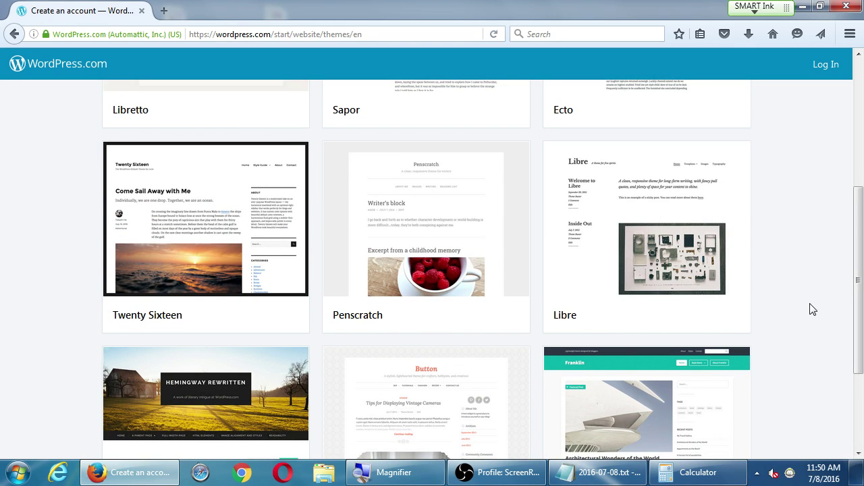
scroll(769, 291, "down", 2)
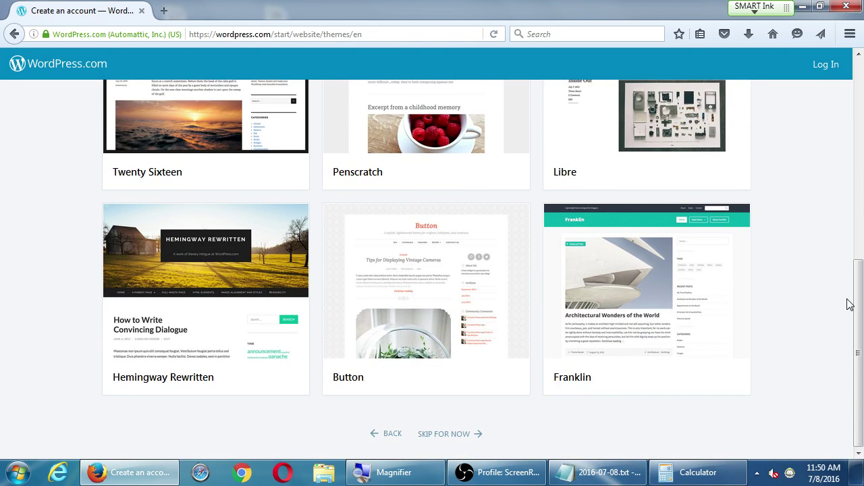
scroll(842, 325, "up", 6)
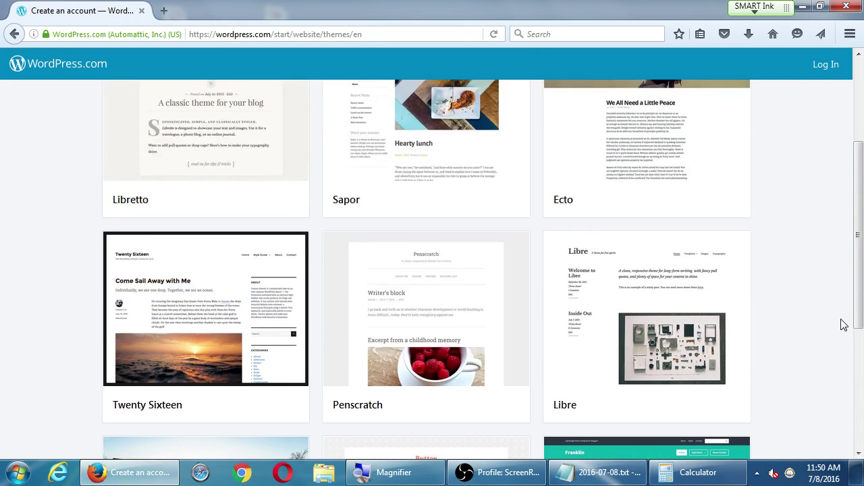
scroll(842, 325, "down", 6)
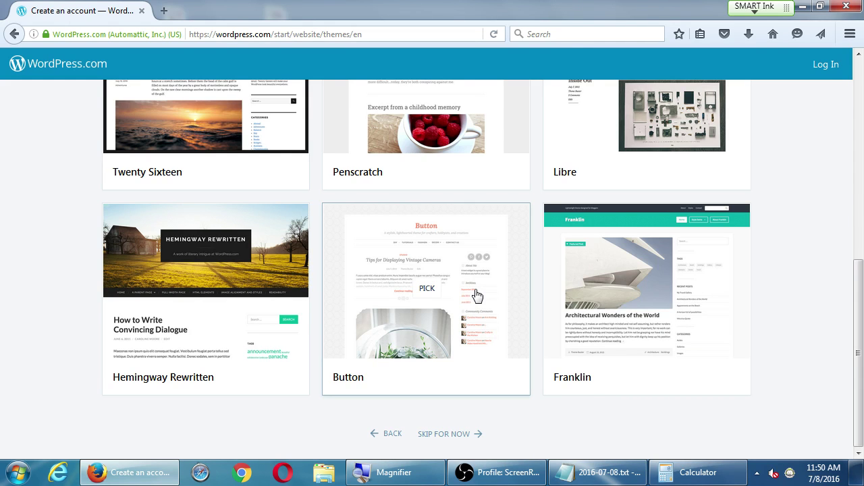
left_click(434, 290)
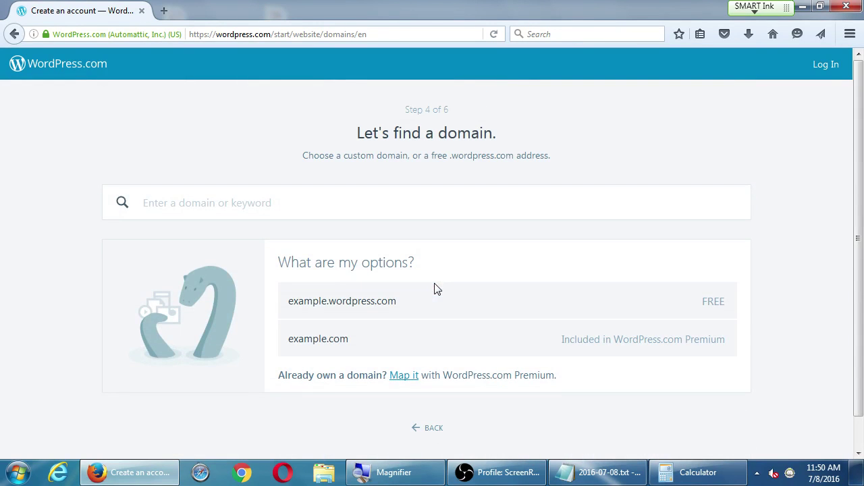
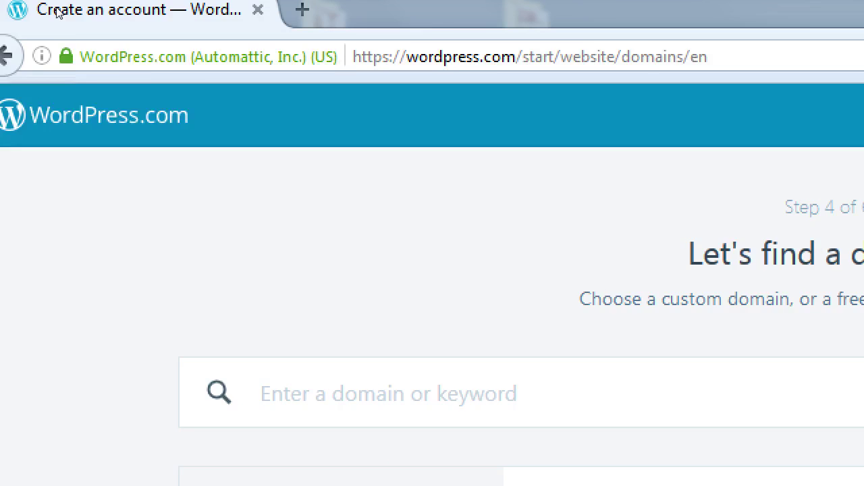
Search for the domain keyword 'victorstechtips'.
type("victorsteac")
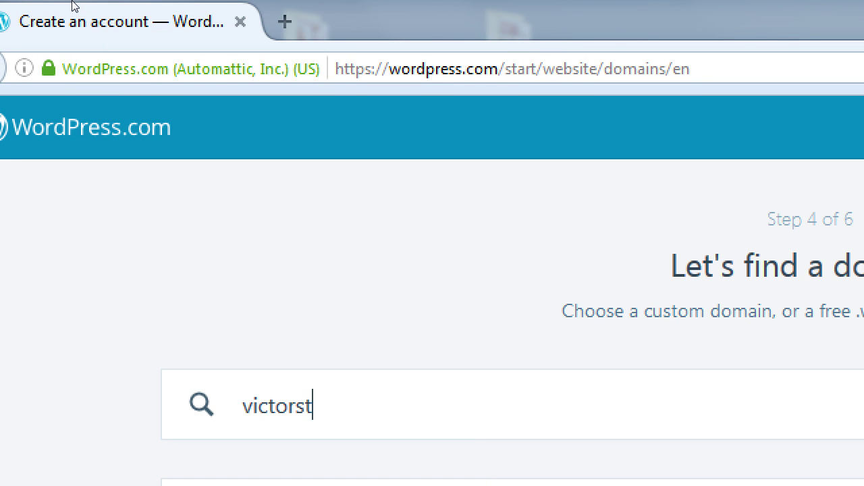
type("htip")
key("BackSpace")
key("BackSpace")
key("BackSpace")
key("BackSpace")
key("BackSpace")
key("BackSpace")
type("chtips")
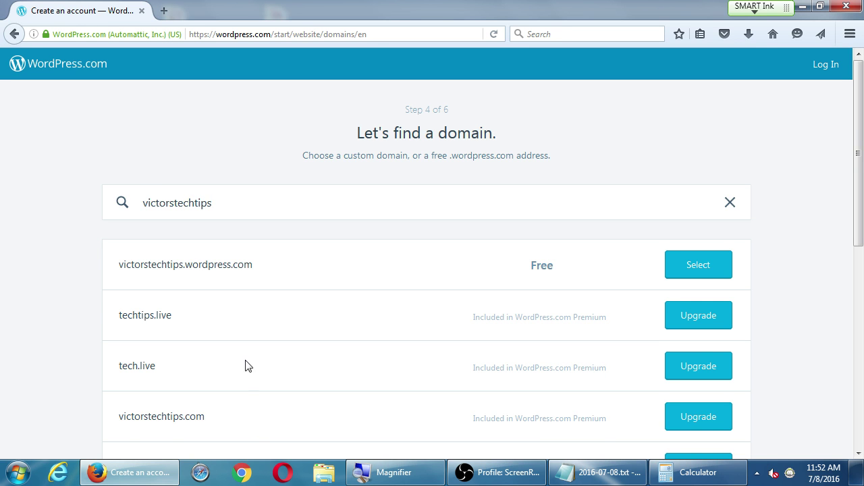
scroll(245, 365, "down", 5)
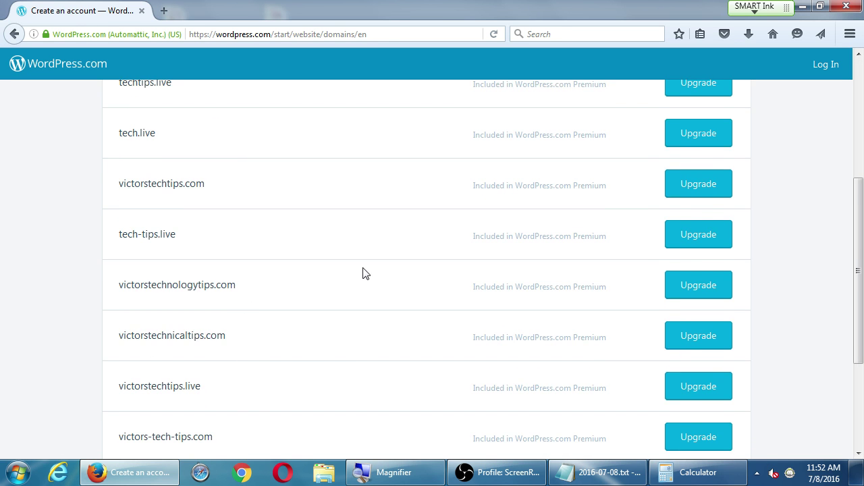
scroll(372, 273, "down", 3)
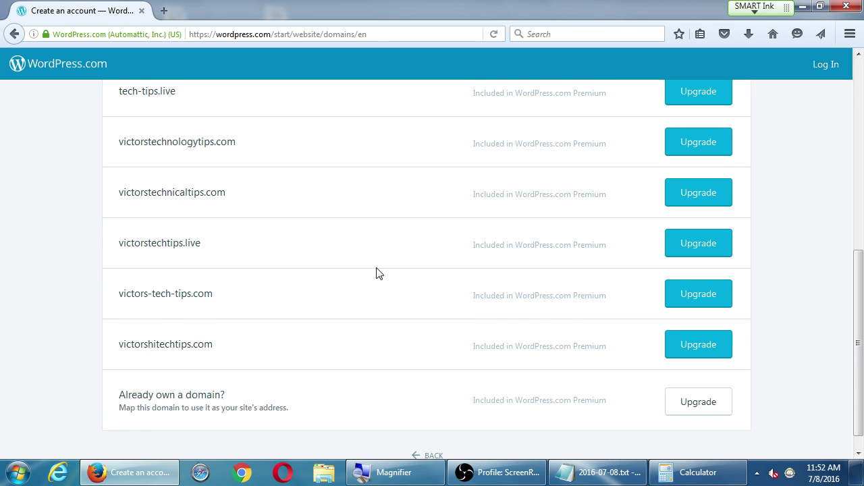
scroll(378, 273, "up", 8)
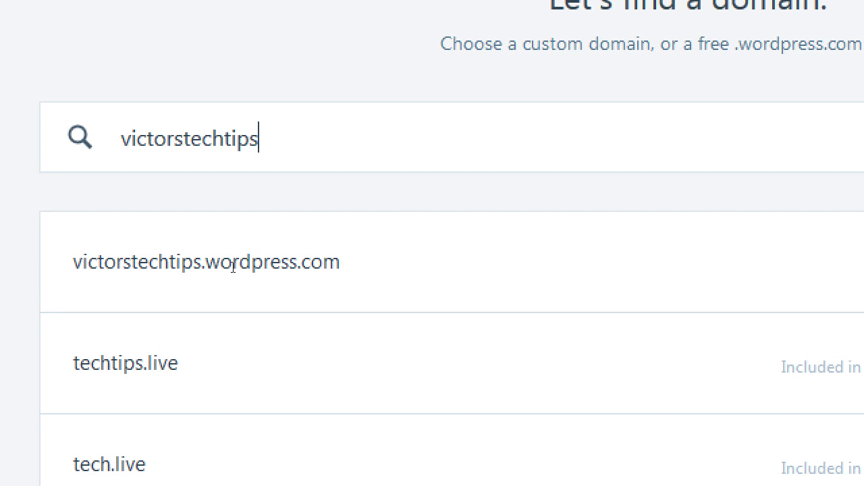
Select the free victorstechtips.wordpress.com result and switch to the Notepad notes.
left_click_drag(340, 264, 71, 263)
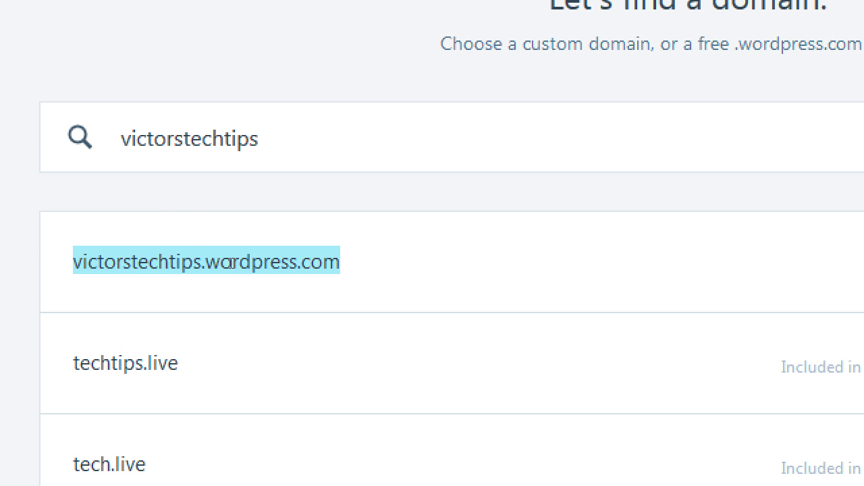
key("alt+Tab")
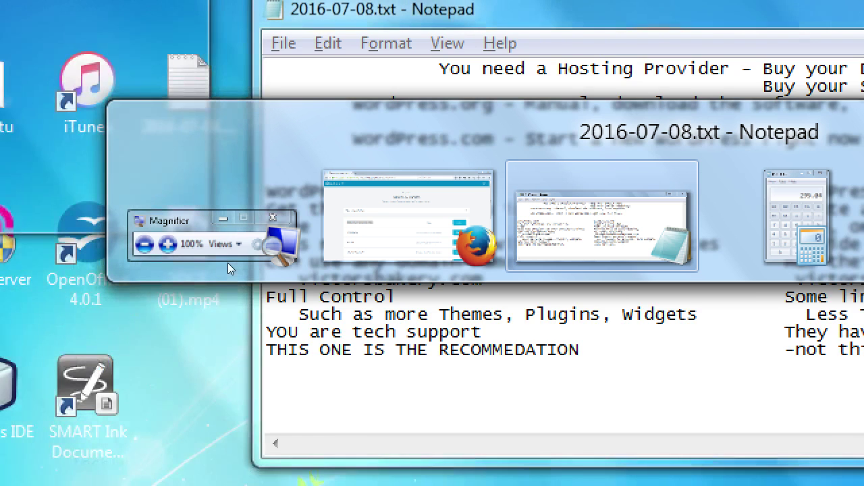
Add the line 'If I choose victorstechtips.wordpress.com, my login will be' below the recommendation.
key("Return")
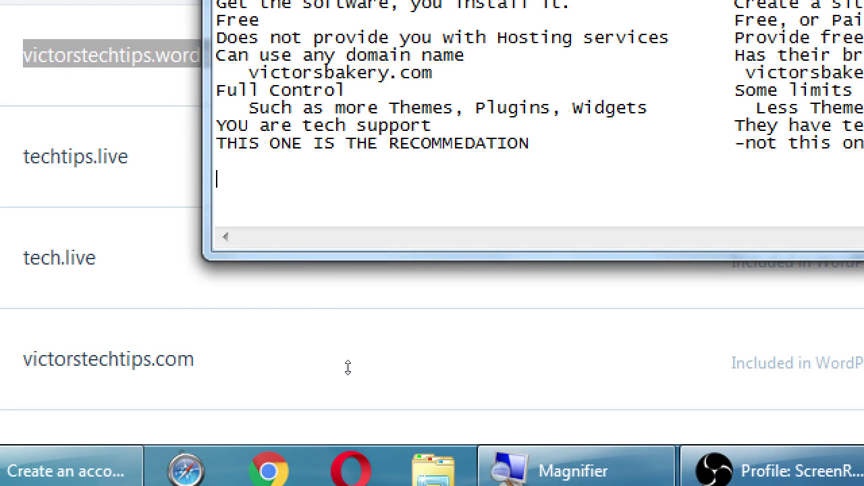
type("If i cho")
key("BackSpace")
key("BackSpace")
key("BackSpace")
key("BackSpace")
key("BackSpace")
type("I choose ")
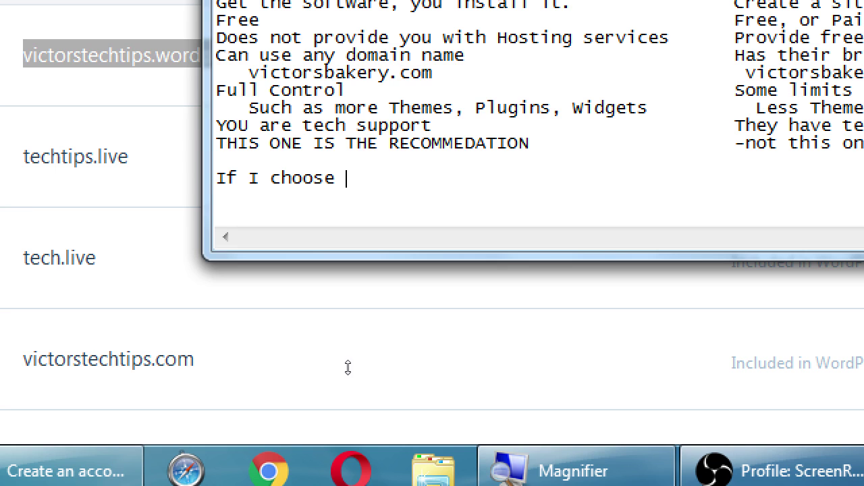
type("victorst")
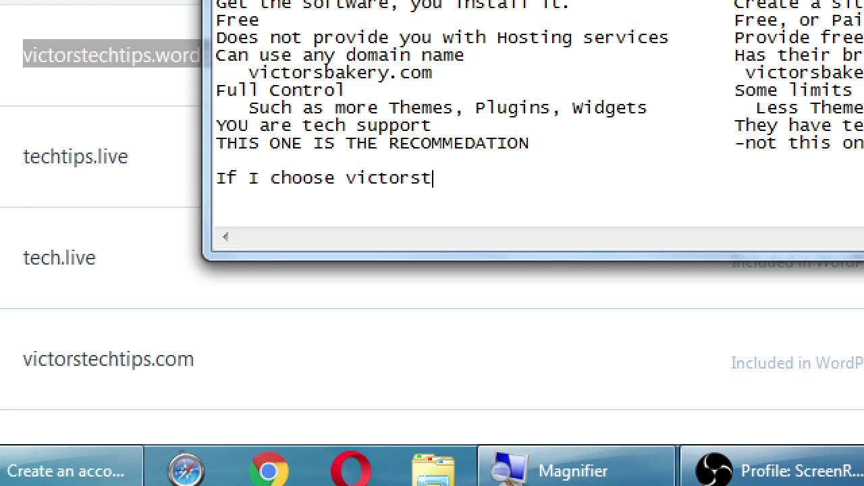
type("echtips.")
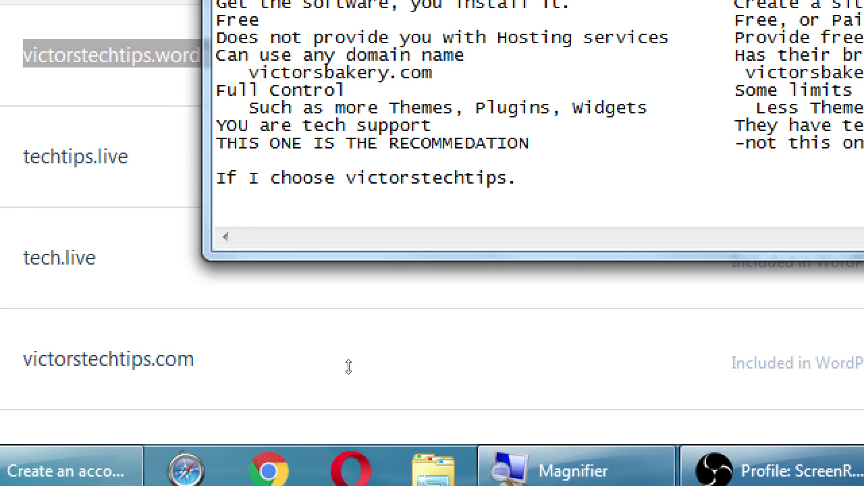
type("wordpress.com")
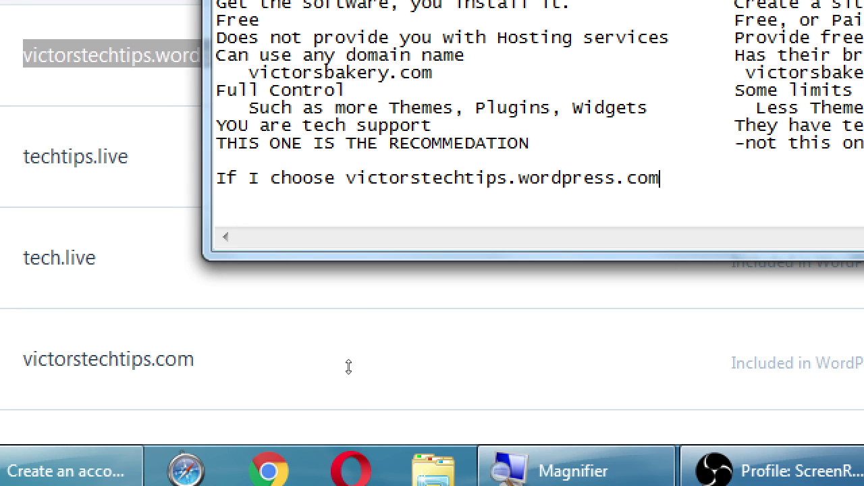
type(", my loign")
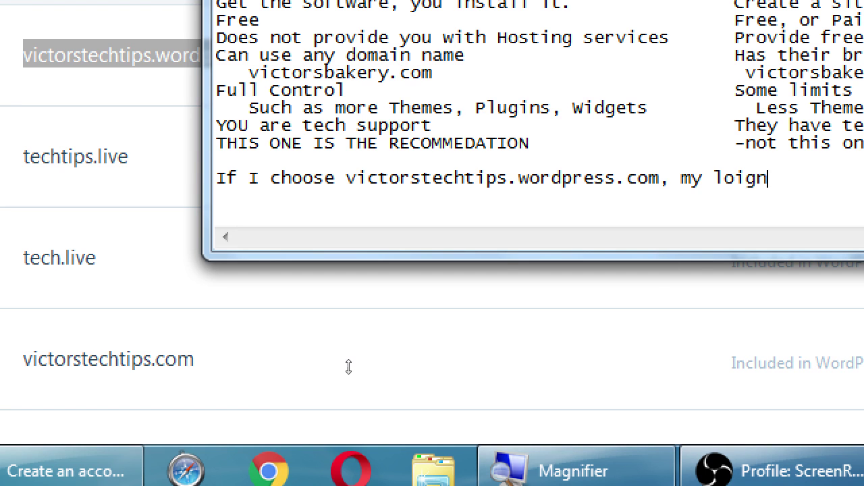
key("BackSpace")
key("BackSpace")
key("BackSpace")
type("gin")
key("BackSpace")
type("n will be")
key("Return")
key("Tab")
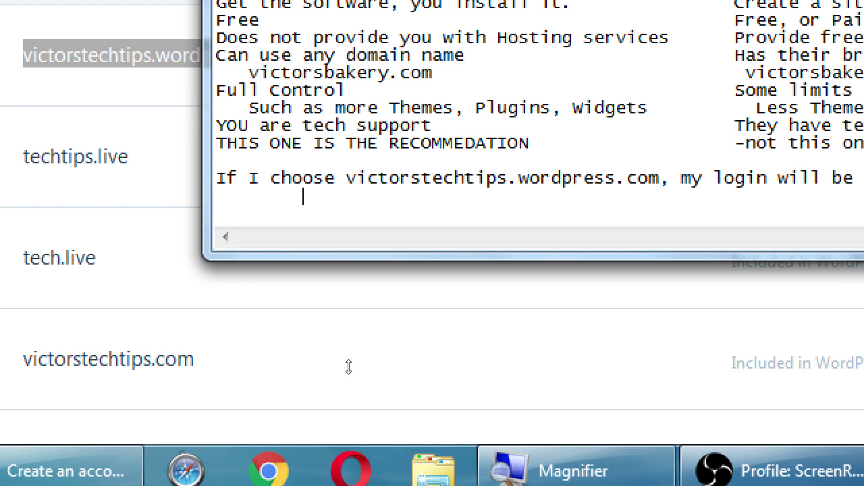
type("http://victorsteac")
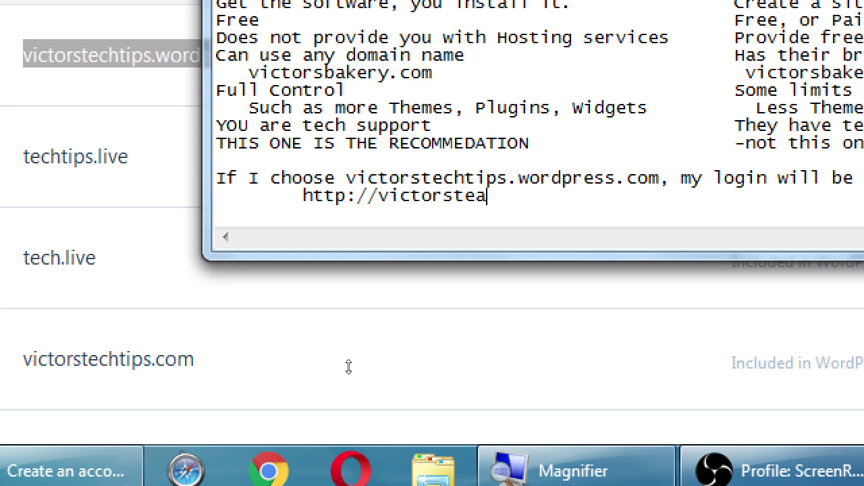
key("BackSpace")
key("BackSpace")
type("chtips.wordpres")
key("BackSpace")
type("es")
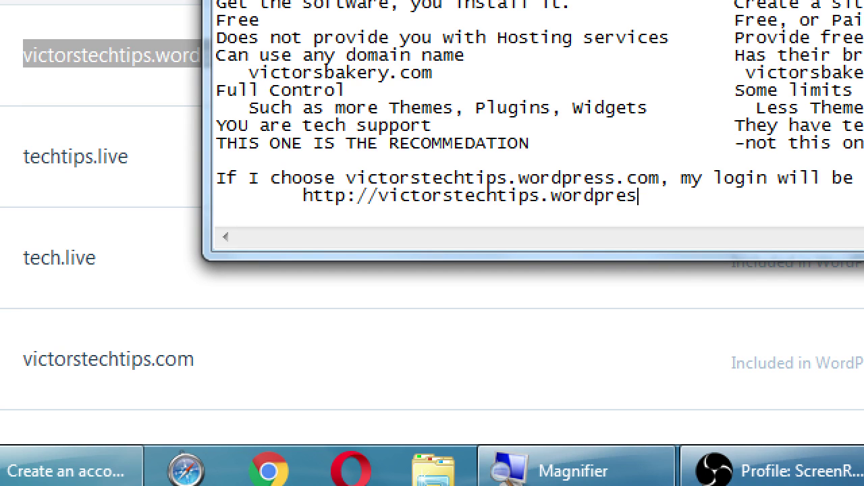
type("s.com/wp")
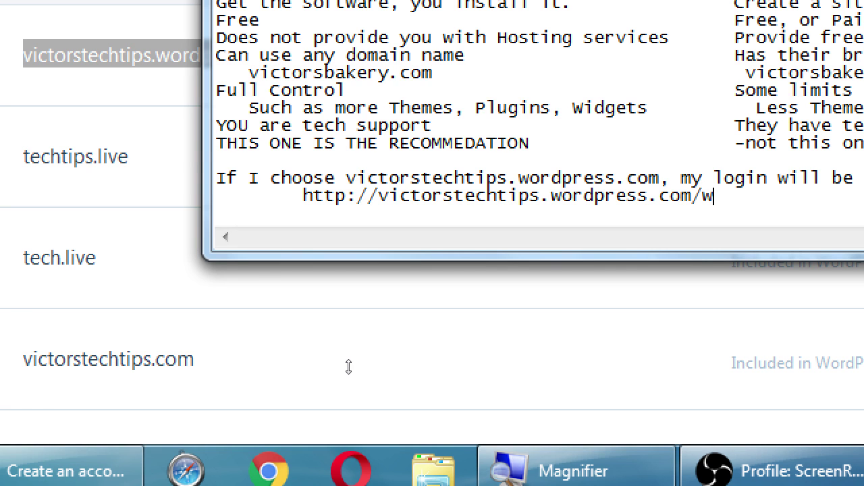
type("-admin")
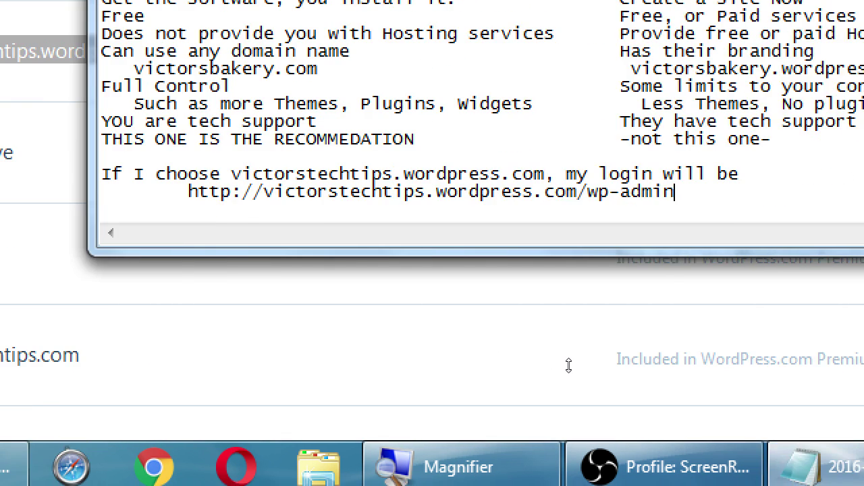
key("ctrl+shift+Left")
key("ctrl+shift+Left")
key("ctrl+shift+Left")
key("ctrl+shift+Left")
key("ctrl+shift+Left")
key("ctrl+shift+Left")
key("ctrl+shift+Left")
key("ctrl+shift+Left")
key("ctrl+shift+Left")
key("ctrl+shift+Left")
key("ctrl+shift+Left")
key("ctrl+shift+Right")
key("ctrl+shift+Right")
key("ctrl+shift+Right")
key("ctrl+shift+Right")
key("ctrl+shift+Right")
key("ctrl+shift+Right")
key("ctrl+shift+Right")
key("ctrl+shift+Right")
key("ctrl+shift+Right")
key("ctrl+shift+Right")
key("ctrl+shift+Right")
key("shift+Left")
key("shift+Left")
key("shift+Left")
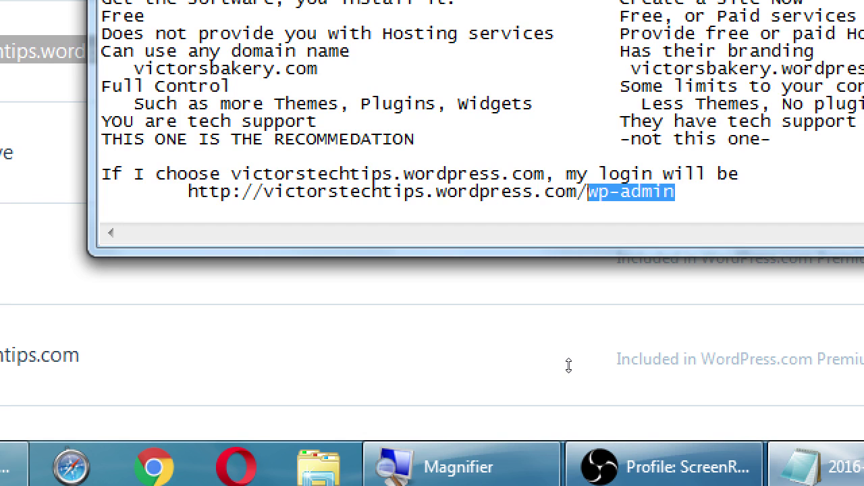
key("End")
key("Return")
key("Return")
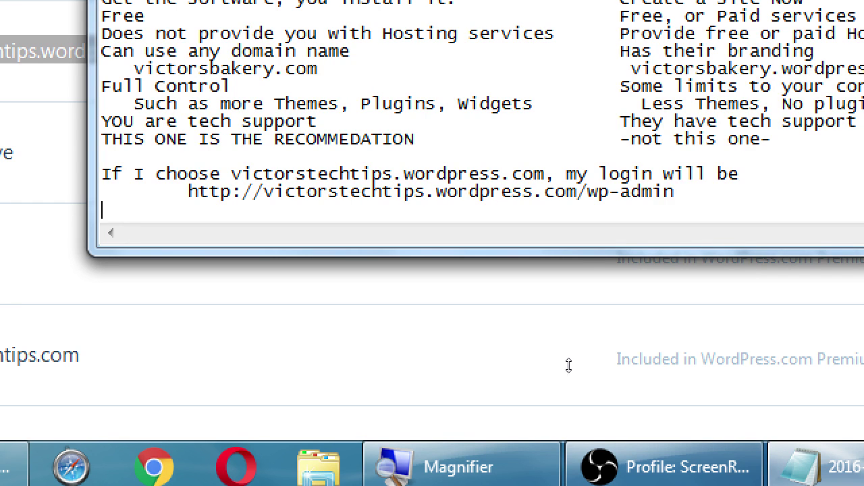
key("Return")
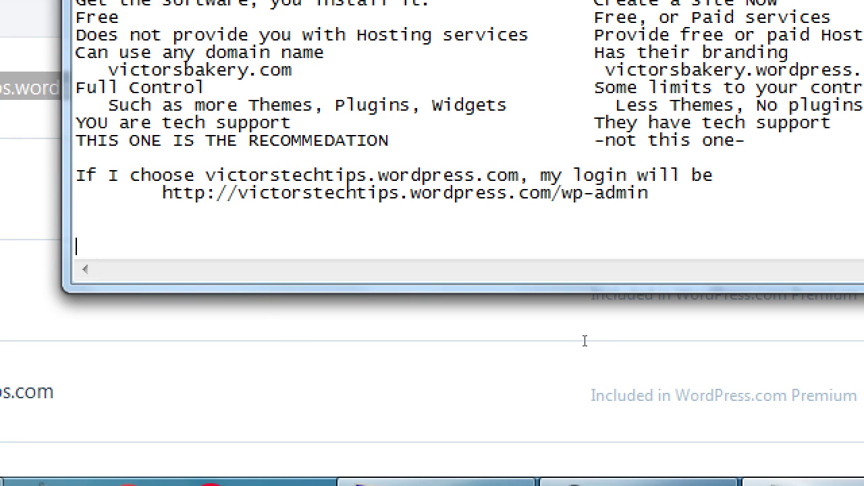
type("http://victorstech")
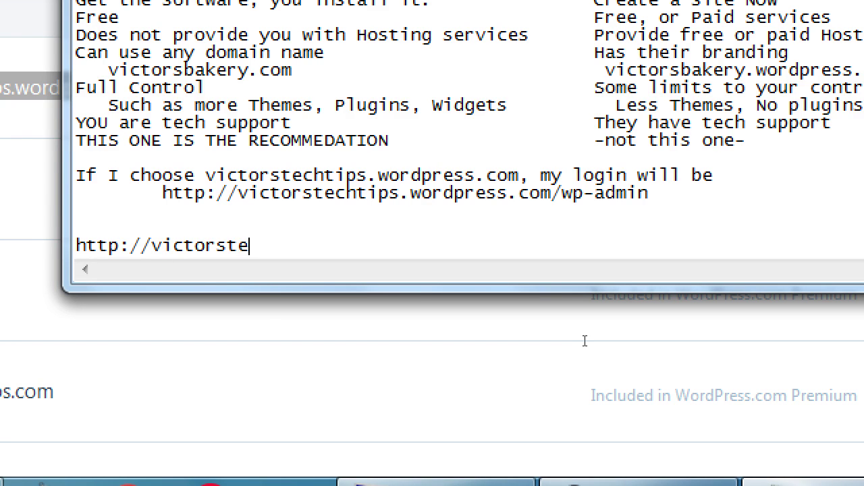
key("BackSpace")
type("ch.com/wp-admin")
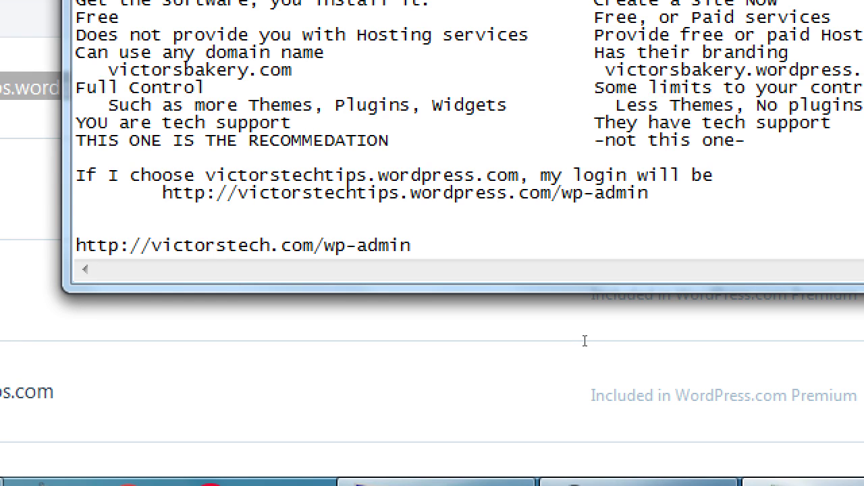
key("ctrl+shift+Left")
key("shift+Home")
key("shift+Right")
key("shift+Right")
key("shift+Right")
key("shift+Right")
key("shift+Right")
key("shift+Right")
key("shift+Right")
key("shift+Right")
key("shift+Right")
key("shift+Right")
key("shift+Right")
key("shift+Right")
key("shift+Right")
key("shift+Right")
key("shift+Right")
key("shift+Right")
key("shift+Right")
key("shift+Right")
key("shift+Right")
key("shift+Right")
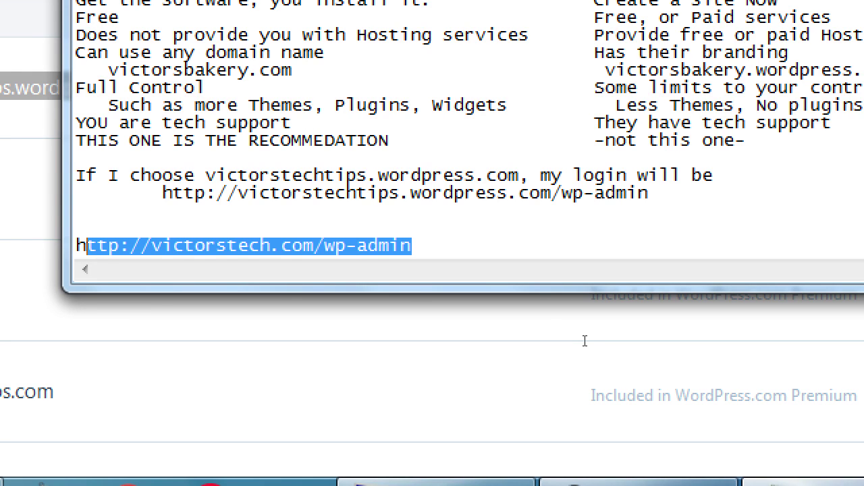
key("shift+Right")
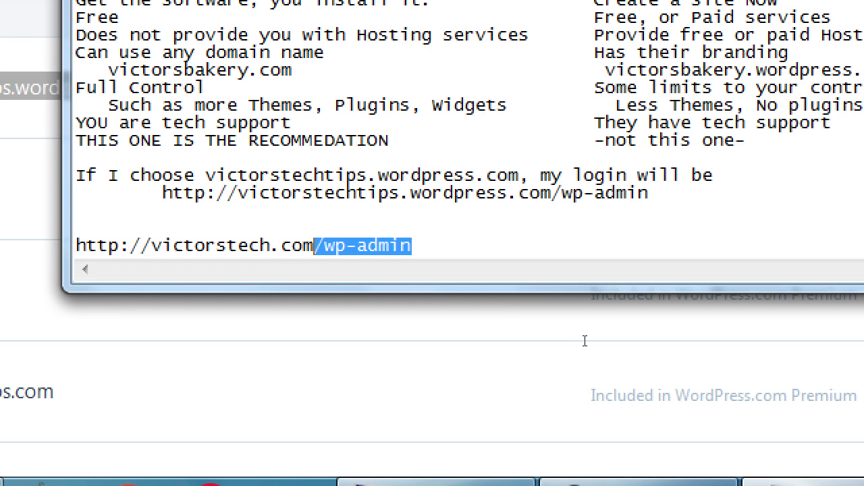
Add 'If you have a WordPress site on another service:' above that URL and indent the URL.
key("Up")
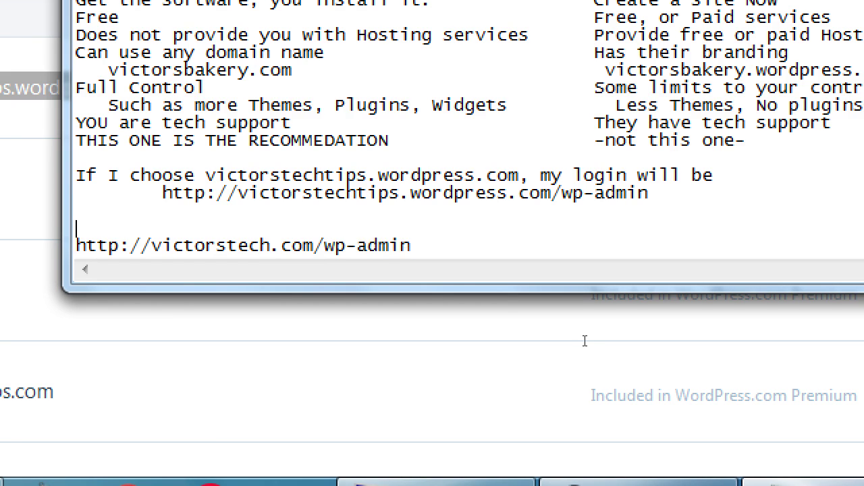
type("If you have")
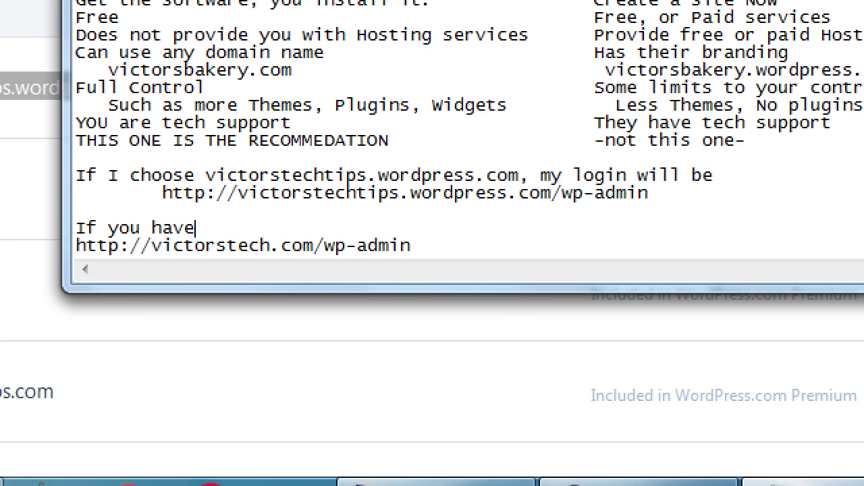
type(" a WordPres")
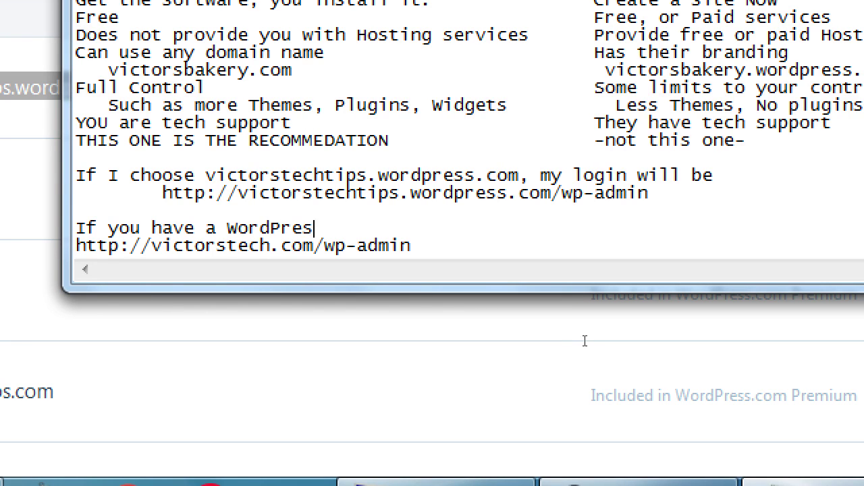
type("s site on ")
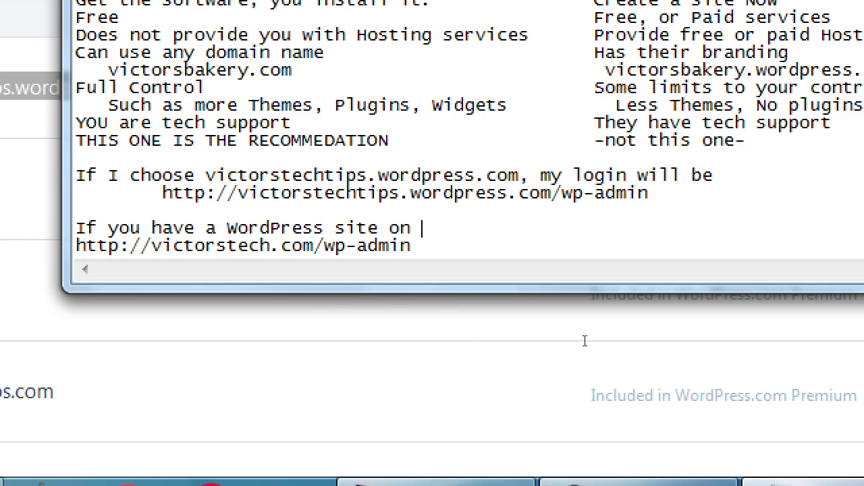
type("another serivce")
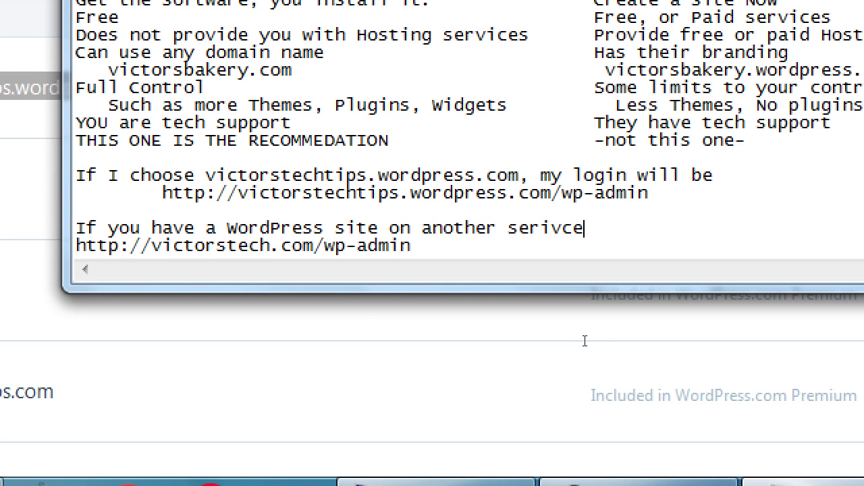
key("BackSpace")
key("BackSpace")
key("BackSpace")
key("BackSpace")
type("vice:")
key("Down")
key("Home")
key("Tab")
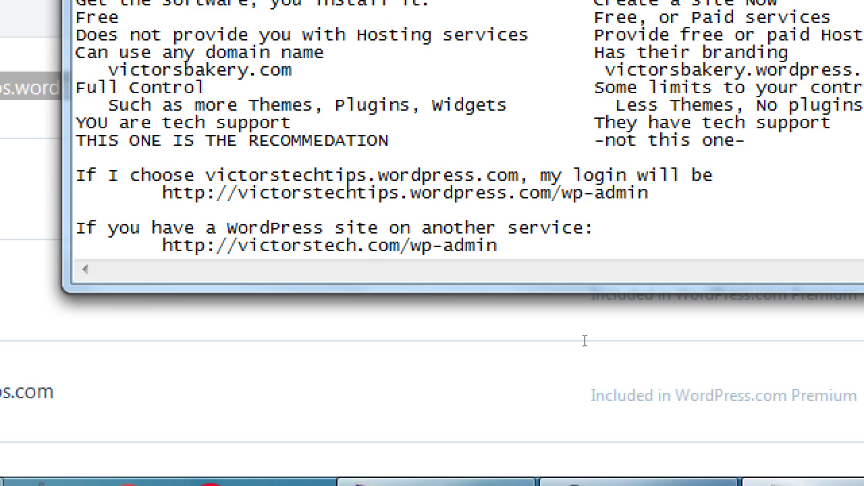
key("alt+Tab")
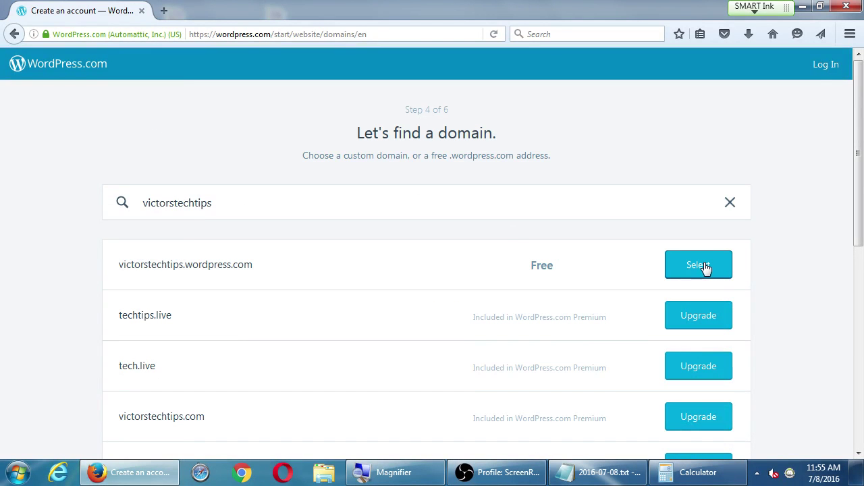
Choose the free victorstechtips.wordpress.com address and the Free plan.
left_click(706, 268)
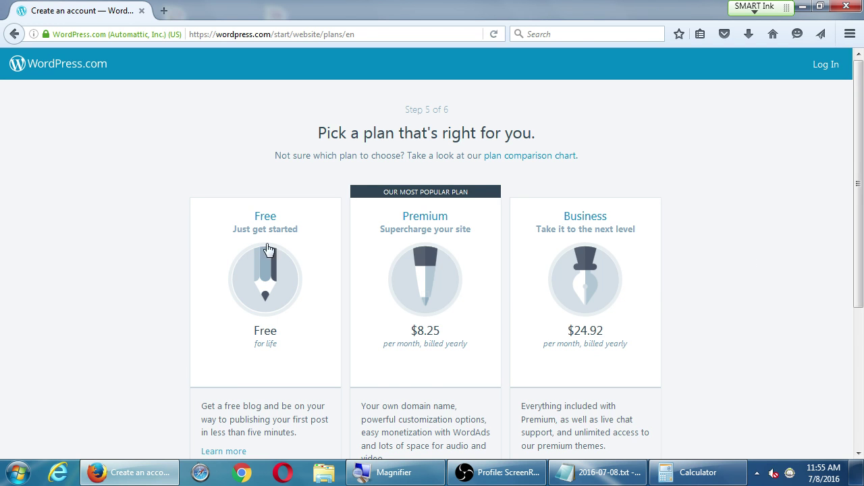
scroll(251, 232, "down", 1)
scroll(251, 232, "down", 4)
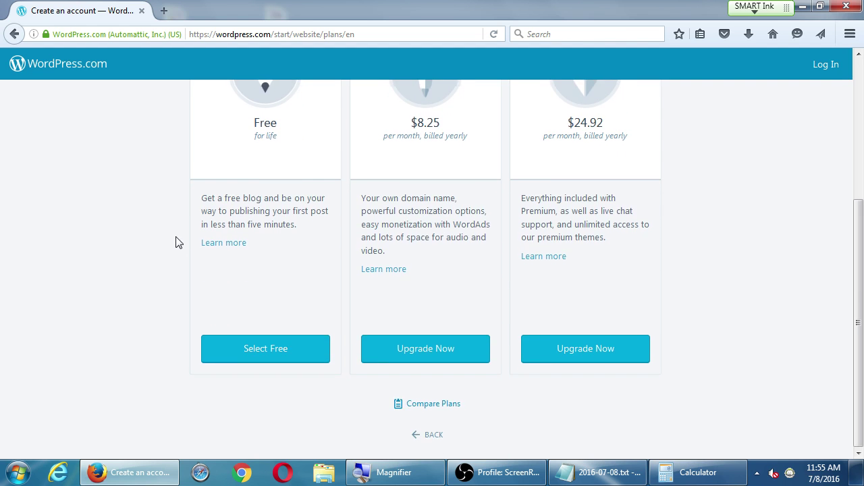
left_click(262, 358)
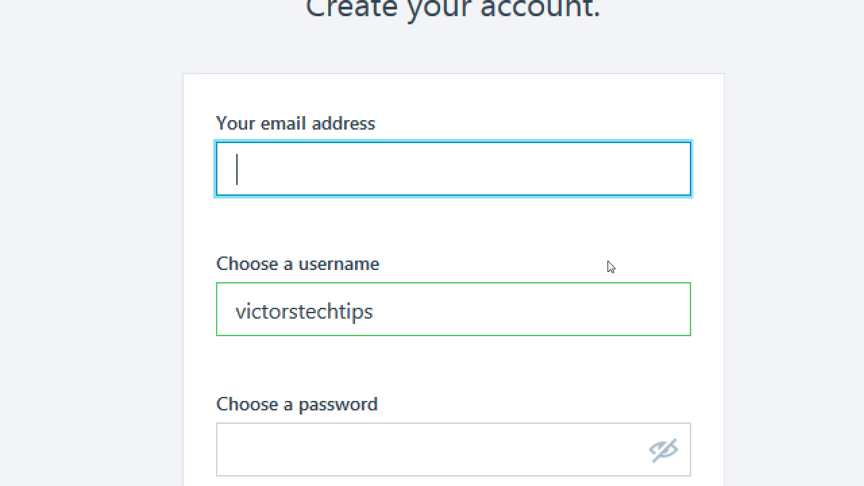
Enter the account email address and keep the suggested username.
key("super+minus")
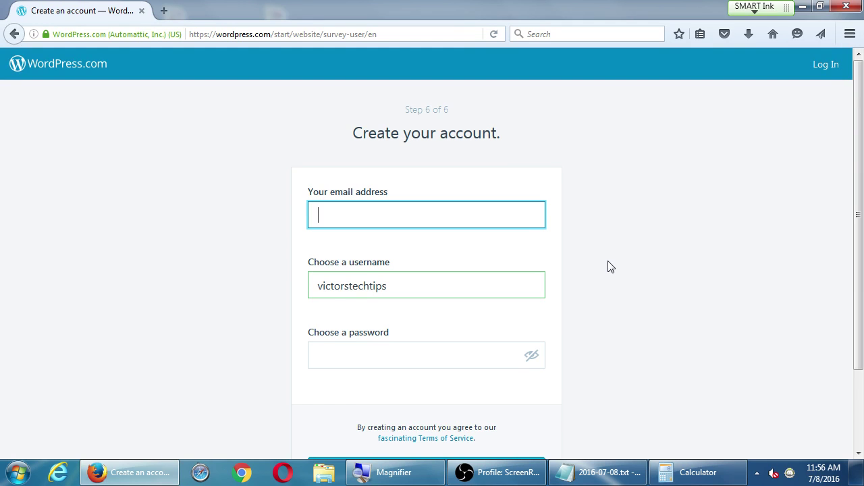
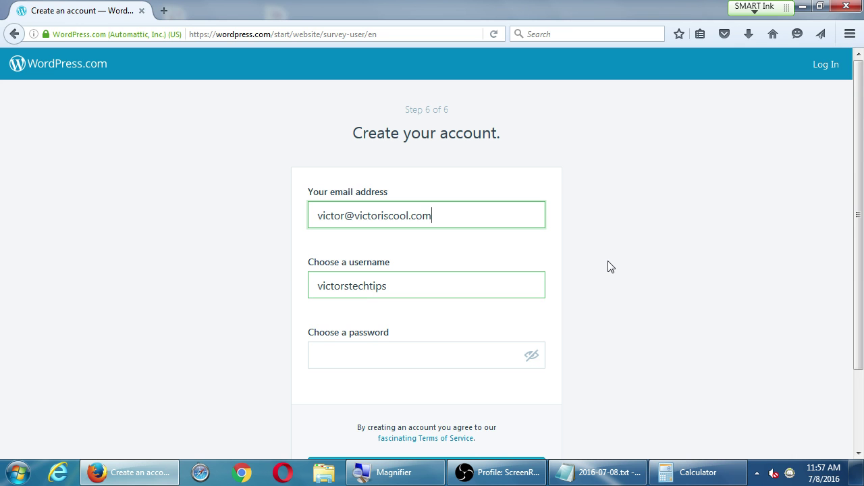
key("super+plus")
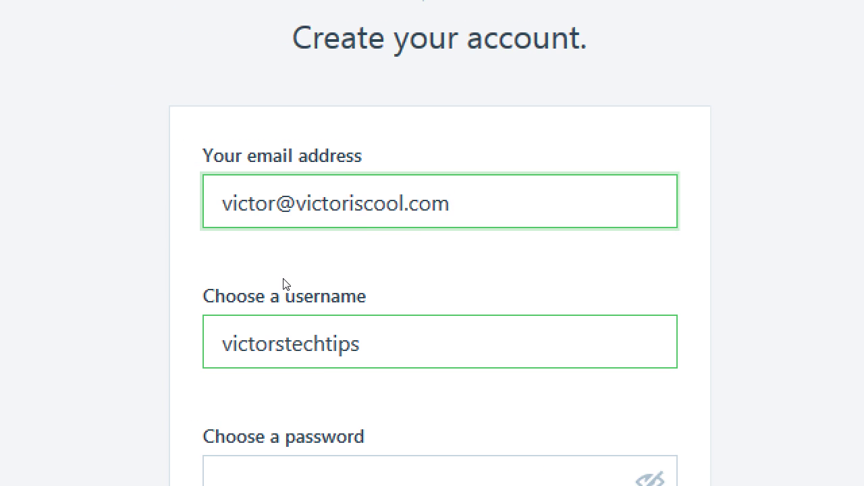
left_click(258, 286)
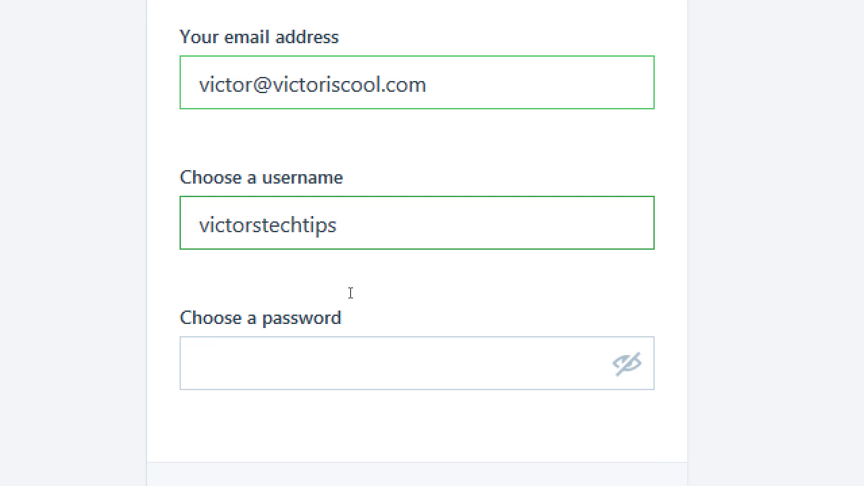
key("Tab")
left_click_drag(358, 268, 394, 283)
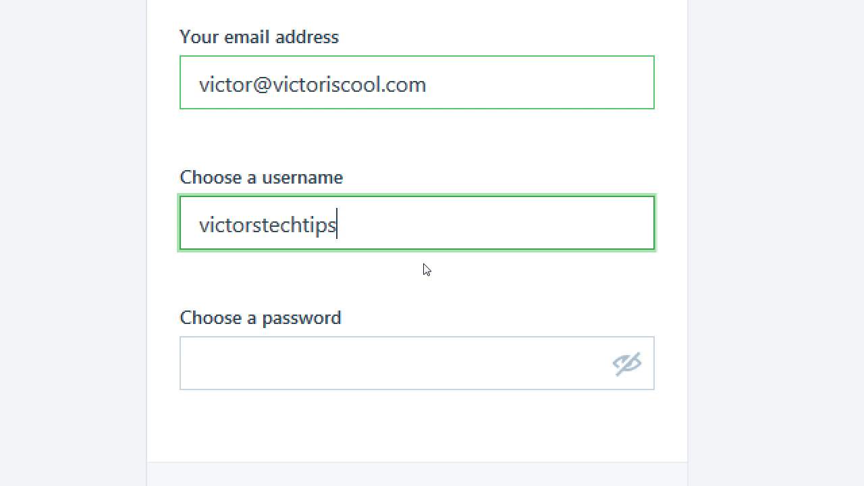
left_click(412, 360)
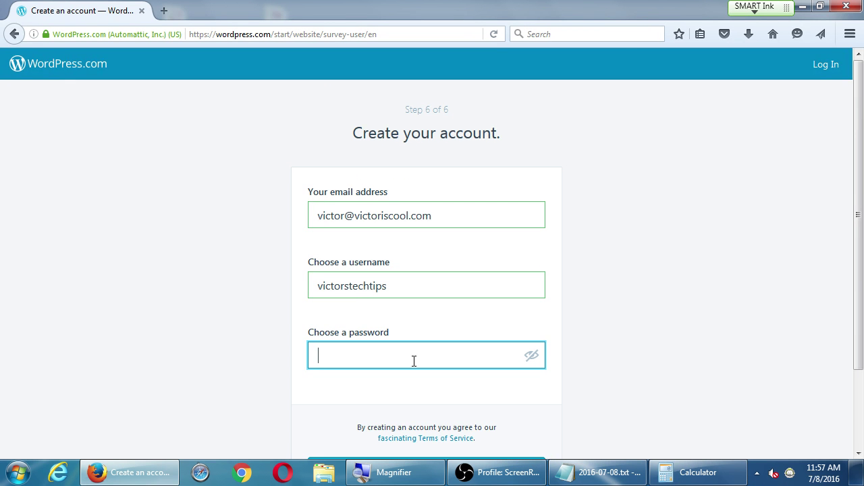
Enter the account password and create the account.
type("*********")
type("******")
scroll(413, 358, "down", 2)
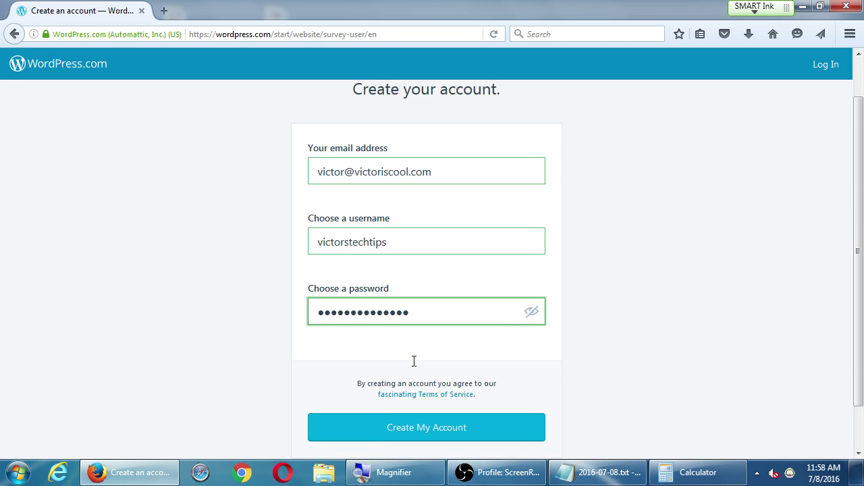
key("super+plus")
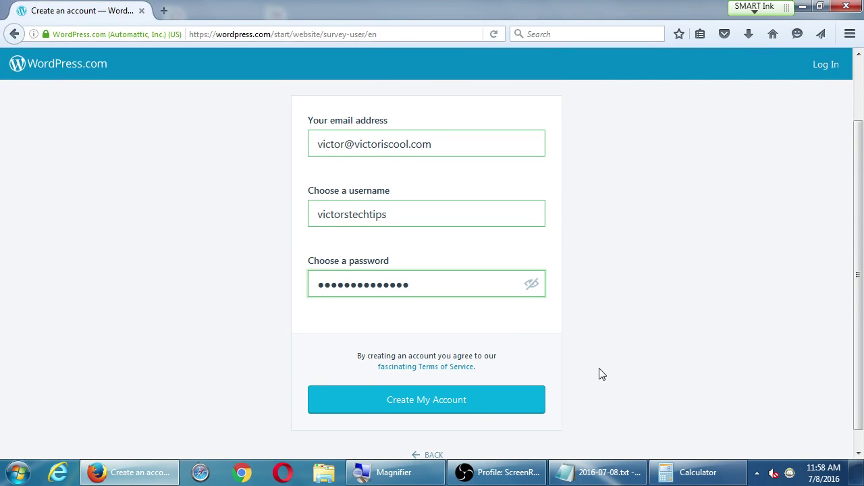
scroll(601, 378, "down", 1)
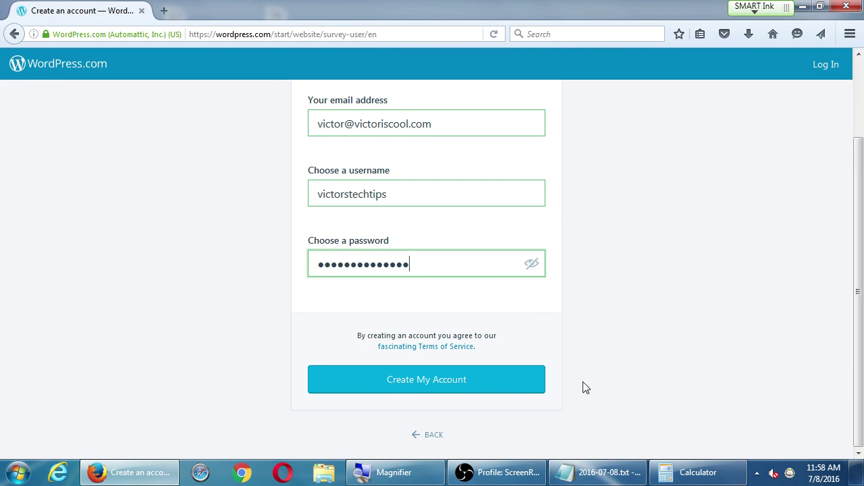
left_click(491, 383)
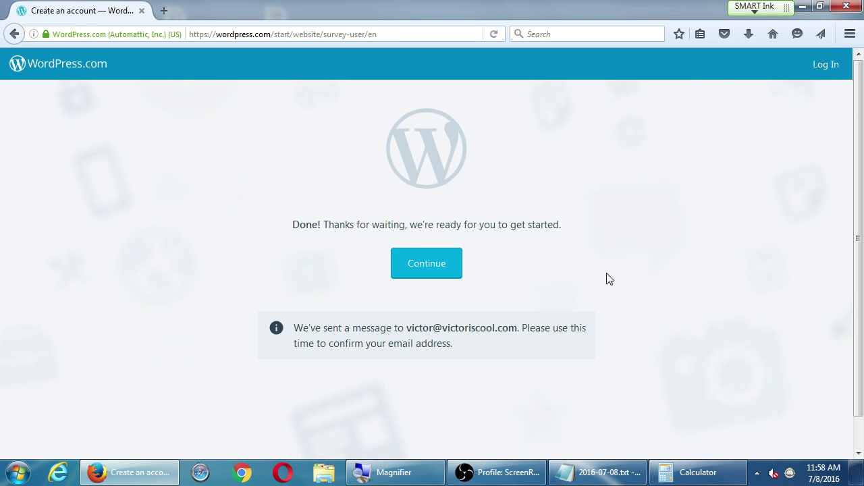
Continue into the new site, dismiss the welcome tour, and keep Flash blocked.
left_click(446, 274)
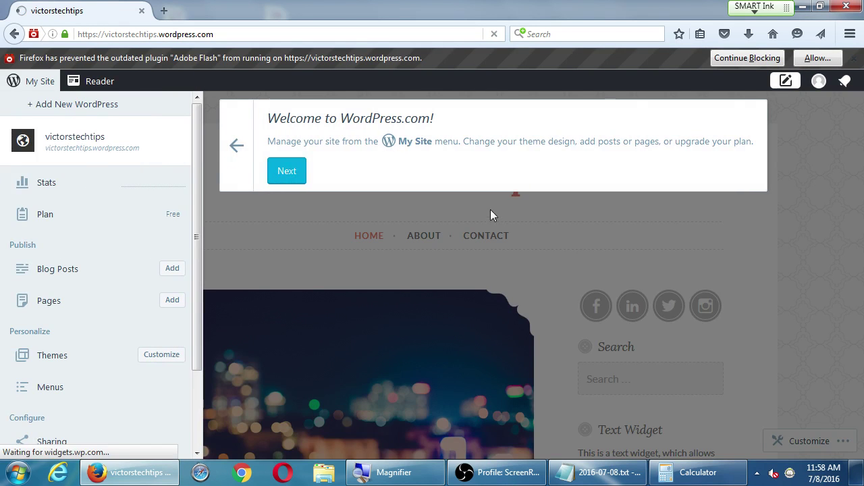
left_click(287, 171)
left_click(297, 403)
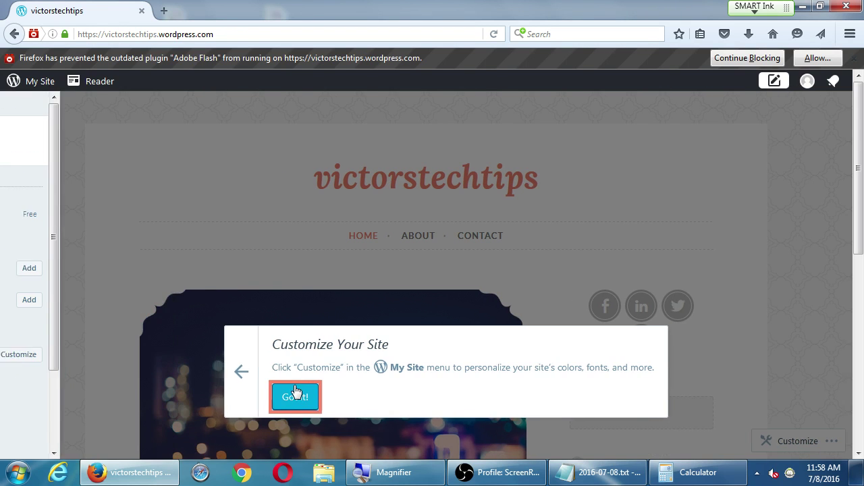
scroll(751, 199, "down", 5)
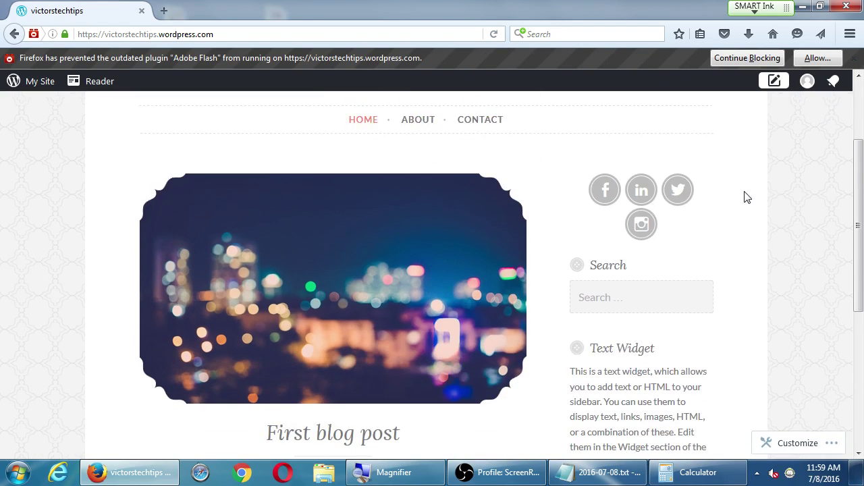
scroll(751, 195, "down", 3)
scroll(753, 193, "up", 8)
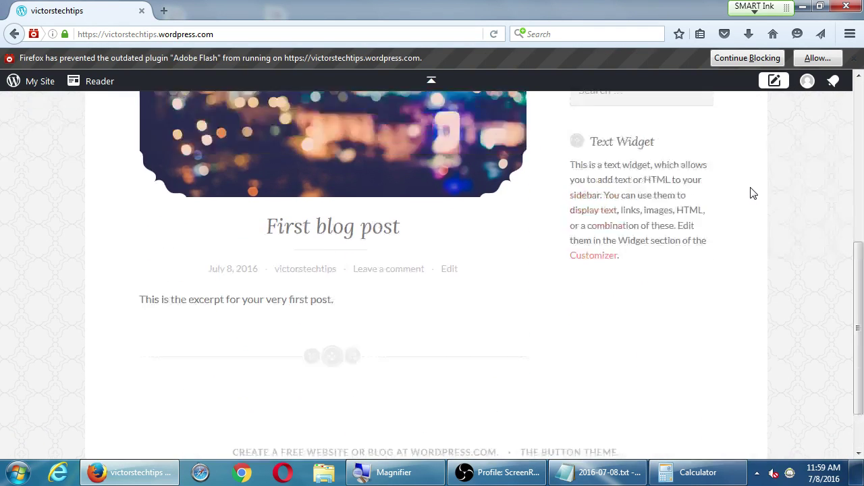
scroll(772, 191, "down", 9)
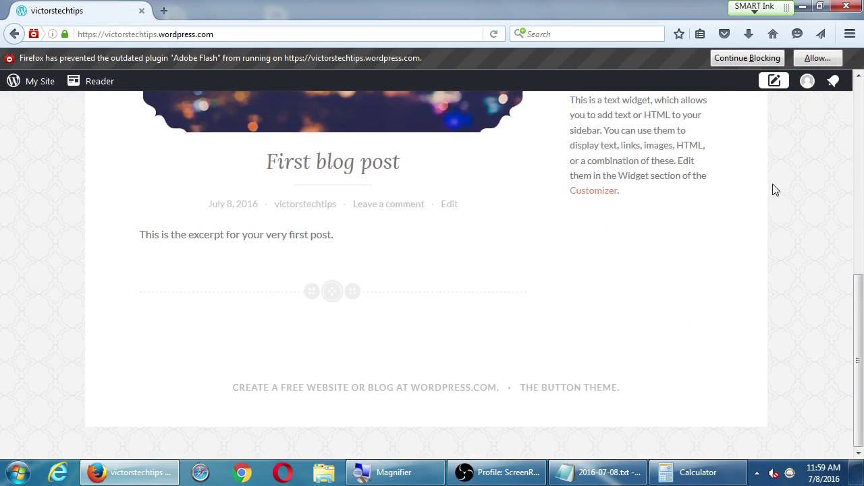
scroll(774, 202, "up", 1)
scroll(773, 202, "up", 8)
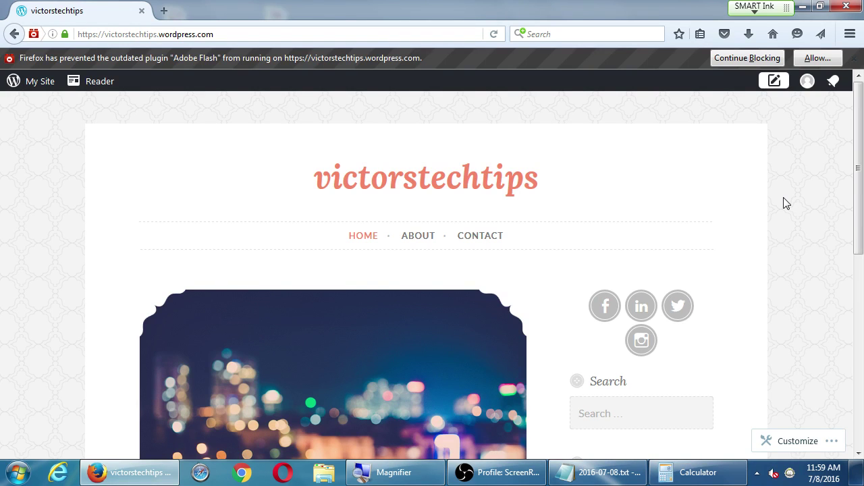
left_click(767, 59)
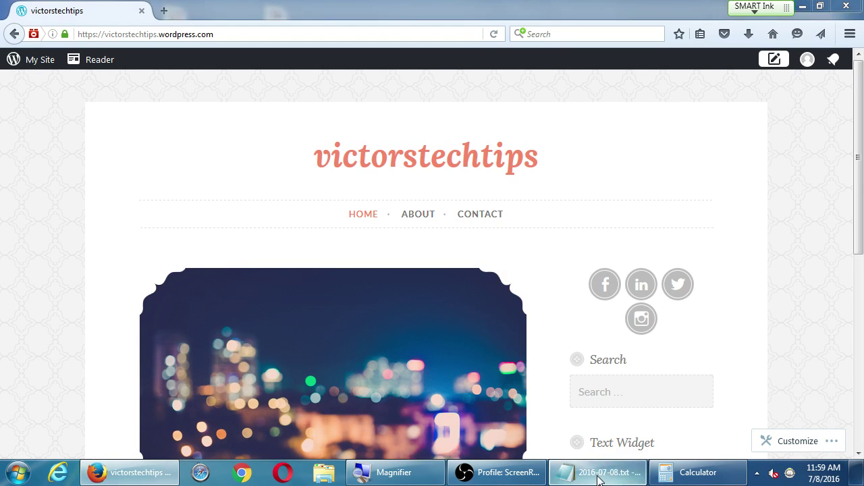
Bring the comparison notes to the front, maximized and magnified.
left_click(566, 471)
double_click(541, 142)
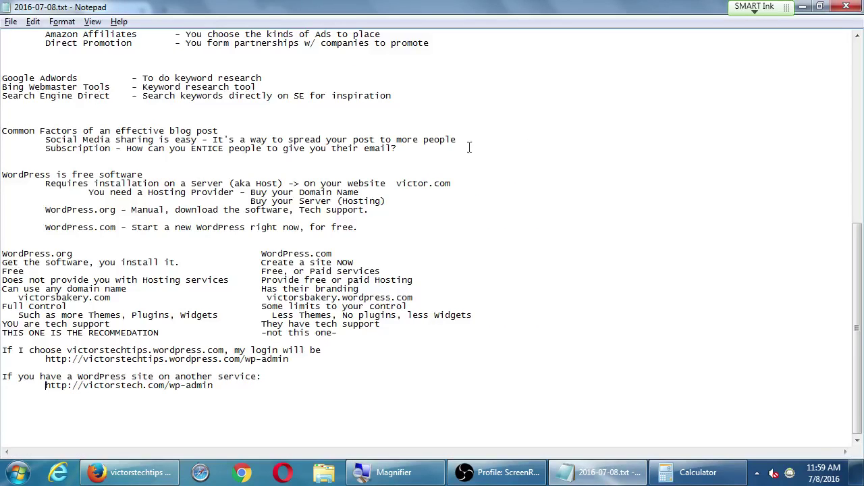
left_click_drag(41, 263, 88, 256)
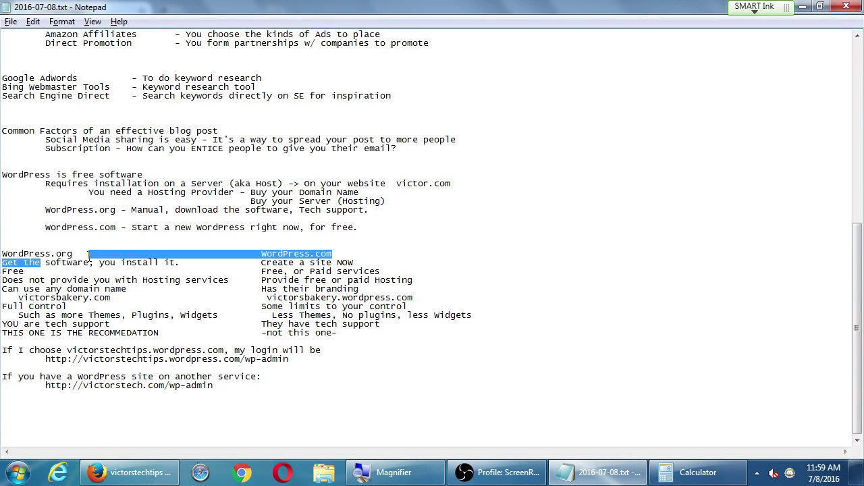
left_click(150, 253)
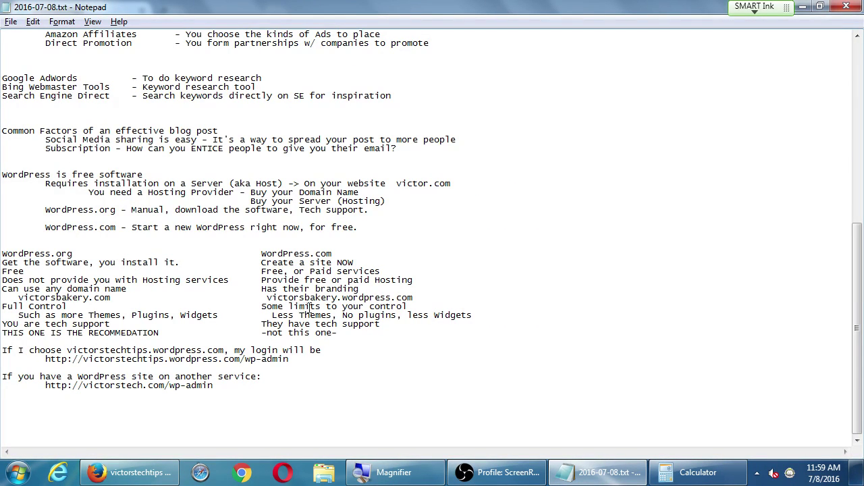
key("super+plus")
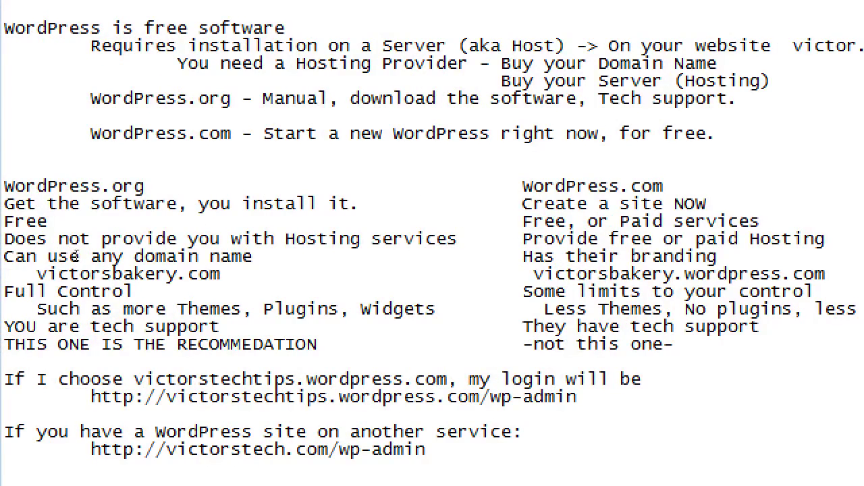
key("shift+End")
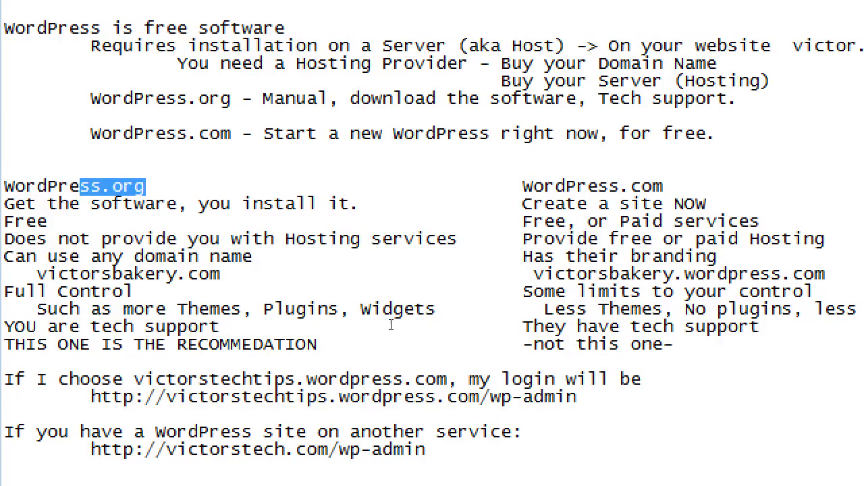
Add a row under tech support: 'Traffic is directed to YOU' / 'Traffic is directed to WordPress.com'.
left_click(391, 325)
key("End")
key("Return")
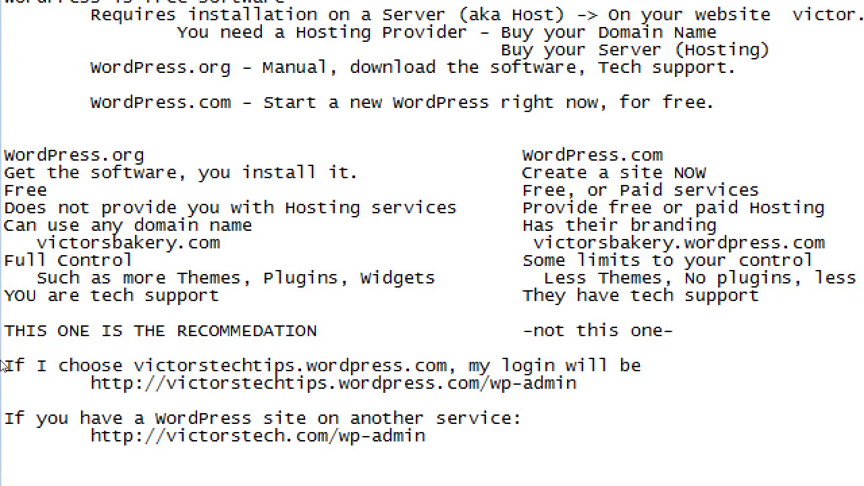
type("Traffic is directed ")
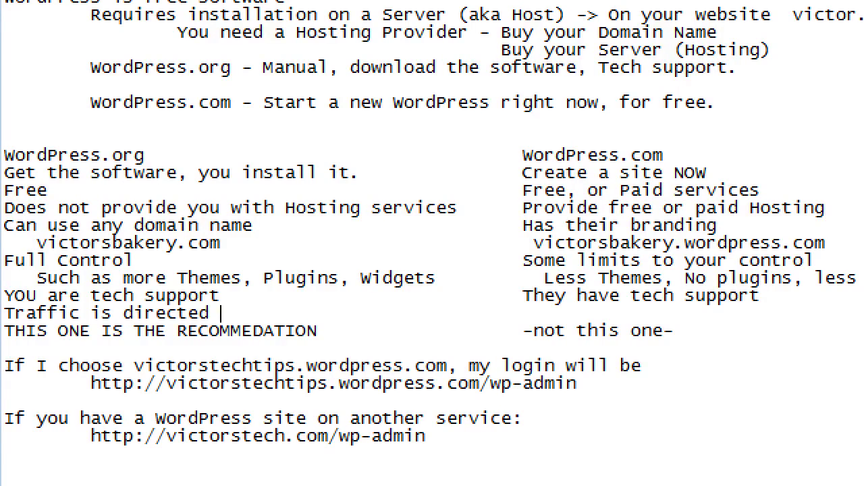
type("to YOU")
key("Tab")
key("Tab")
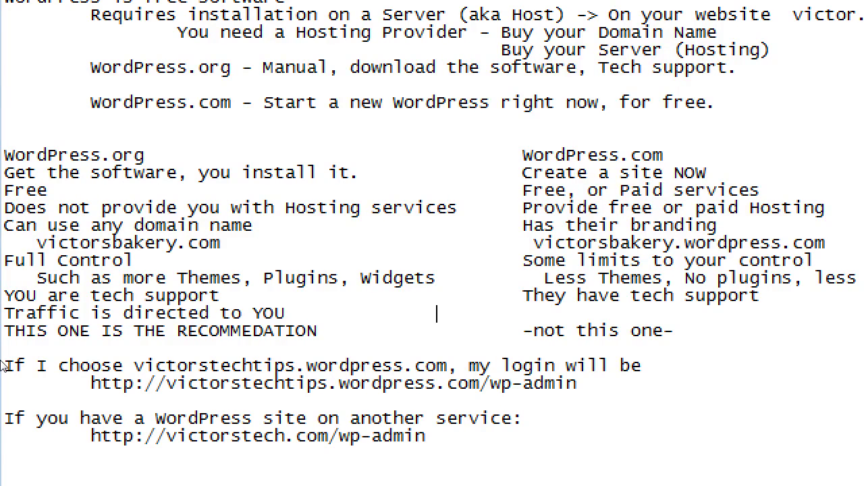
key("Tab")
type("Traffic is directed to W")
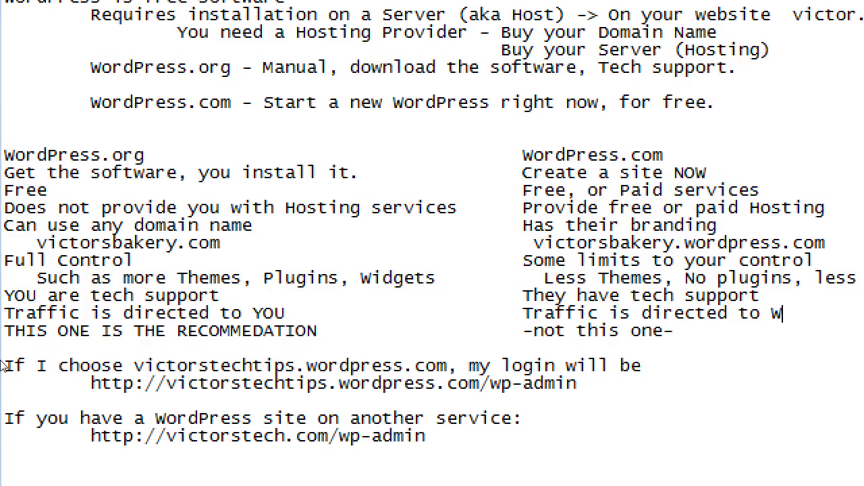
type("ordPress")
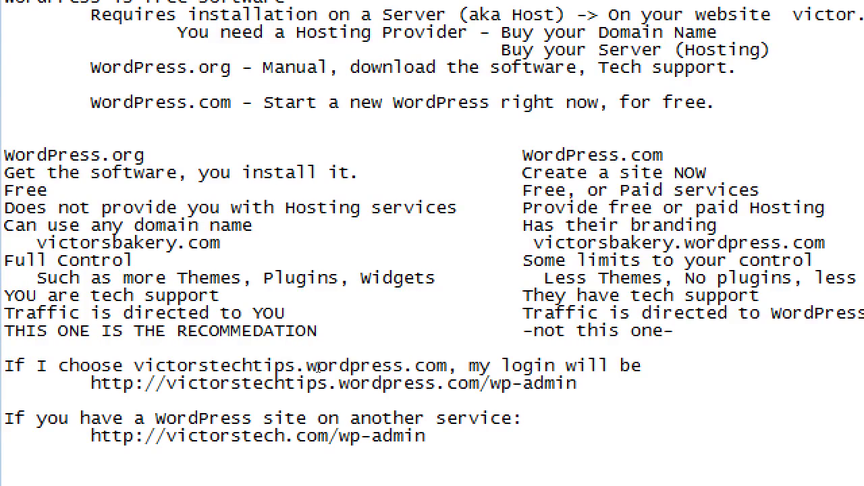
key("Home")
key("shift+Down")
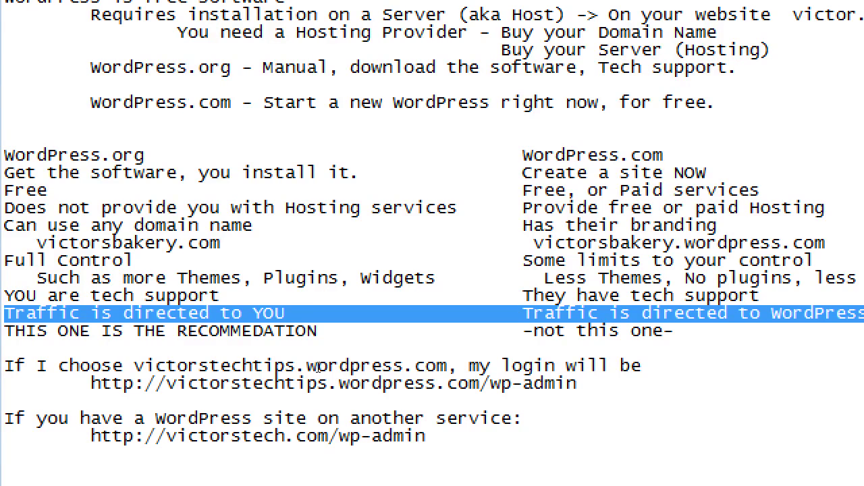
key("super+minus")
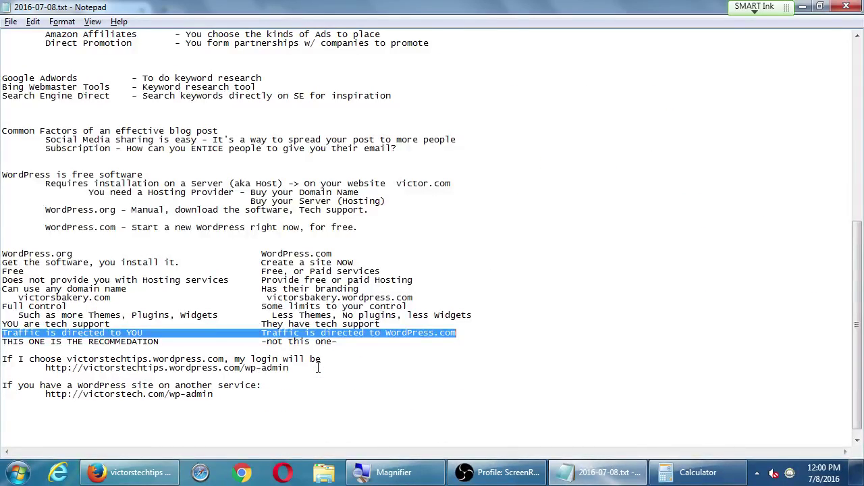
left_click(347, 346)
Return to the victorstechtips site in Firefox.
left_click(159, 475)
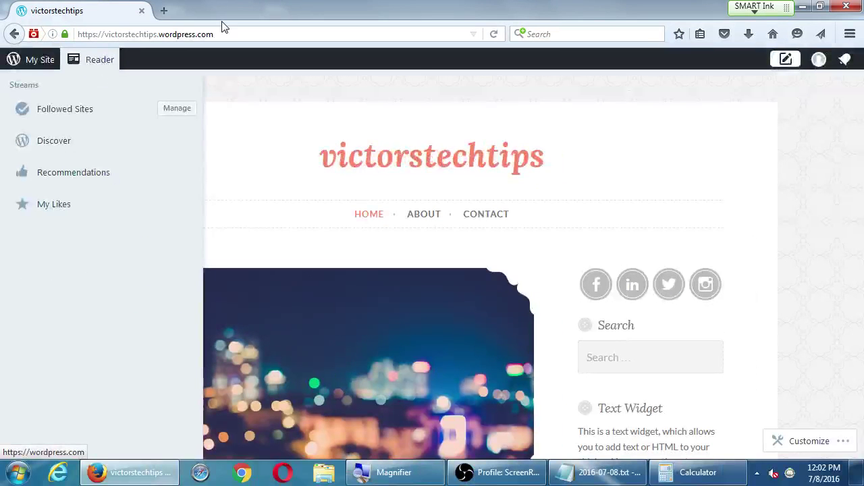
Close the Reader streams panel after toggling it a few times.
left_click(79, 62)
left_click(79, 62)
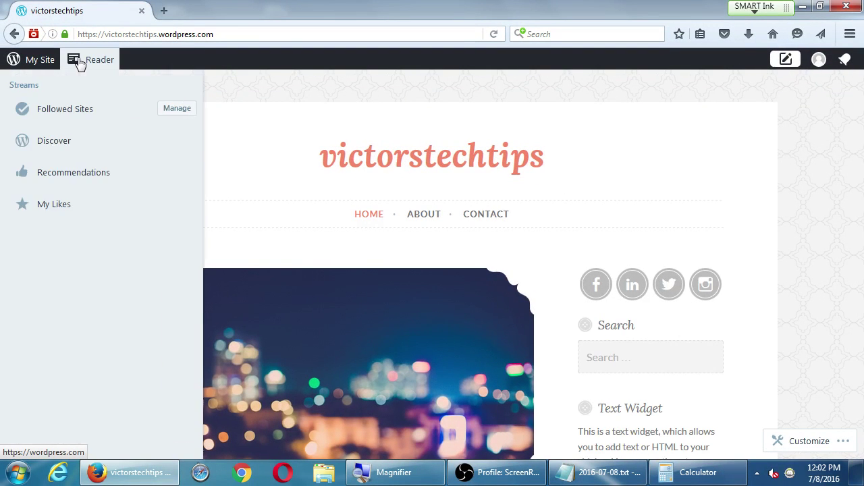
left_click(79, 62)
left_click(79, 62)
left_click(79, 62)
Open the My Site sidebar for victorstechtips and scroll through its menu items.
left_click(41, 62)
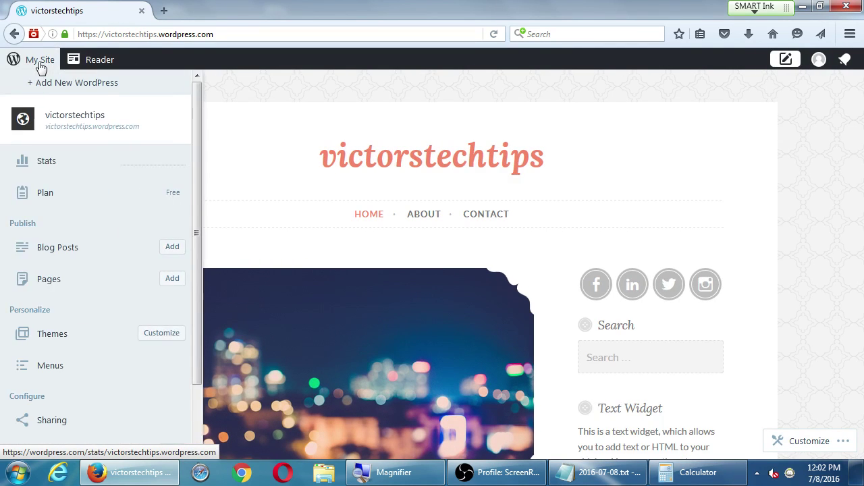
left_click(39, 62)
left_click(38, 63)
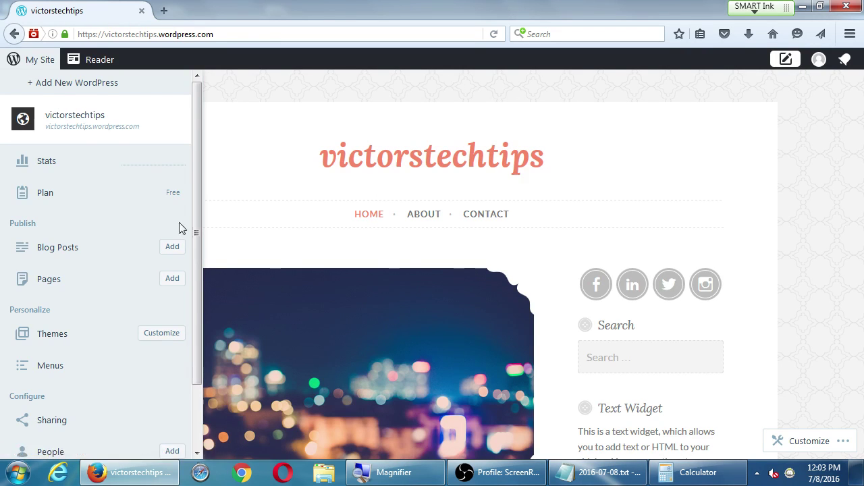
scroll(126, 206, "down", 2)
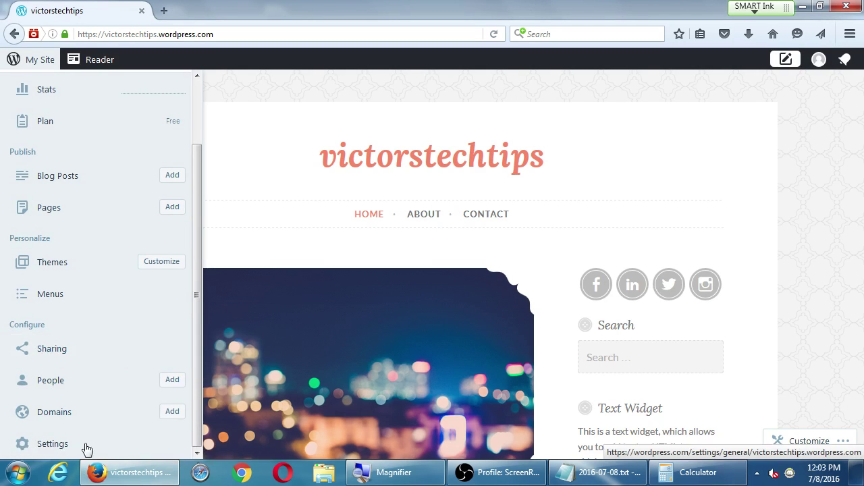
scroll(68, 372, "up", 2)
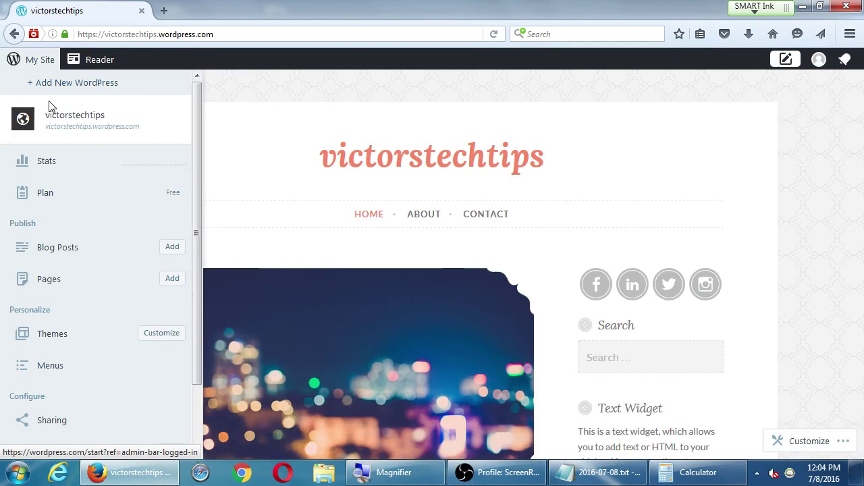
left_click(28, 59)
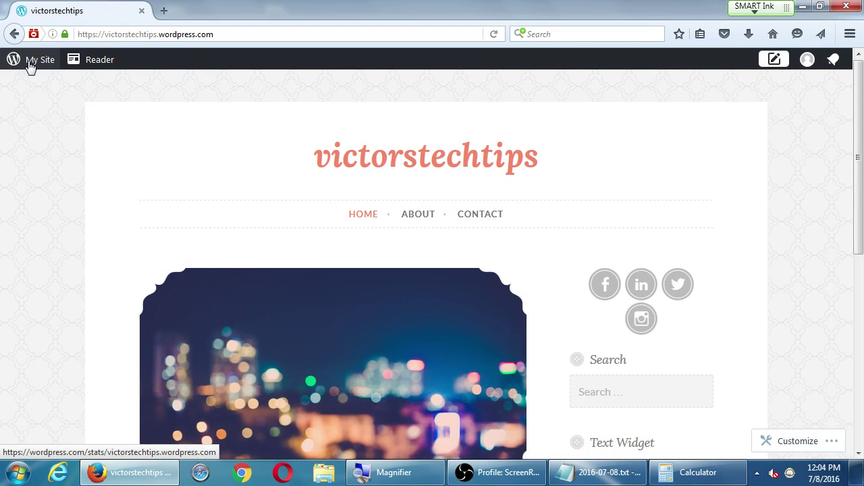
left_click(618, 476)
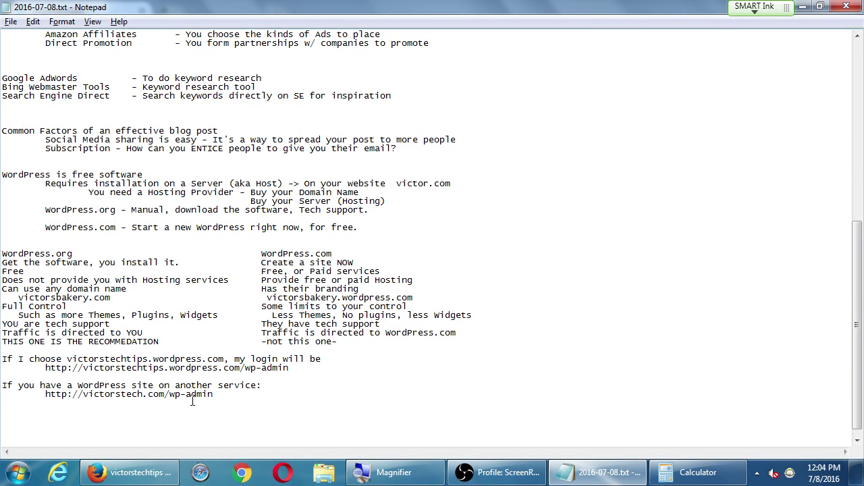
left_click(801, 8)
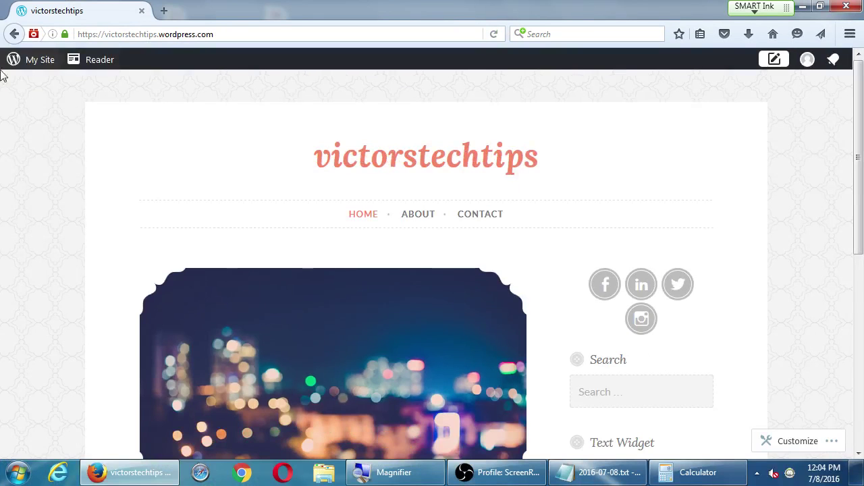
left_click(27, 59)
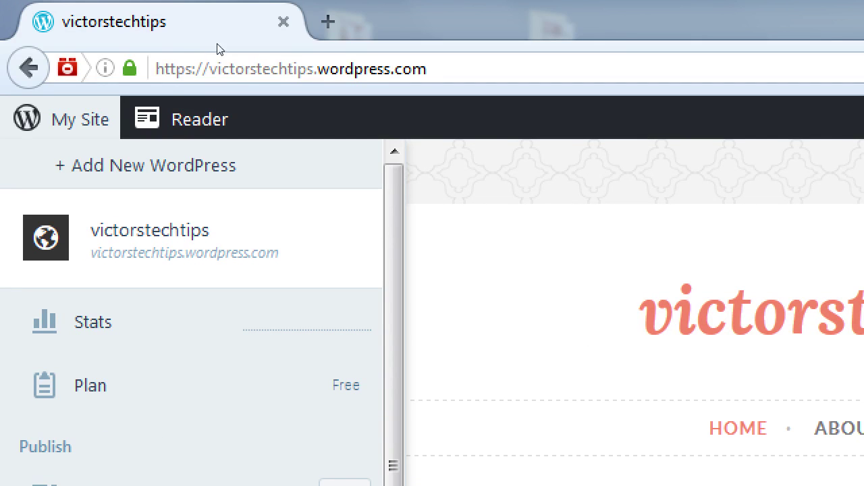
Append /wp-admin to the site address and load the admin Dashboard.
key("ctrl+l")
key("End")
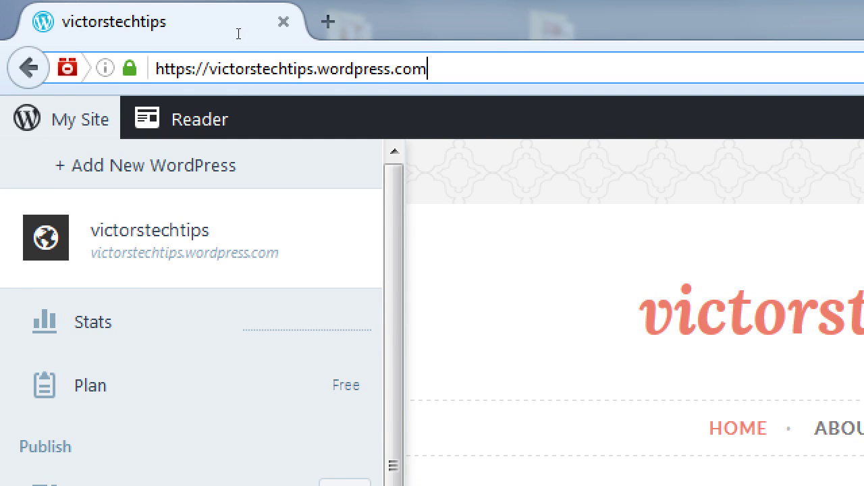
type("/wp")
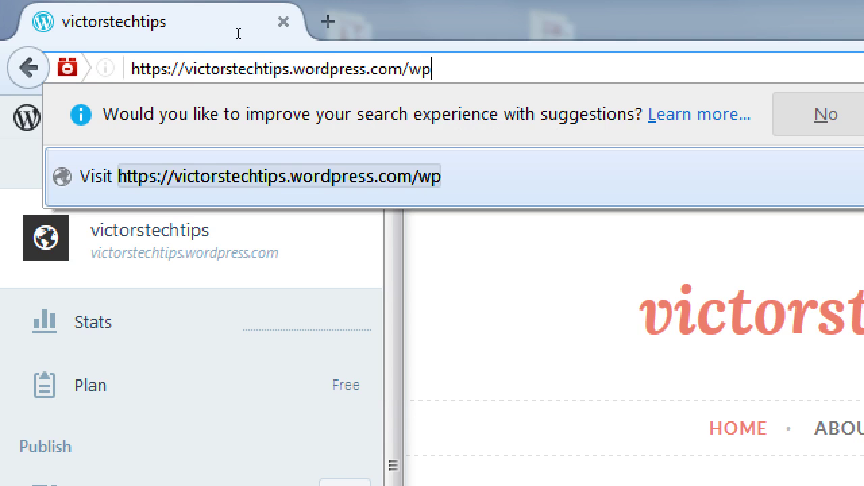
type("-admin")
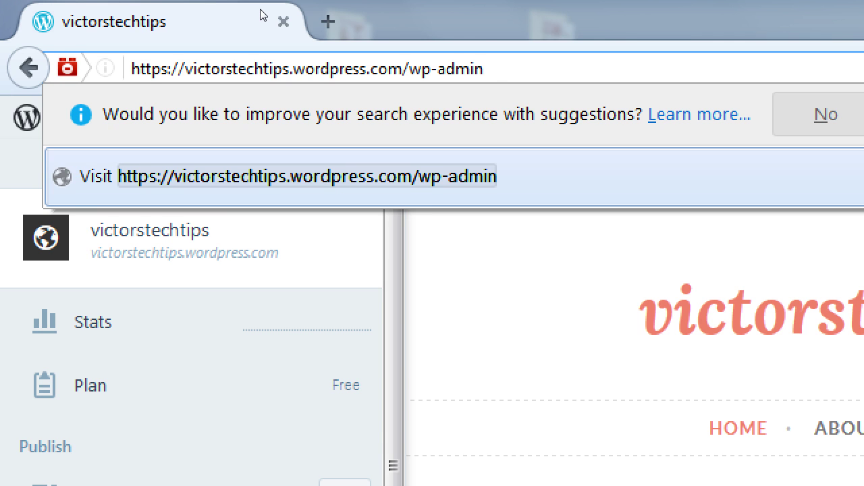
key("Return")
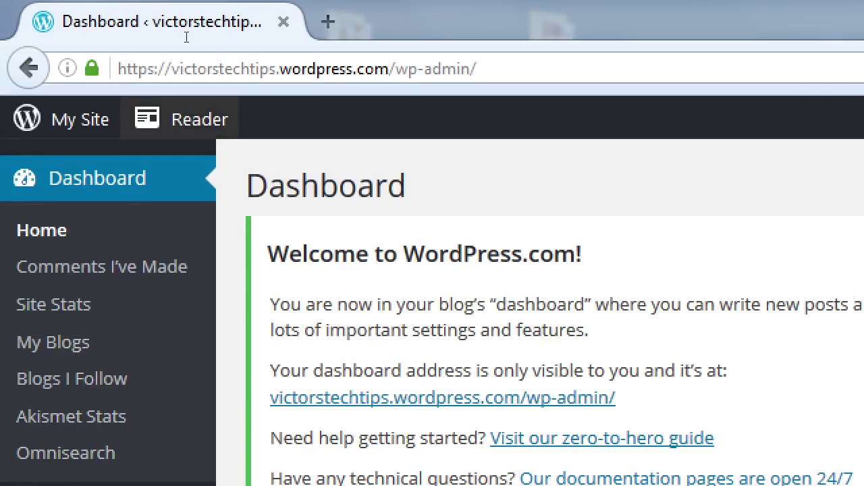
left_click(259, 37)
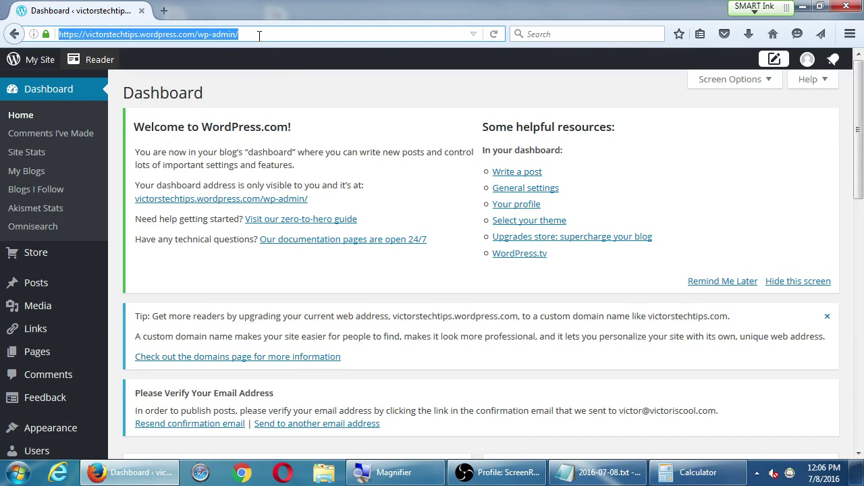
scroll(290, 202, "down", 5)
scroll(295, 195, "up", 5)
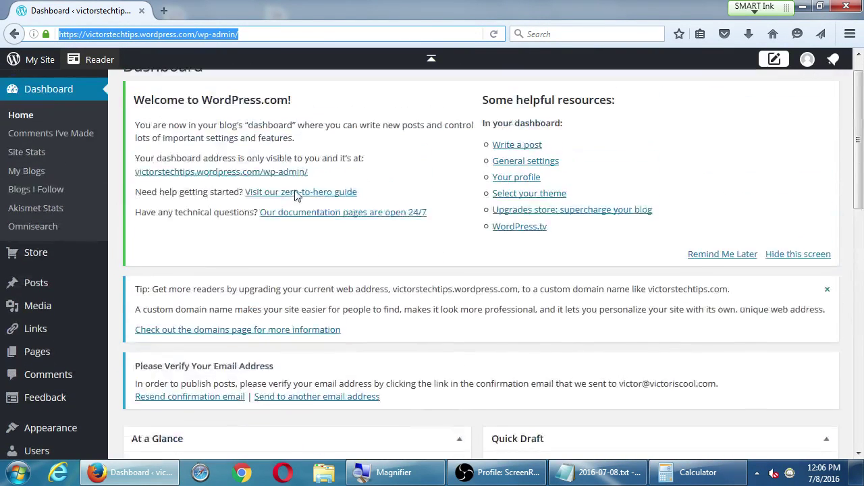
scroll(297, 197, "up", 1)
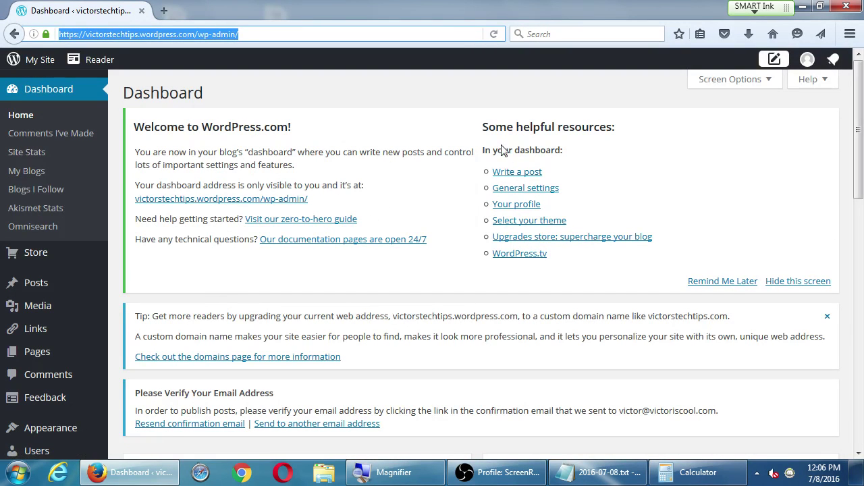
left_click_drag(505, 140, 563, 139)
scroll(447, 338, "down", 3)
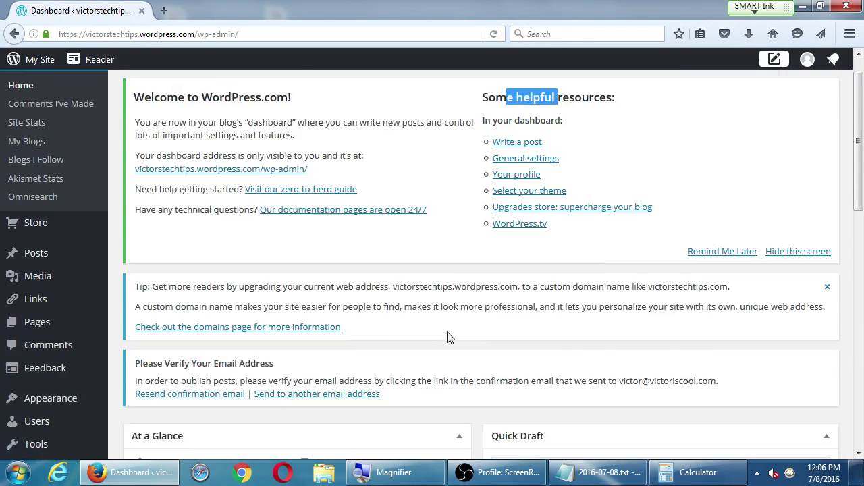
scroll(261, 259, "down", 2)
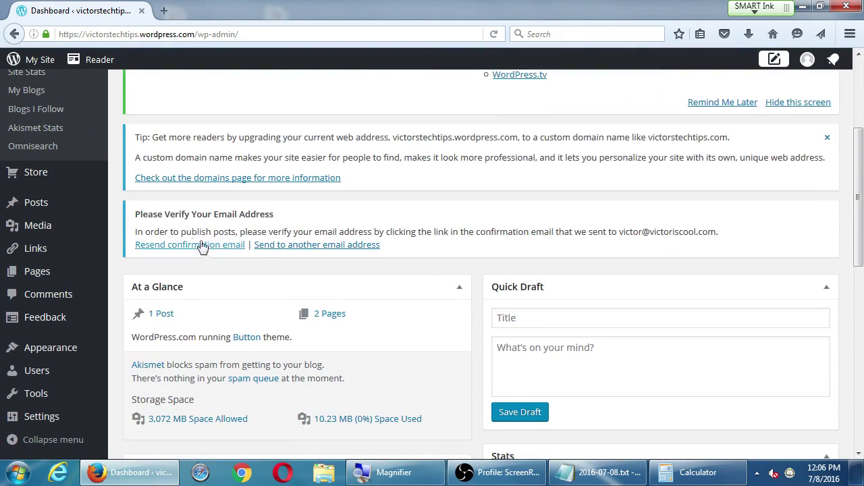
scroll(351, 261, "down", 4)
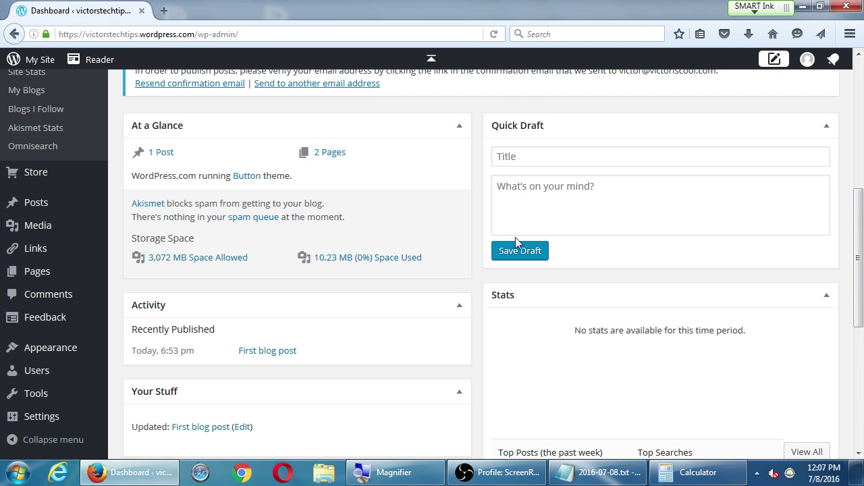
scroll(540, 257, "down", 2)
scroll(594, 297, "down", 5)
scroll(678, 399, "down", 1)
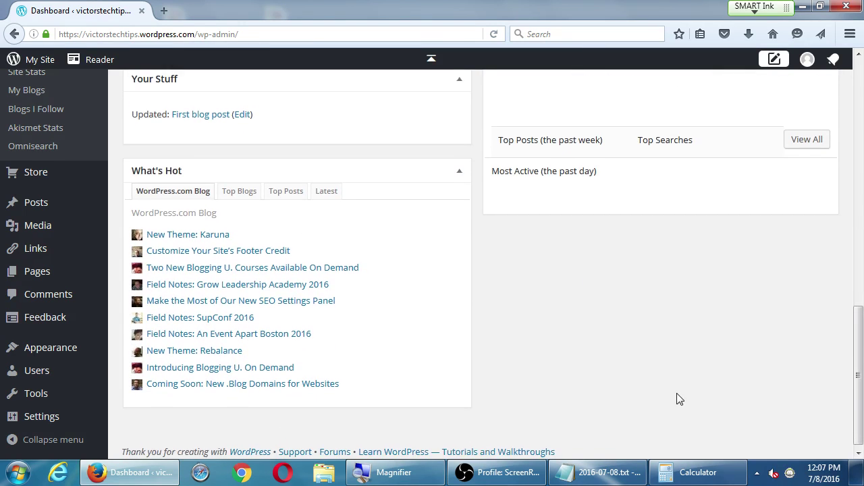
scroll(740, 430, "up", 5)
scroll(740, 430, "up", 5)
scroll(709, 421, "down", 8)
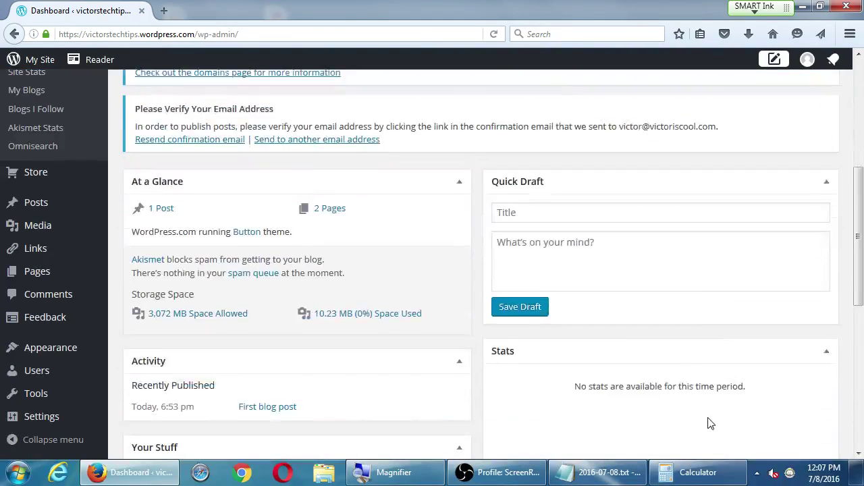
scroll(716, 410, "down", 1)
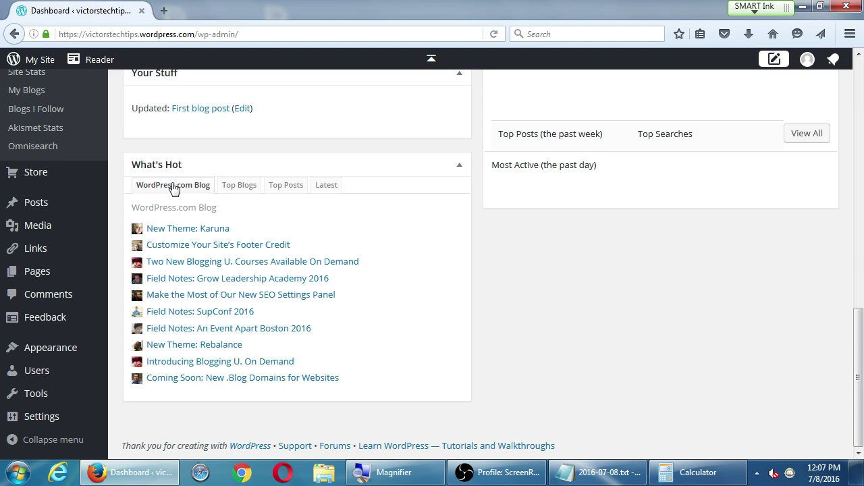
Switch the What's Hot widget to Top Blogs, then to Top Posts.
left_click(235, 187)
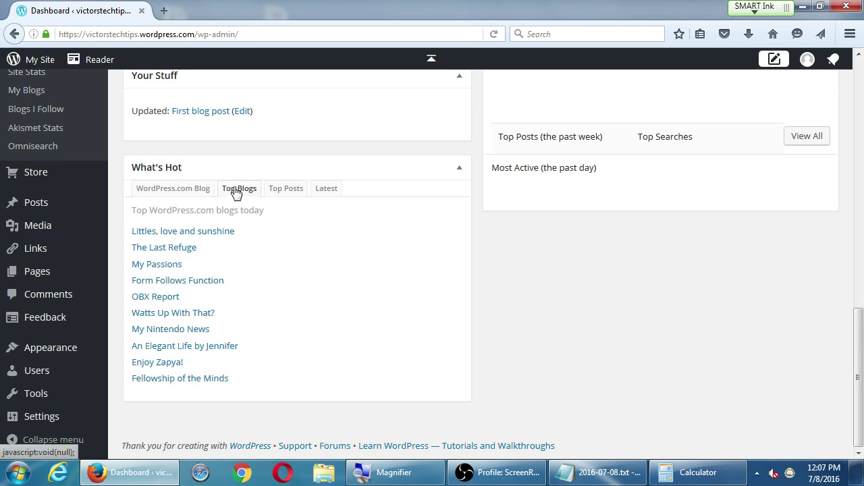
left_click(284, 195)
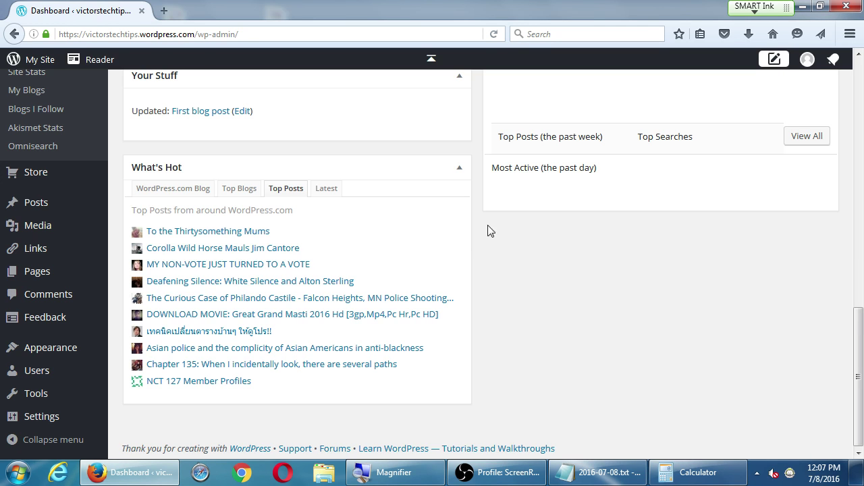
scroll(490, 232, "up", 18)
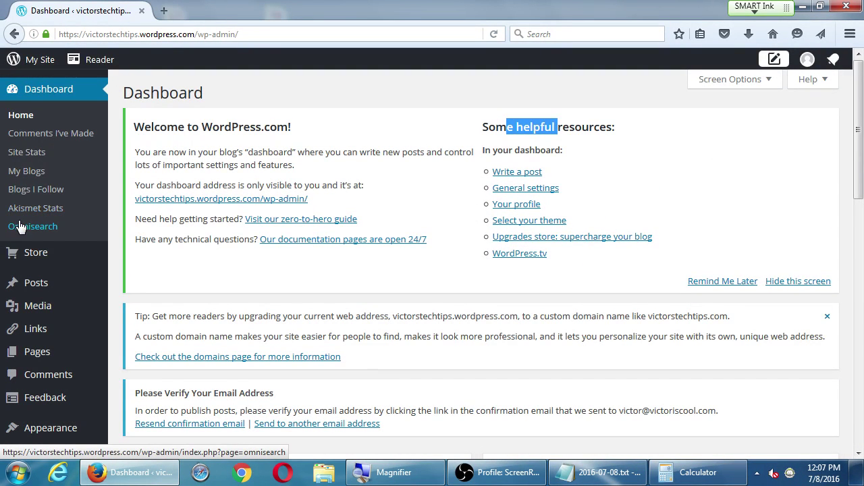
Scroll down the admin menu and bring up the Settings flyout submenu.
scroll(32, 343, "down", 5)
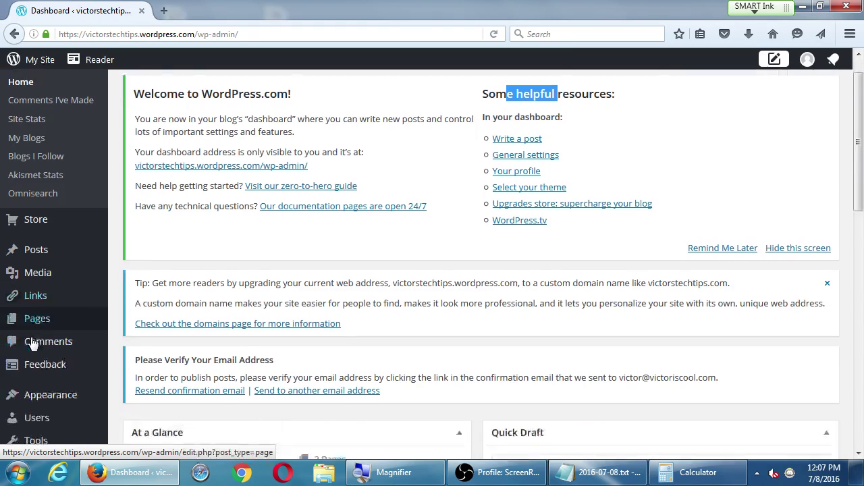
mouse_move(32, 345)
scroll(32, 351, "down", 2)
mouse_move(19, 417)
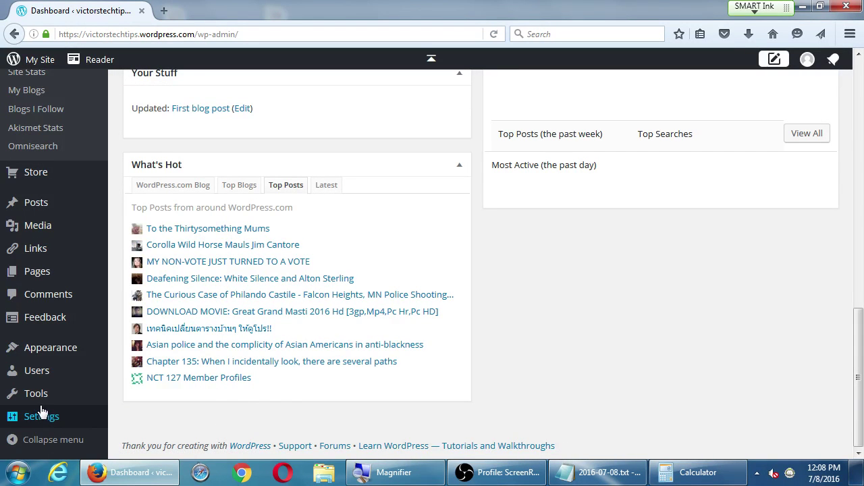
Go to Settings in the admin menu to reach the General Settings page.
left_click(39, 414)
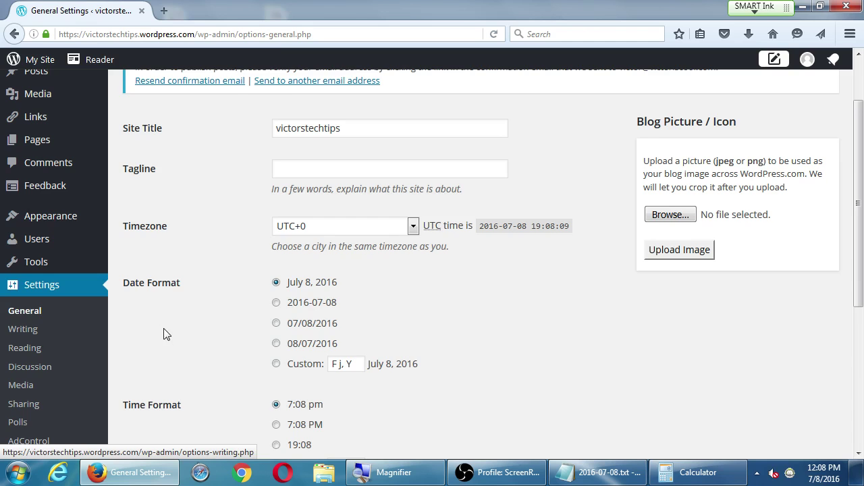
scroll(173, 344, "up", 2)
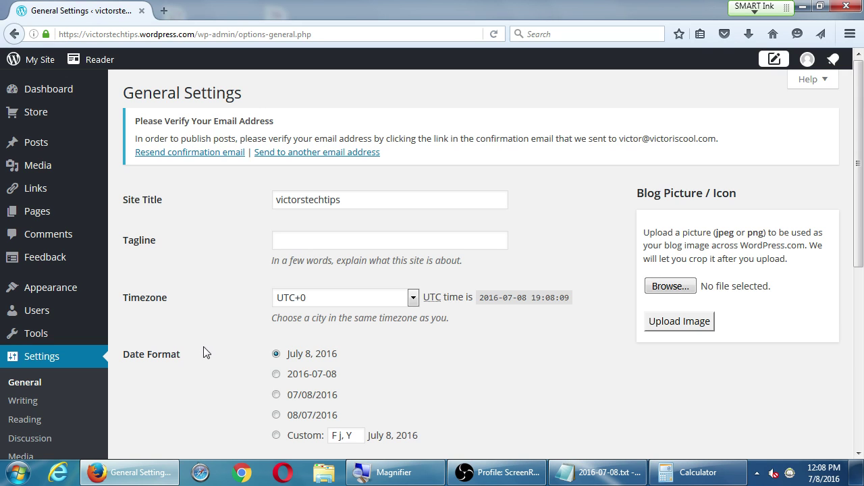
Load the site's home address in a new tab, then return to General Settings.
left_click(44, 60)
left_click(284, 106)
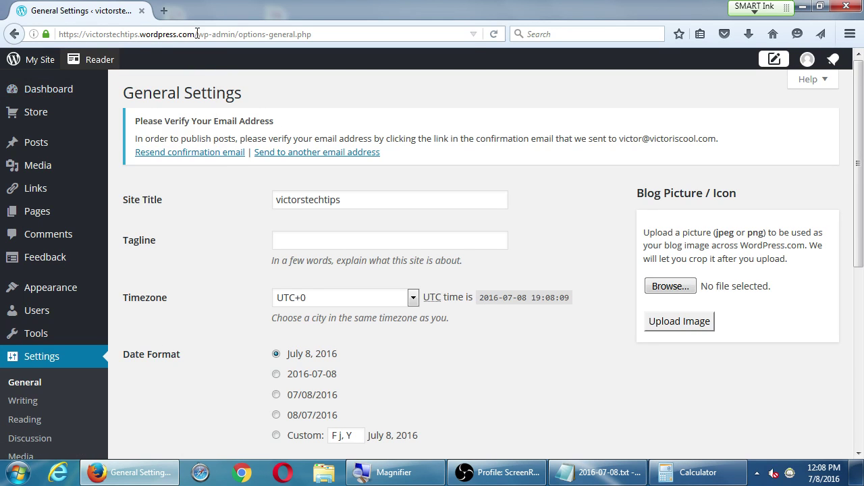
left_click_drag(195, 34, 35, 16)
key("ctrl+c")
key("ctrl+t")
key("ctrl+v")
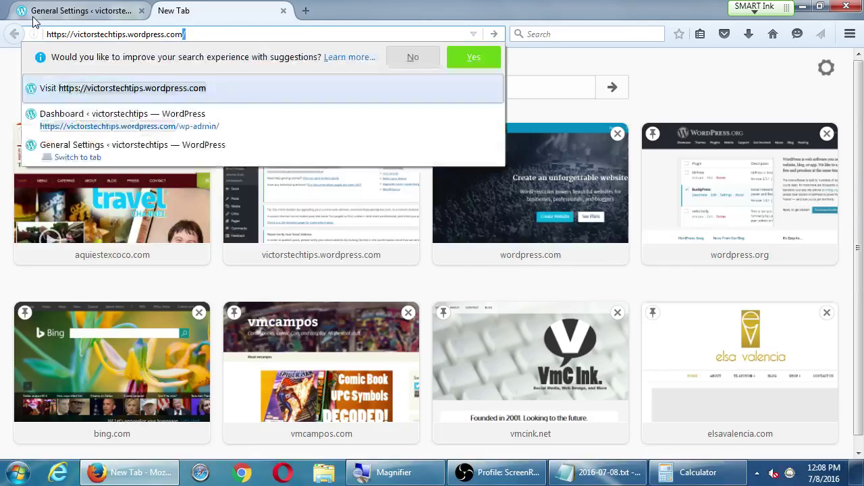
key("Return")
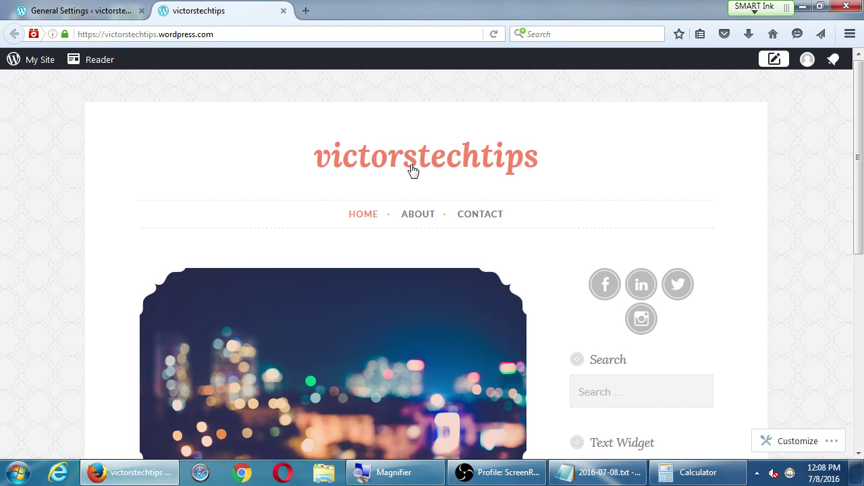
left_click(70, 10)
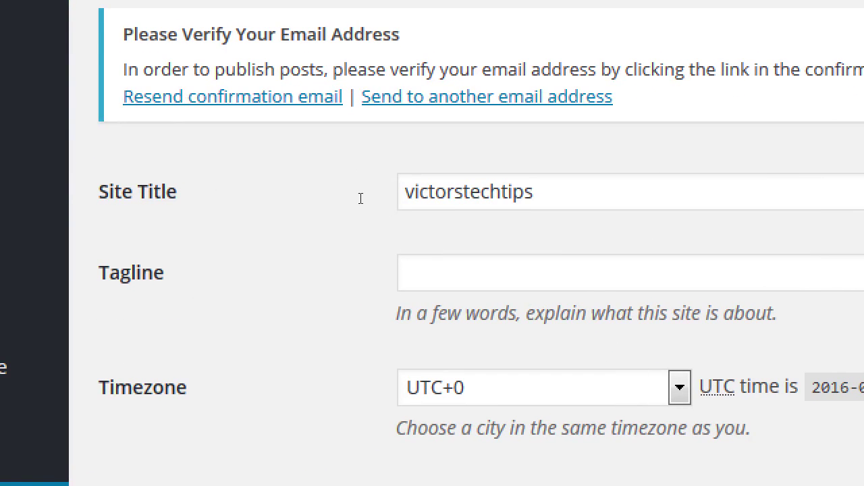
Replace the Site Title with the owner's name followed by 'Tech Tips'.
key("Tab")
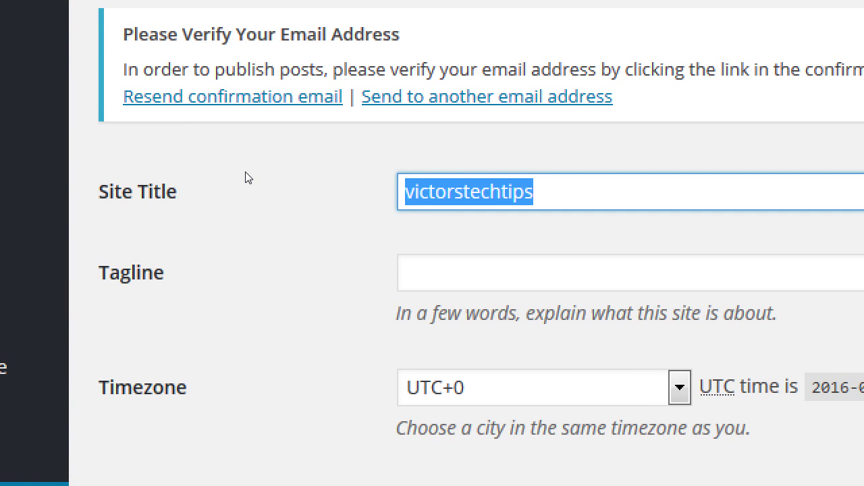
type("Victor's ")
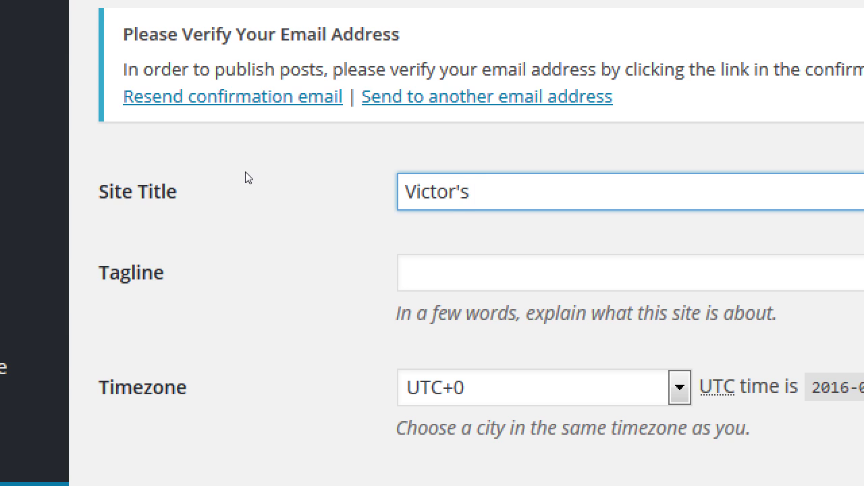
type("Tech Tips")
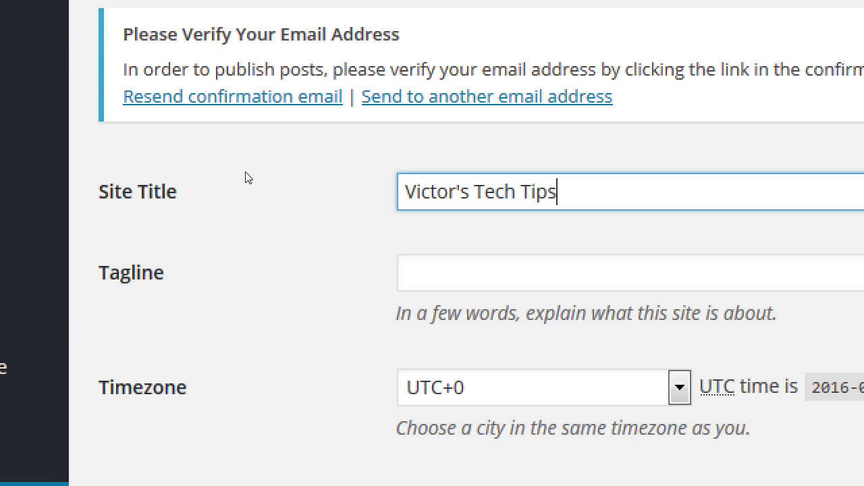
key("Tab")
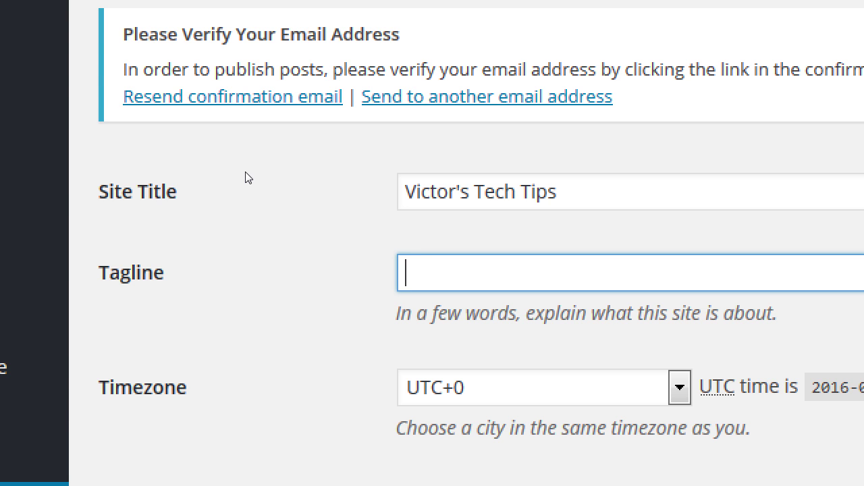
Change the Tagline from a keyword list to 'News and Reviews on the Latest Technology'.
type("technology")
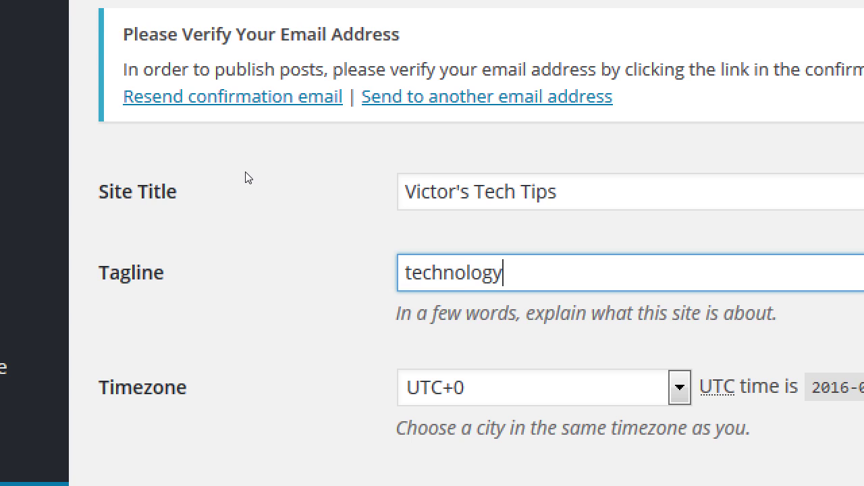
type(", review")
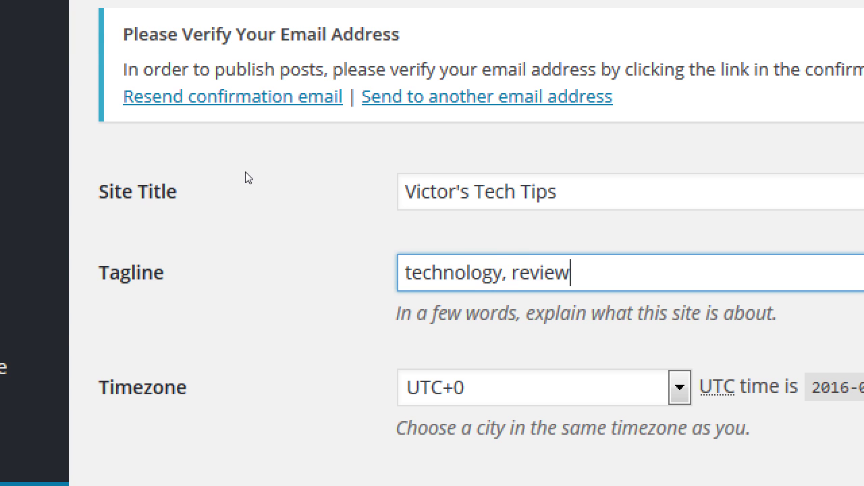
type(", motorola")
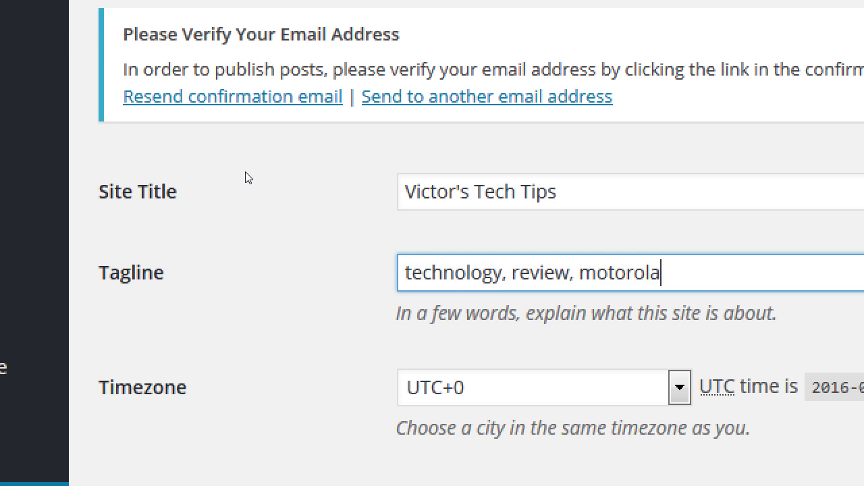
key("ctrl+a")
key("BackSpace")
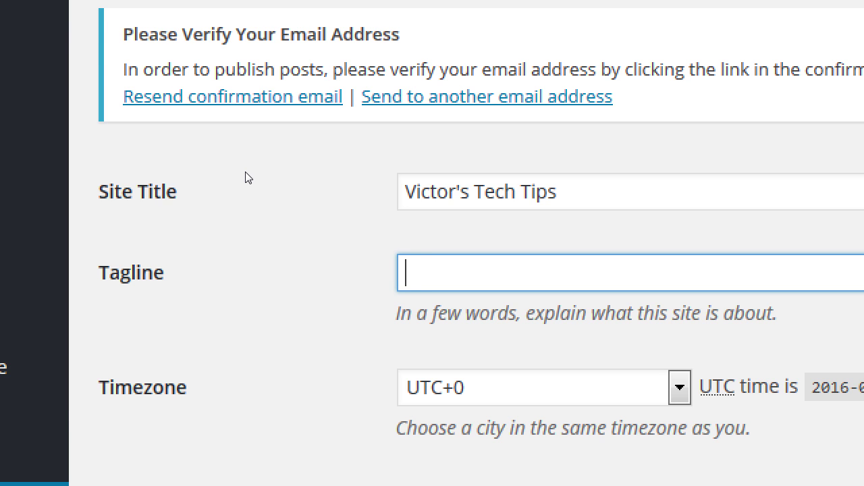
type("News, Reviews")
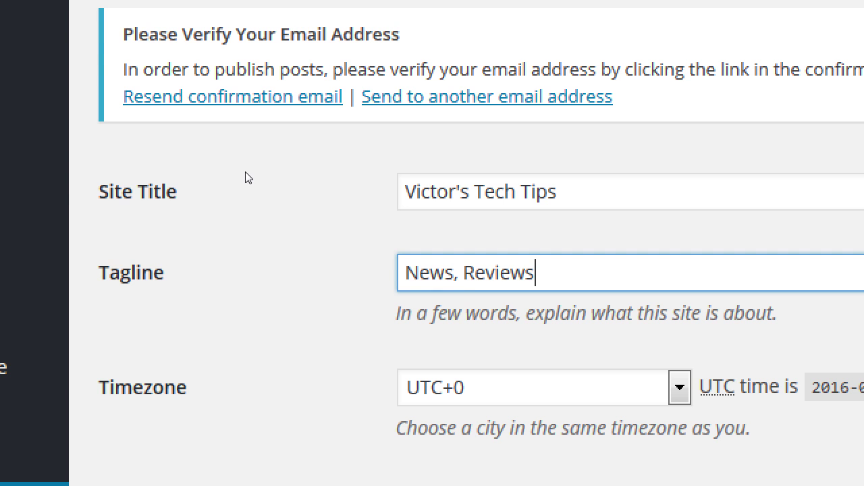
key("BackSpace")
key("BackSpace")
type("and")
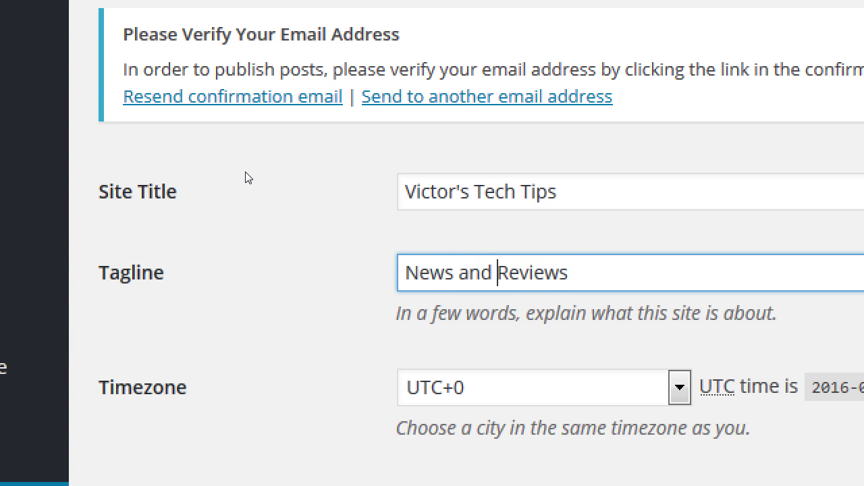
key("End")
type("on the Latest Techn")
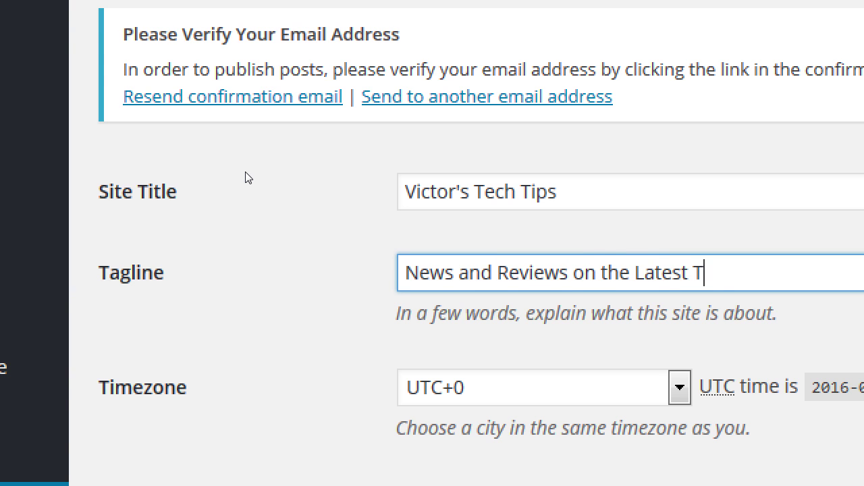
type("ology")
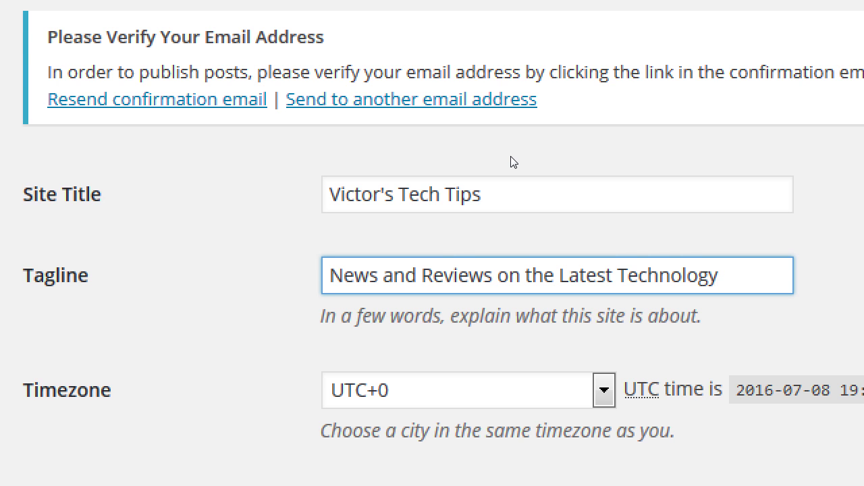
type("klskldj")
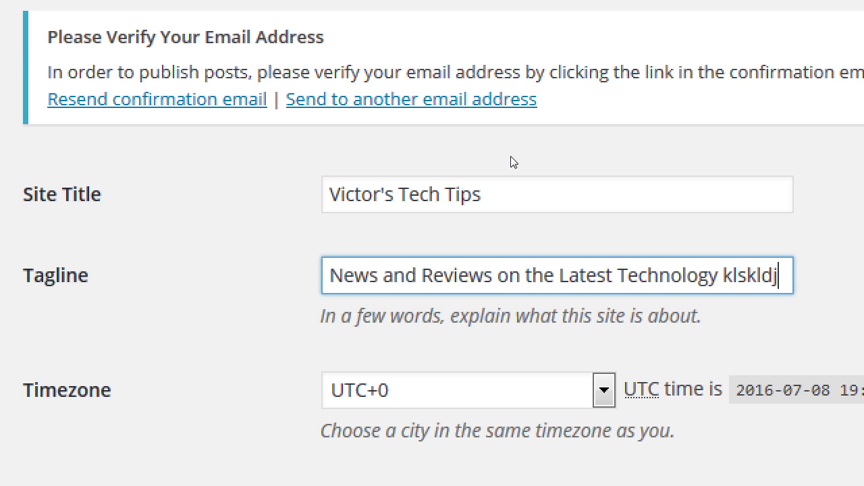
type("kd jkdfj dfkfd jkfd kjfdj kdf jdfkd jfkdf jkdfdf jkdfjdfk ")
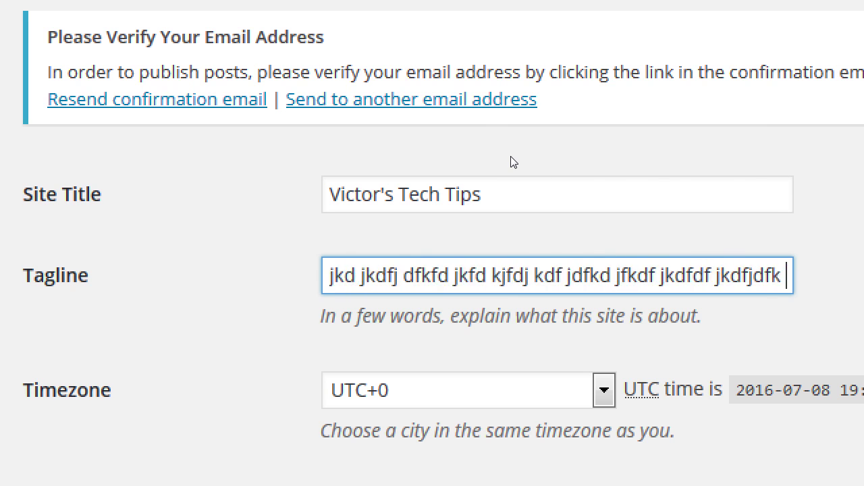
type("dfjkdfj dkdjf kdf kdfj dfkfdj kdjdfk jdkdfjkdf jkdf")
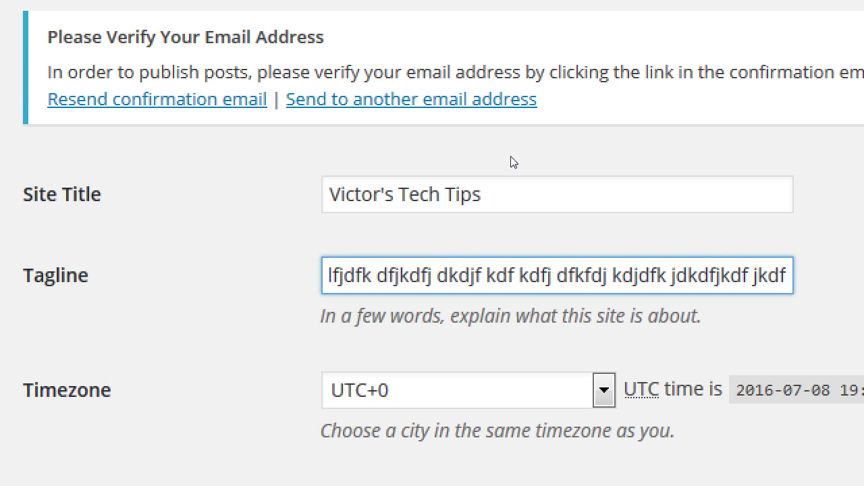
key("shift+Home")
key("shift+Right")
key("shift+Right")
key("shift+Right")
key("shift+Right")
key("shift+Right")
key("shift+Right")
key("shift+Right")
key("shift+Right")
key("shift+Right")
key("shift+Right")
key("shift+Right")
key("shift+Right")
key("shift+Right")
key("shift+Right")
key("shift+Right")
key("shift+Right")
key("shift+Right")
key("shift+Right")
key("shift+Right")
key("shift+Right")
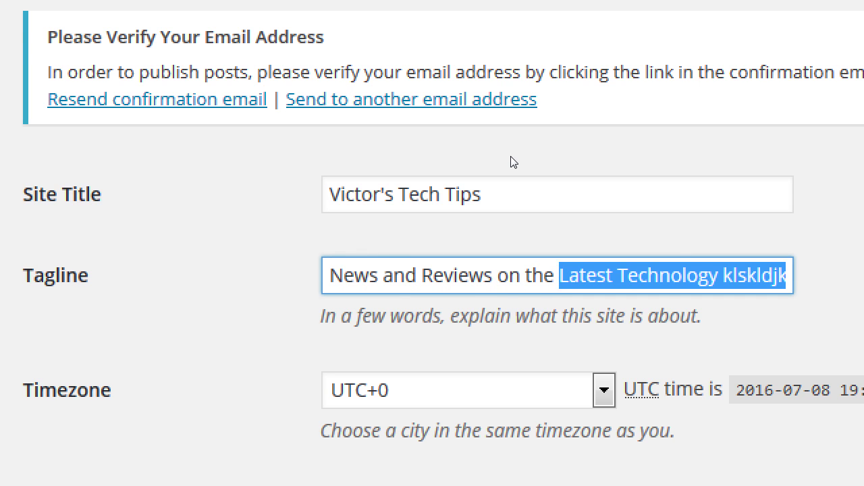
key("shift+Right")
key("shift+Right")
key("shift+Right")
key("shift+Right")
key("shift+Right")
key("shift+Right")
key("shift+Right")
key("shift+Right")
key("shift+Right")
key("shift+Right")
key("shift+Right")
key("shift+Right")
key("shift+Right")
key("shift+Right")
key("shift+Right")
key("shift+Right")
key("shift+Right")
key("BackSpace")
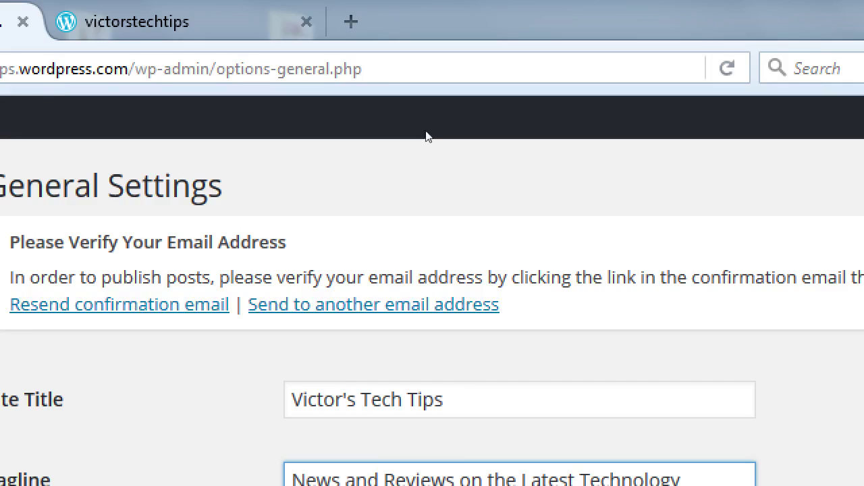
key("shift+Tab")
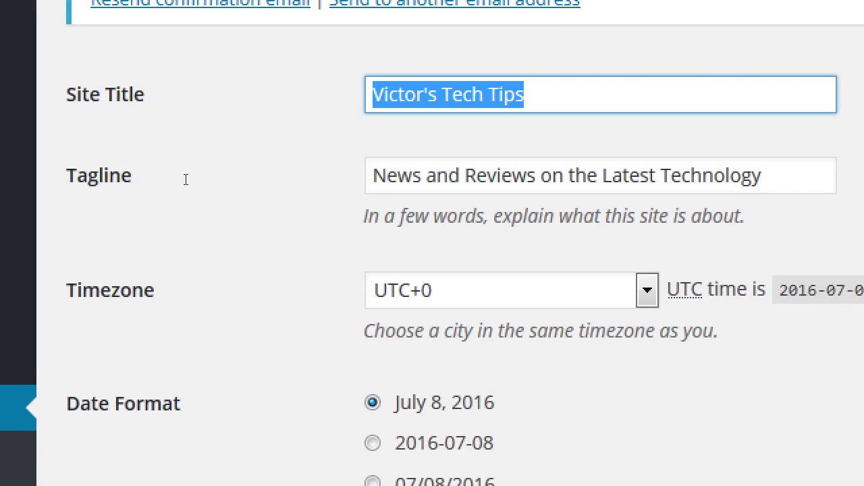
type("PmD")
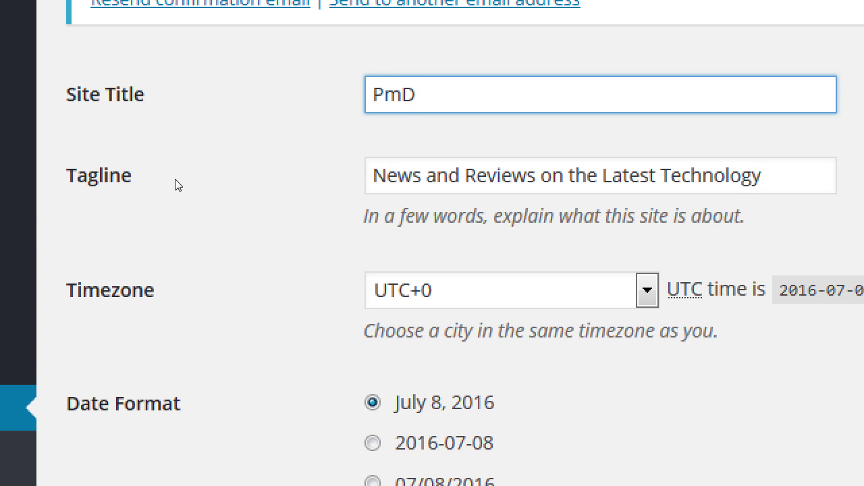
type("Interactive")
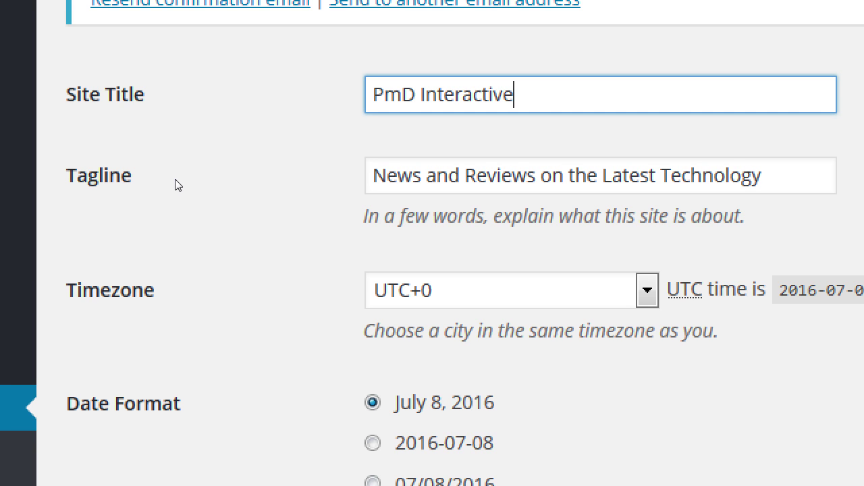
type("Web Design ")
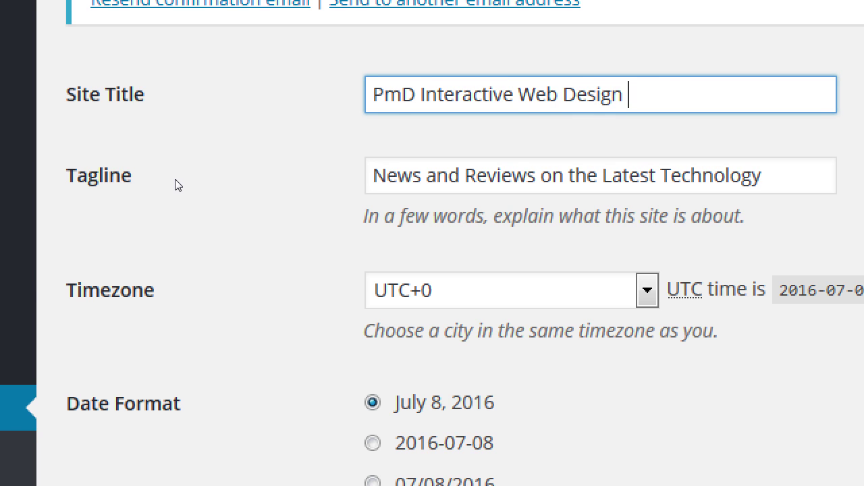
type("Services")
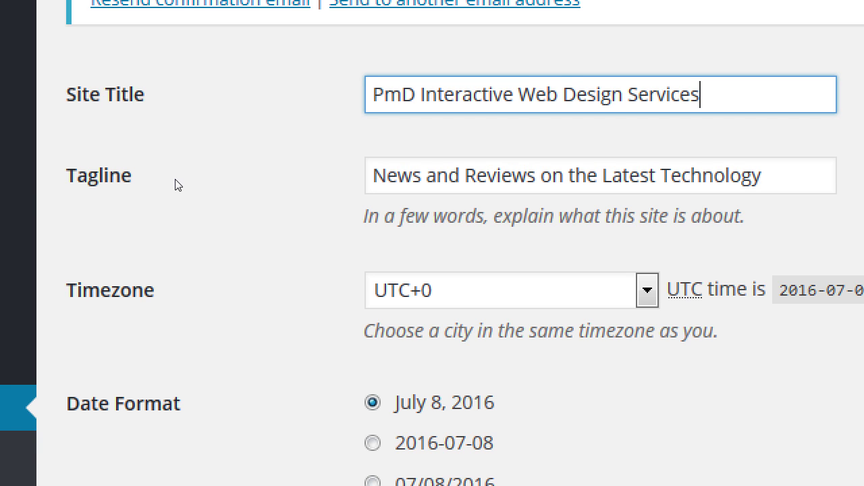
type("dddfdffdfddf")
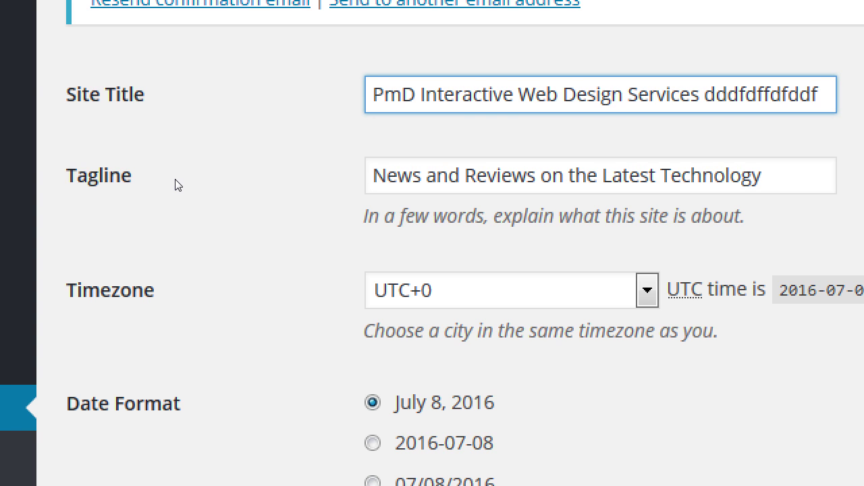
key("BackSpace")
key("BackSpace")
key("BackSpace")
key("BackSpace")
key("BackSpace")
key("BackSpace")
key("BackSpace")
key("BackSpace")
key("BackSpace")
key("BackSpace")
key("BackSpace")
key("BackSpace")
key("BackSpace")
key("BackSpace")
key("BackSpace")
key("BackSpace")
key("BackSpace")
key("BackSpace")
key("BackSpace")
key("BackSpace")
key("BackSpace")
key("BackSpace")
key("BackSpace")
key("BackSpace")
key("ctrl+z")
key("ctrl+z")
key("ctrl+z")
key("ctrl+z")
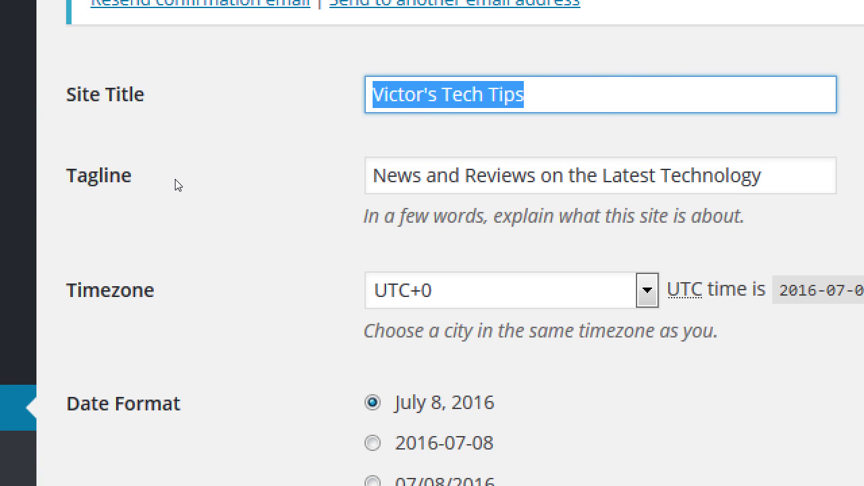
key("End")
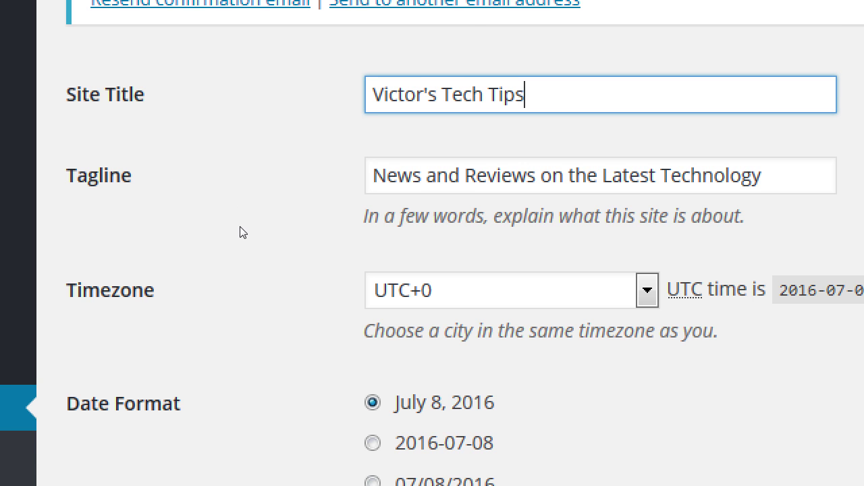
Browse the Timezone options while keeping UTC+0 as the setting.
left_click(370, 302)
key("Up")
key("Up")
key("Up")
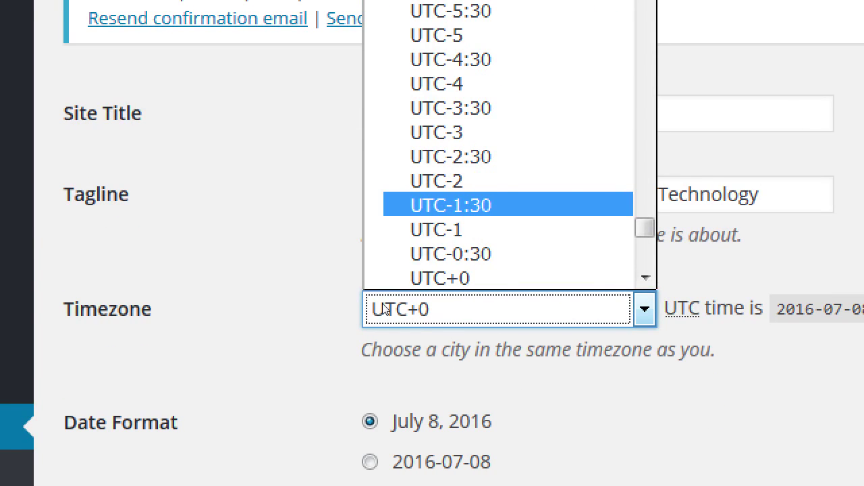
Set the site Timezone to Los Angeles by typing 'los' in the list.
left_click(373, 308)
left_click(376, 308)
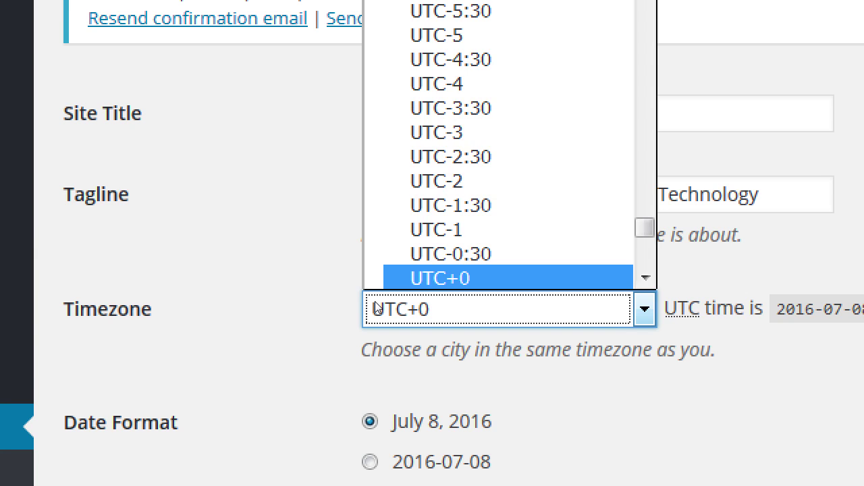
type("los")
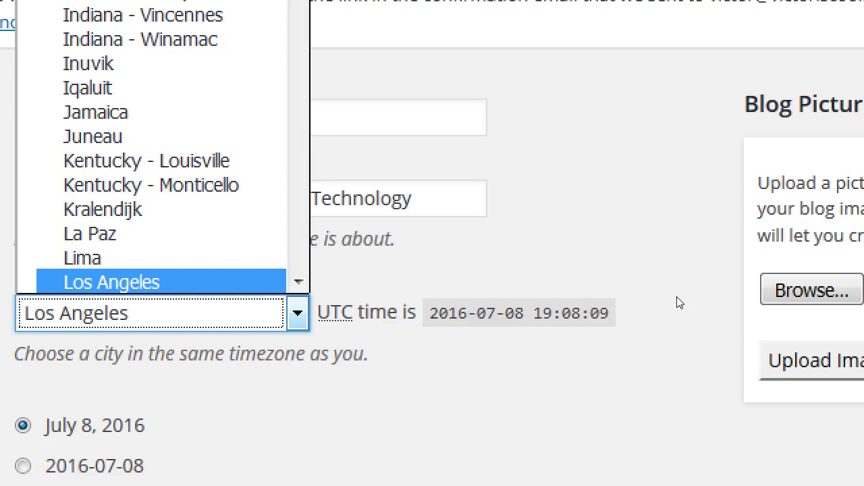
left_click(678, 297)
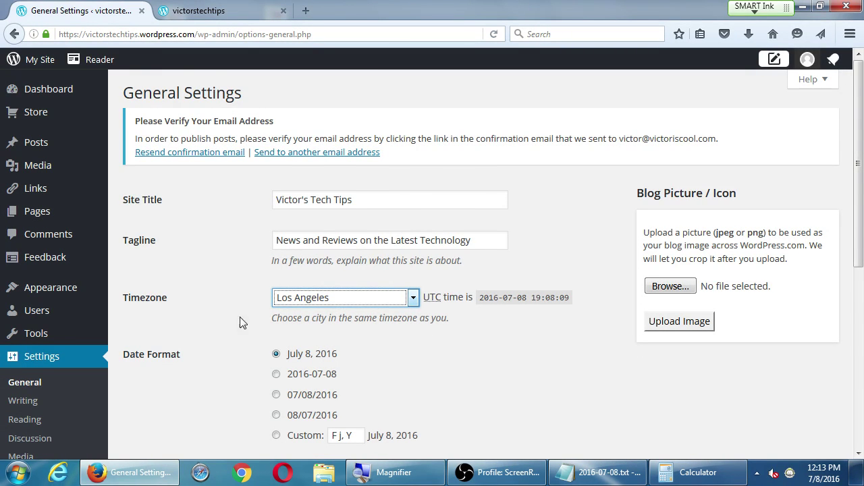
scroll(241, 319, "down", 3)
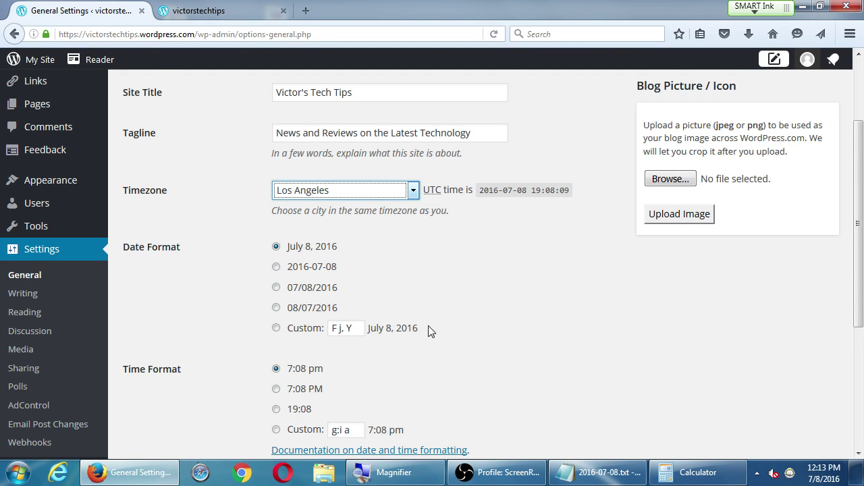
scroll(444, 331, "down", 2)
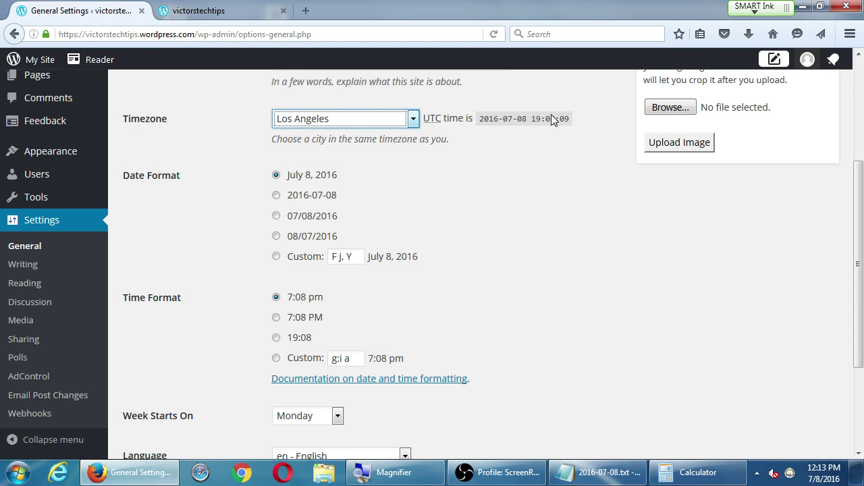
scroll(534, 108, "down", 4)
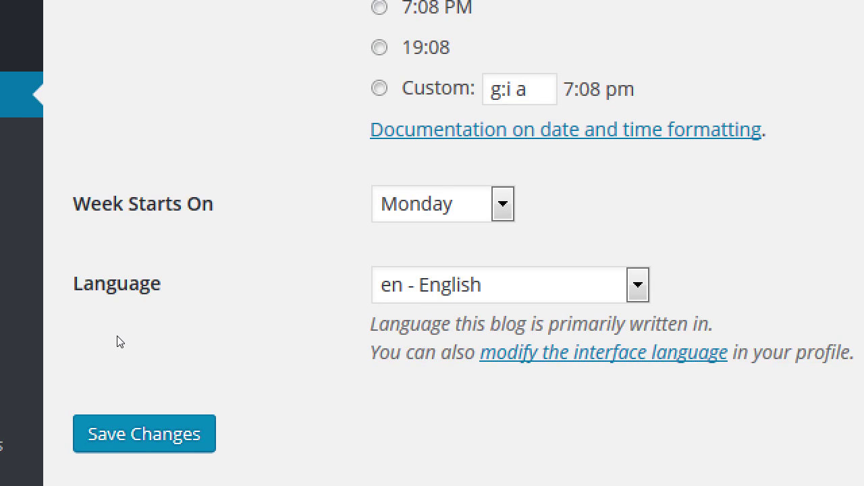
left_click(311, 321)
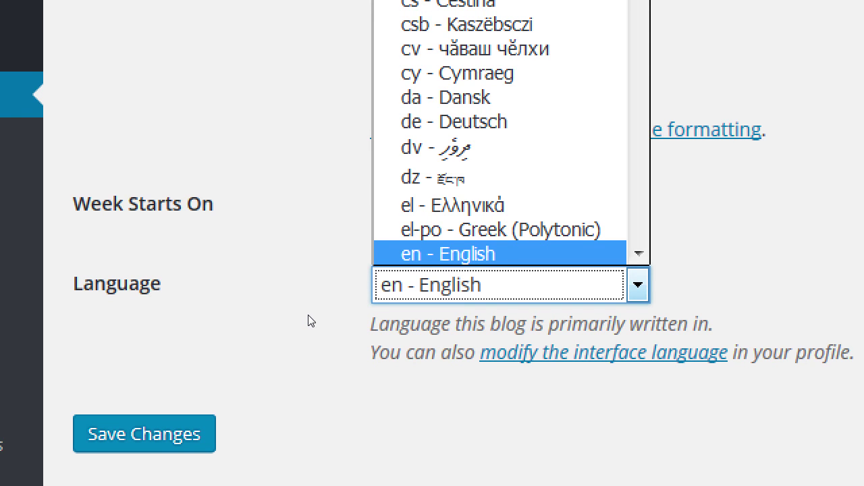
left_click(243, 328)
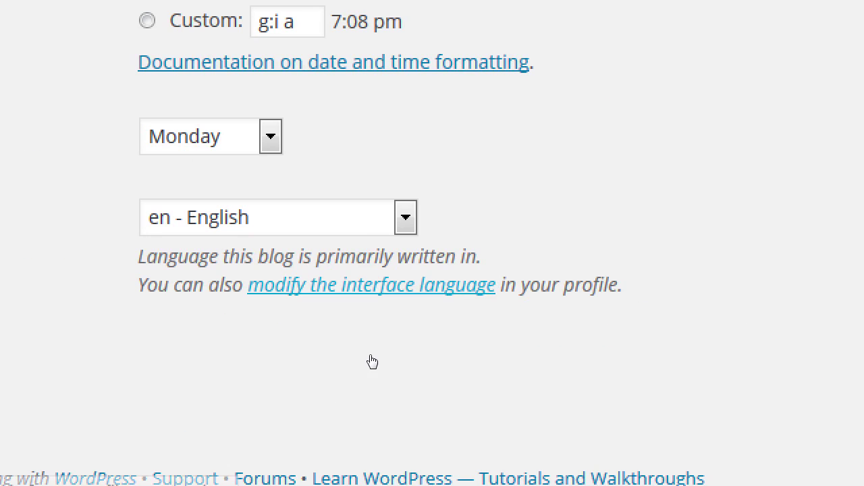
key("alt+Down")
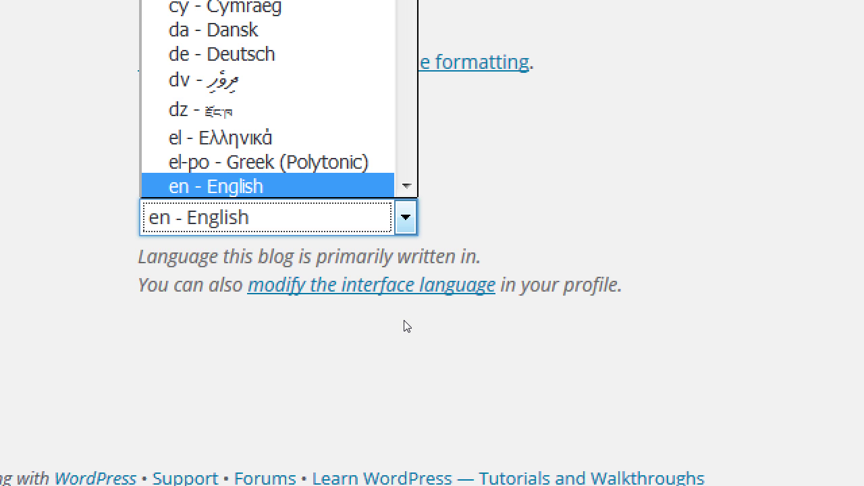
left_click(565, 290)
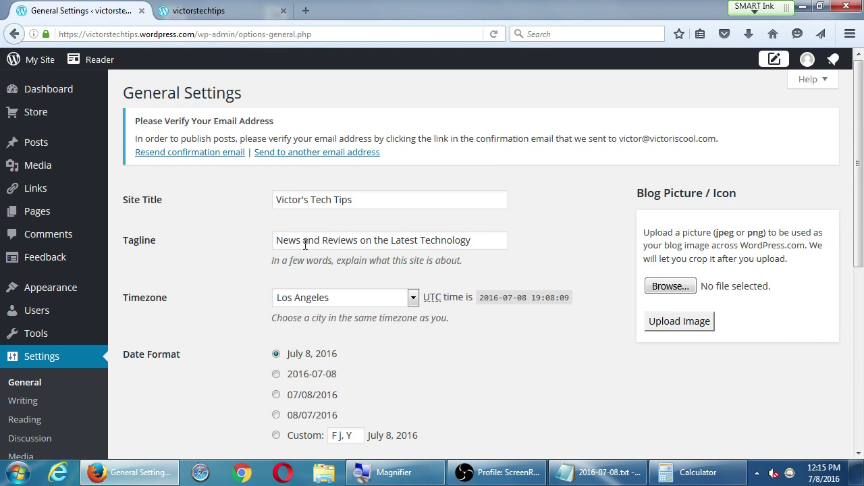
Save the General Settings changes, ending on the Discussion Settings page.
scroll(341, 233, "down", 1)
scroll(341, 233, "down", 5)
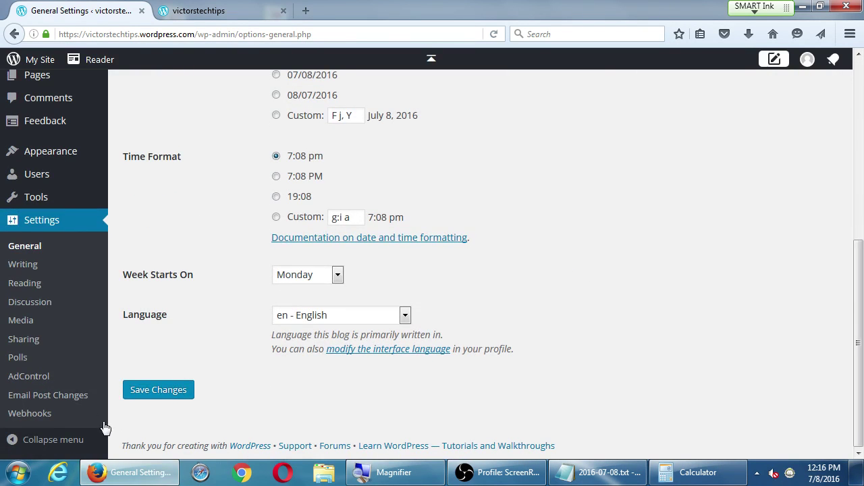
left_click(147, 395)
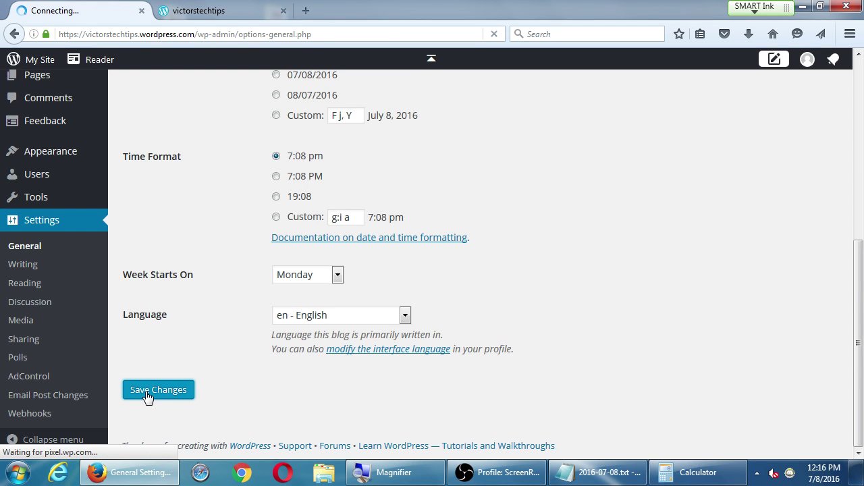
scroll(158, 407, "down", 3)
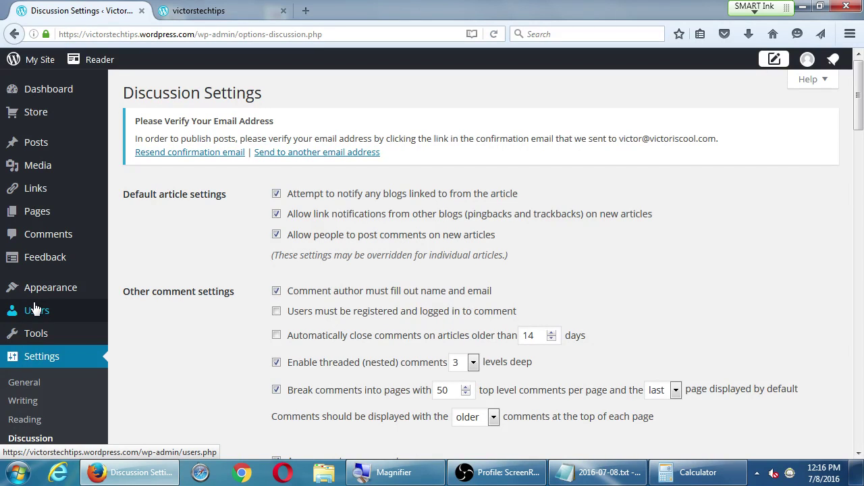
left_click(35, 310)
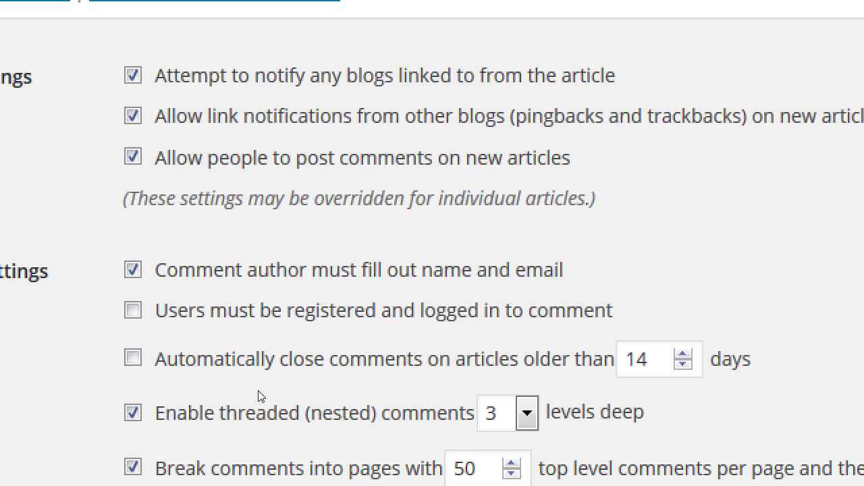
Check 'Comment must be manually approved' under Before a comment appears.
scroll(241, 398, "down", 3)
scroll(238, 395, "down", 3)
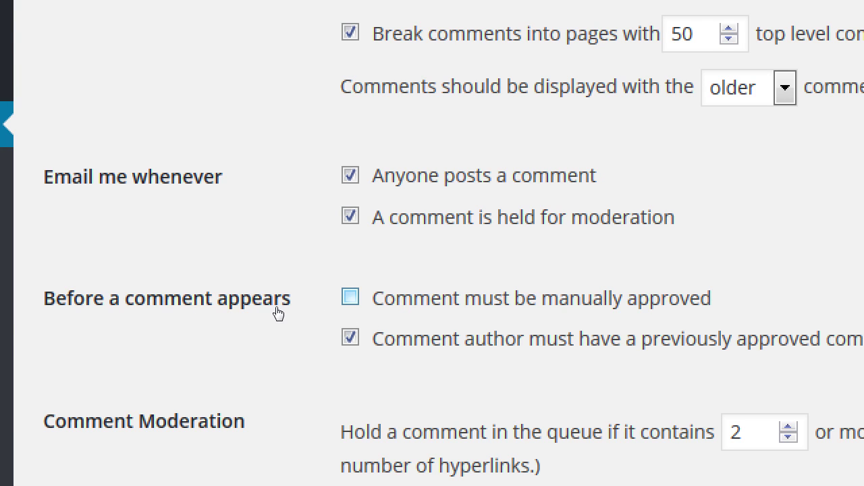
key("Tab")
key("space")
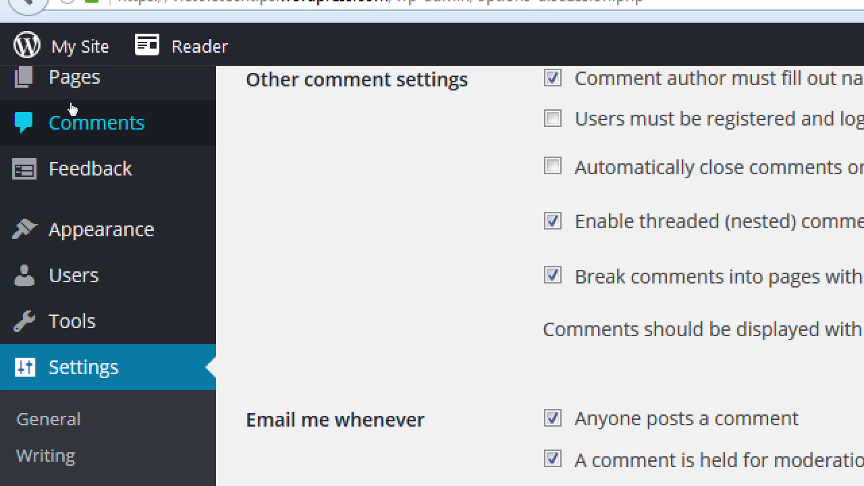
scroll(378, 230, "up", 5)
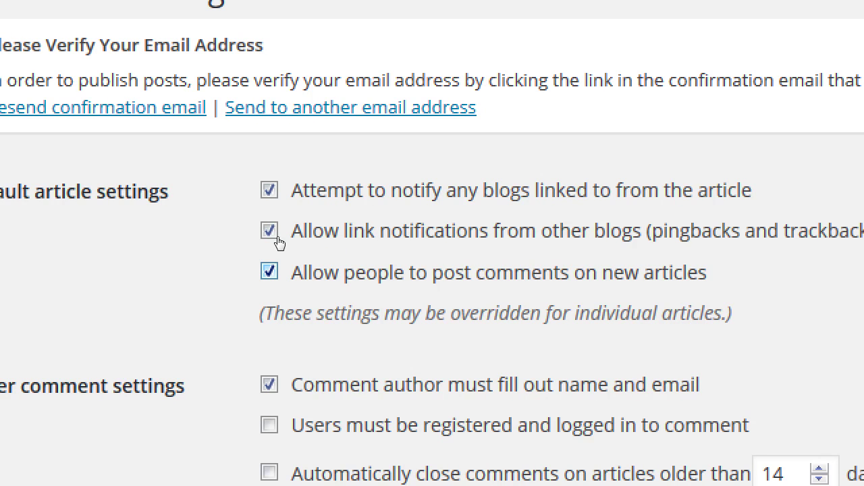
left_click(269, 270)
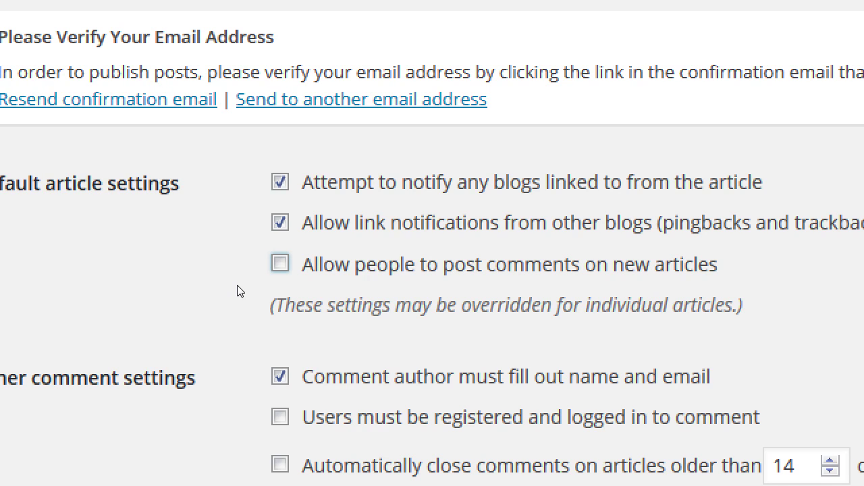
left_click(280, 262)
scroll(167, 447, "down", 5)
scroll(162, 445, "down", 2)
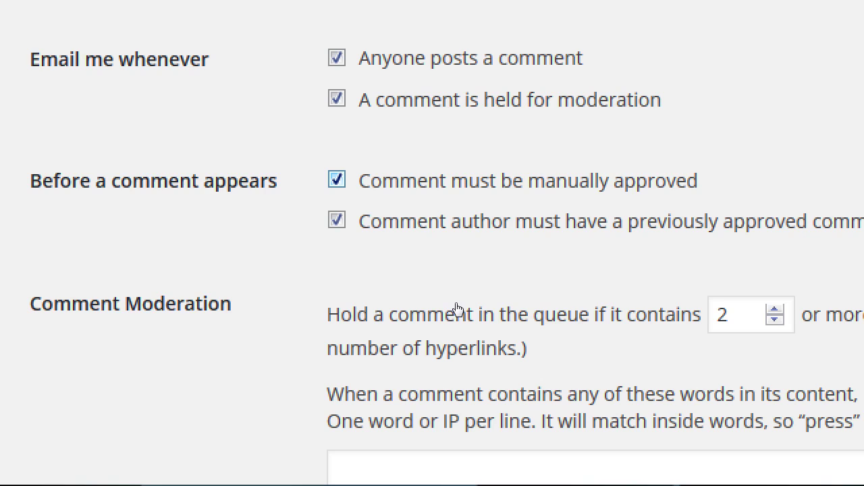
left_click(458, 304)
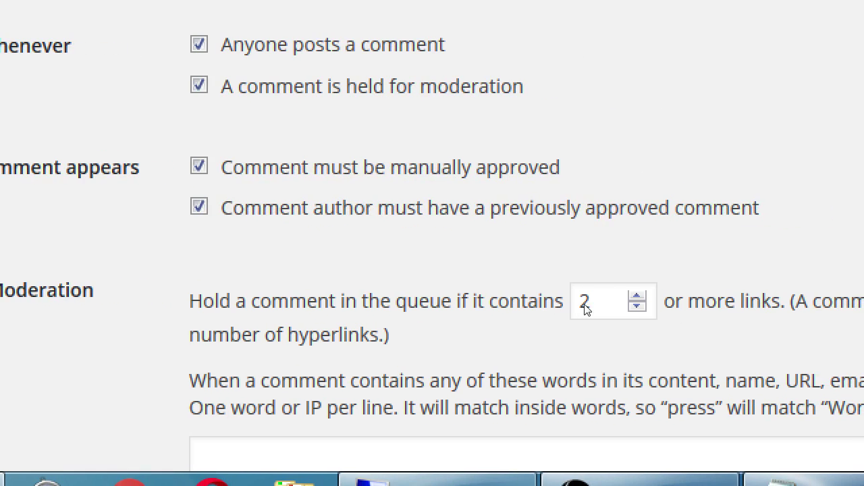
Keep manual approval checked and uncheck 'Comment author must have a previously approved comment'.
key("space")
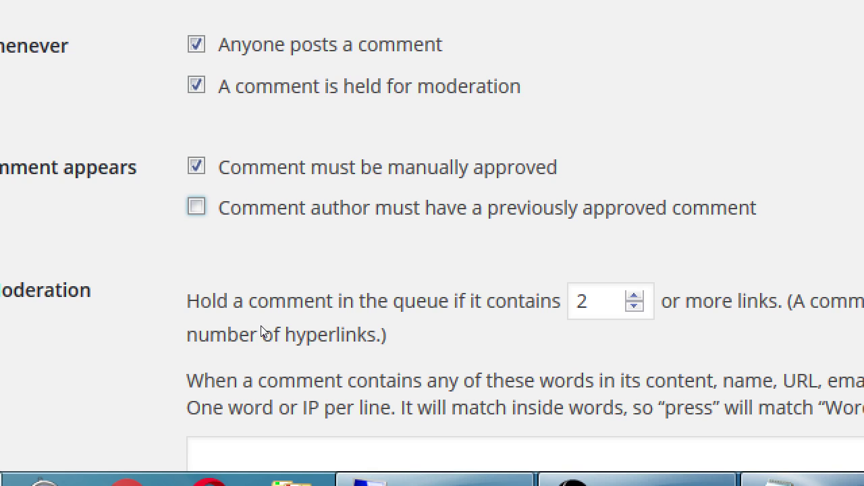
key("Tab")
key("Tab")
key("space")
key("shift+Tab")
key("space")
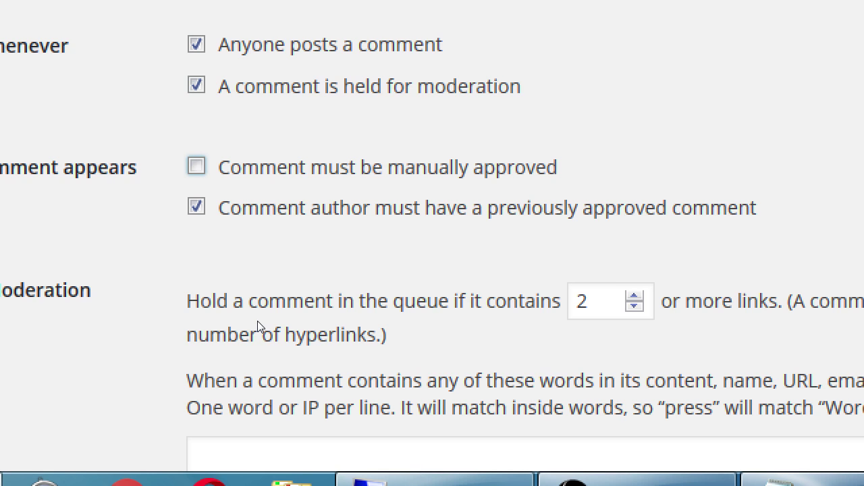
key("Tab")
key("space")
key("shift+Tab")
key("space")
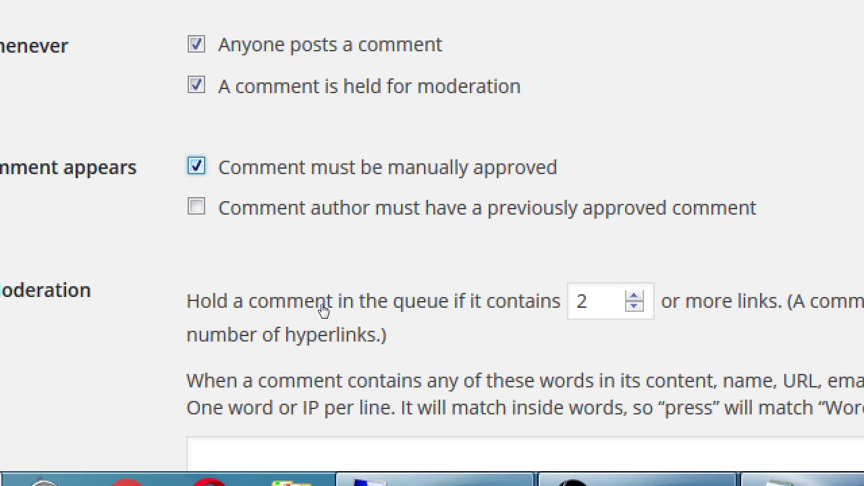
Save the Discussion Settings with manual comment approval and the other comment options applied.
key("super+minus")
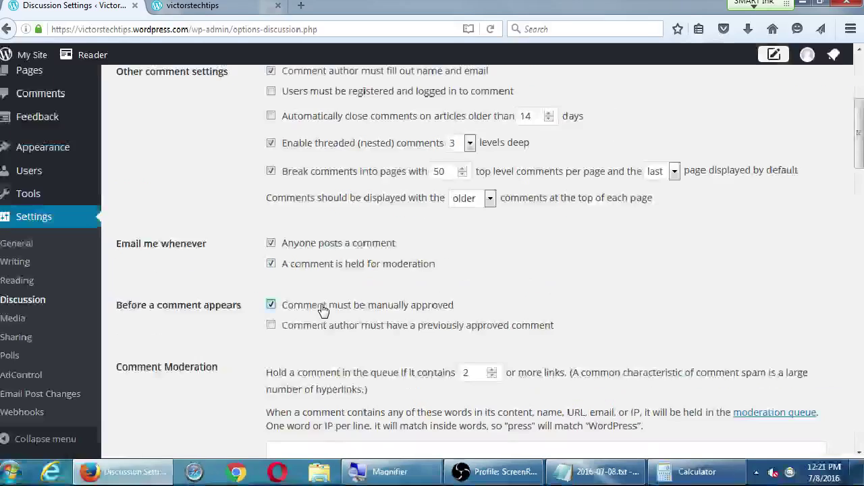
scroll(456, 287, "down", 15)
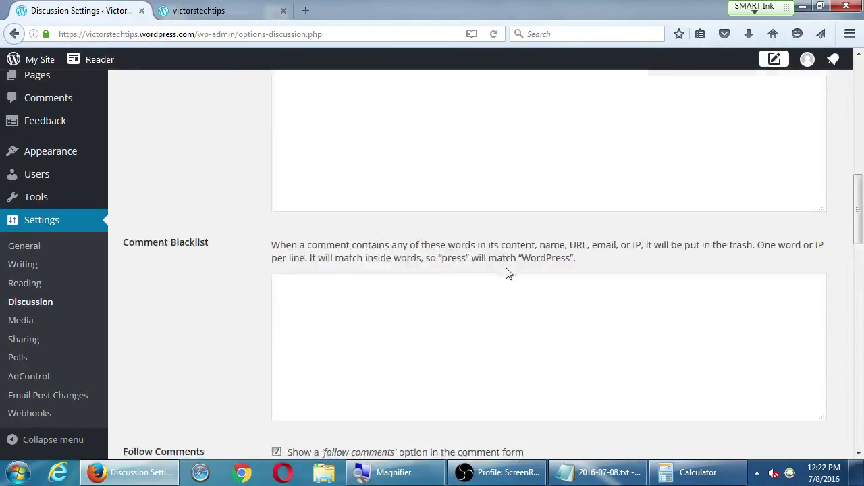
scroll(517, 292, "up", 15)
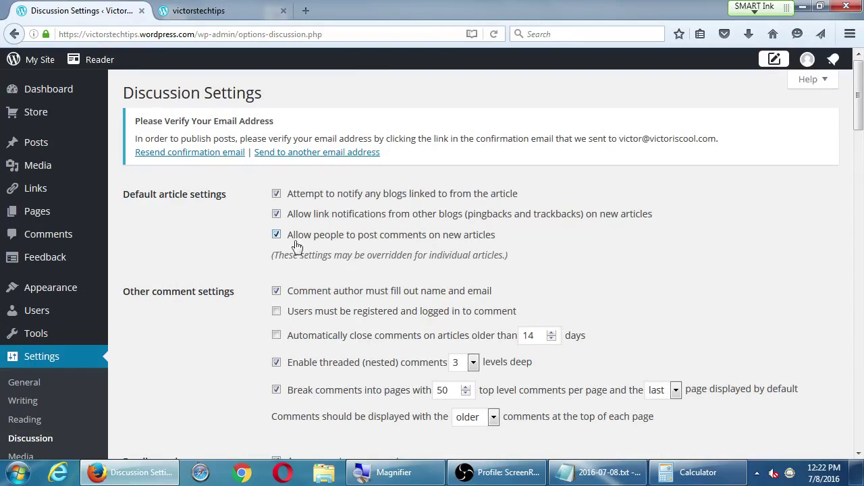
scroll(425, 270, "down", 5)
scroll(426, 270, "down", 10)
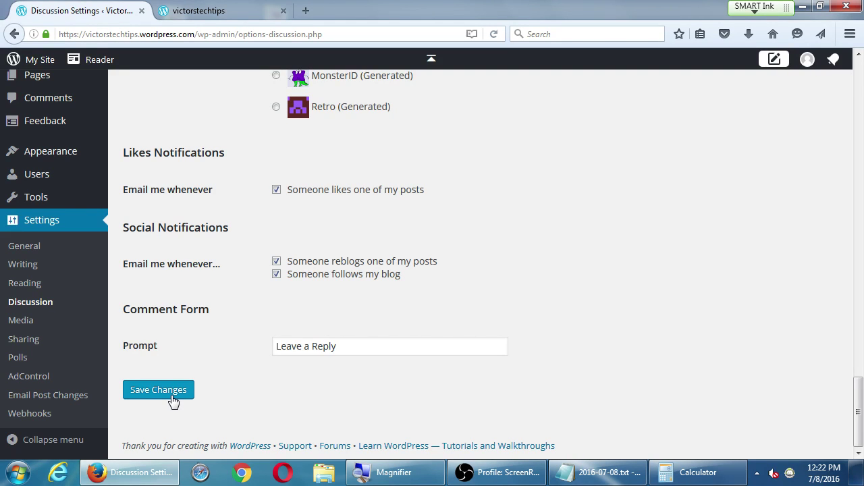
left_click(173, 400)
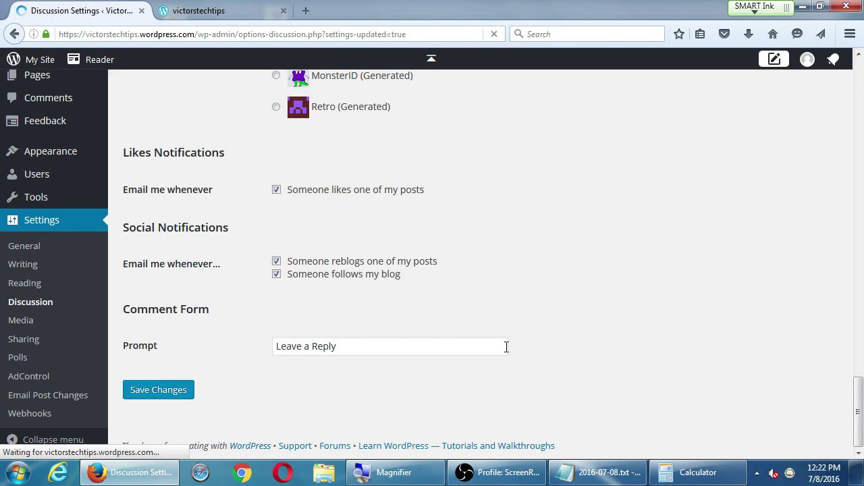